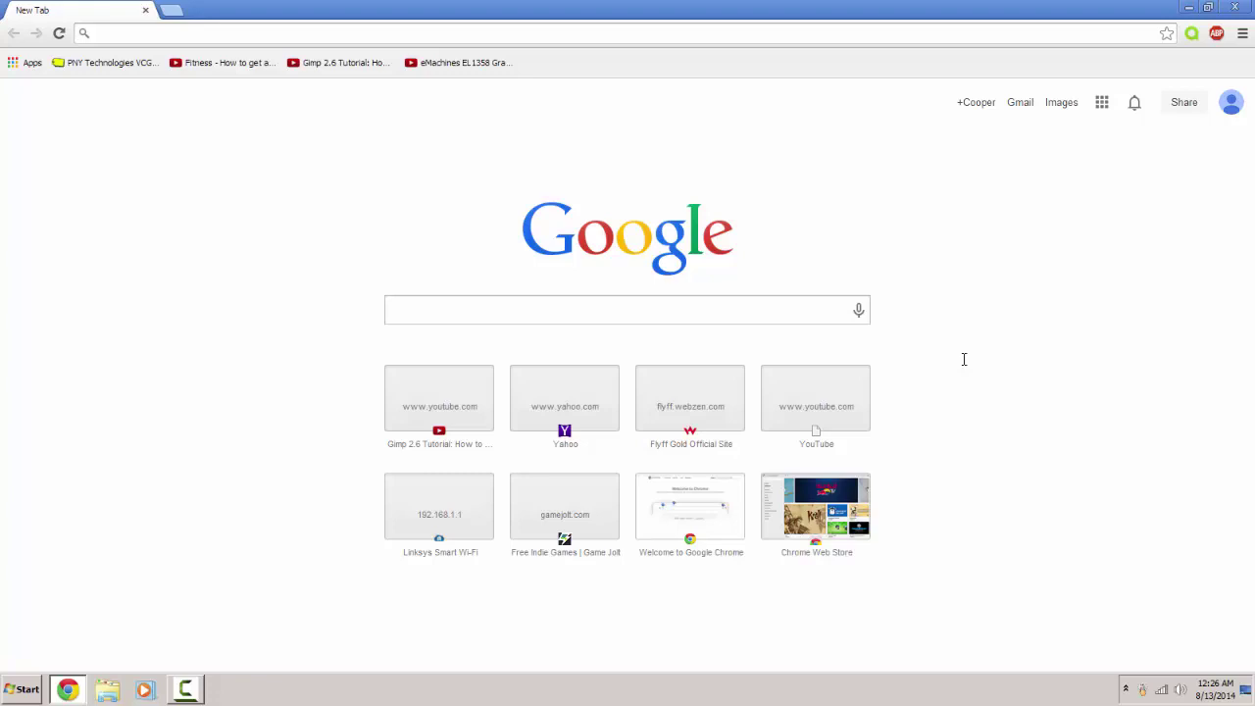
- Search Google for 'pokemon3d' and go to the pokemon3d.net home page
{"action": "left_click", "coordinate": [647, 303]}
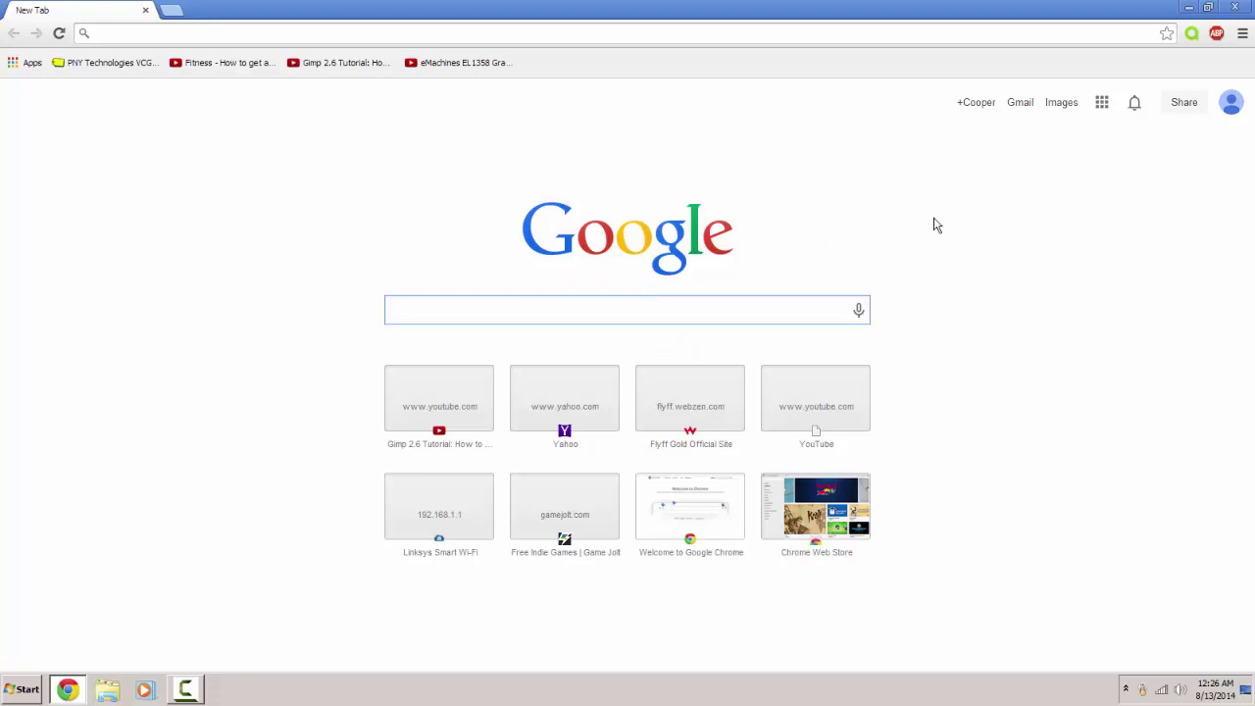
{"action": "type", "text": "pokemond"}
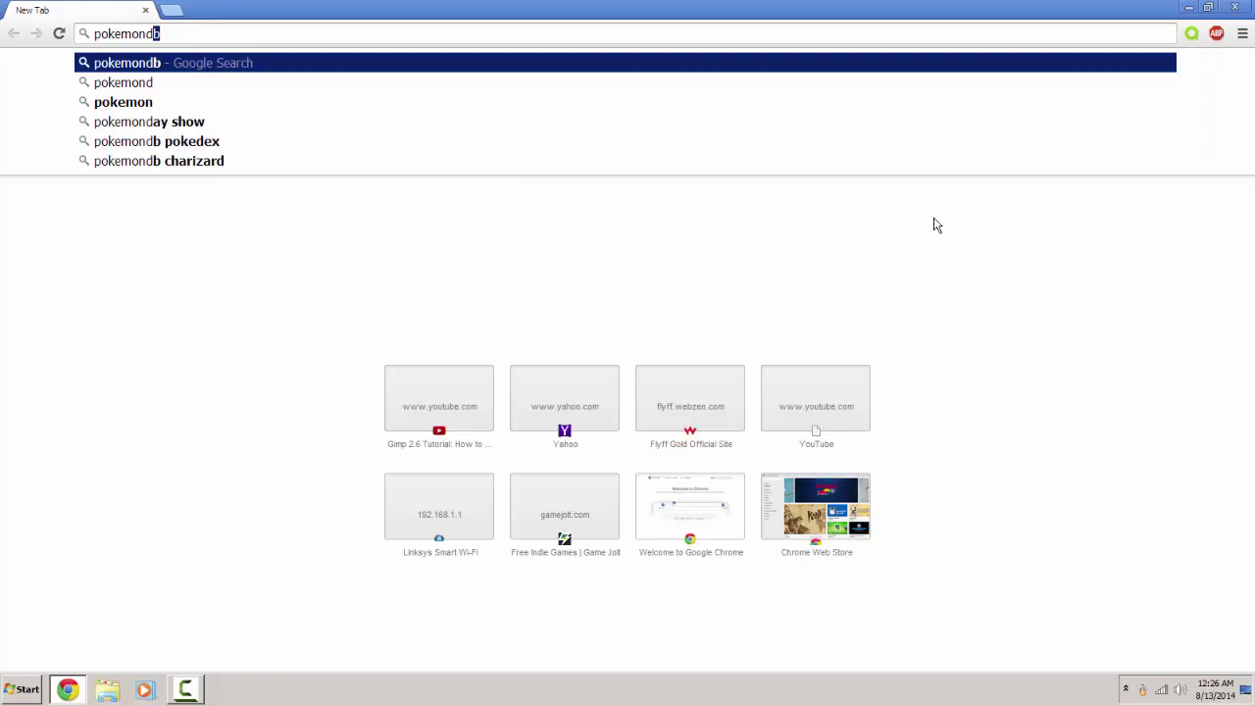
{"action": "key", "text": "BackSpace"}
{"action": "key", "text": "BackSpace"}
{"action": "type", "text": "3"}
{"action": "key", "text": "BackSpace"}
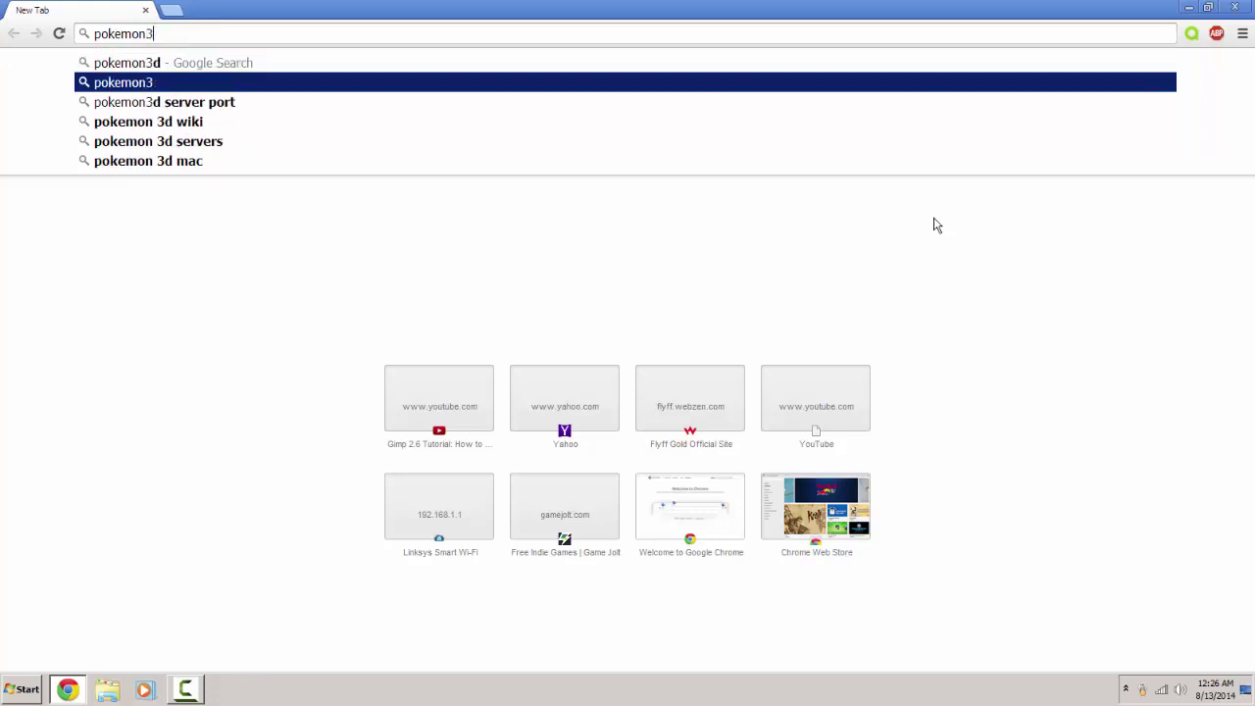
{"action": "key", "text": "Return"}
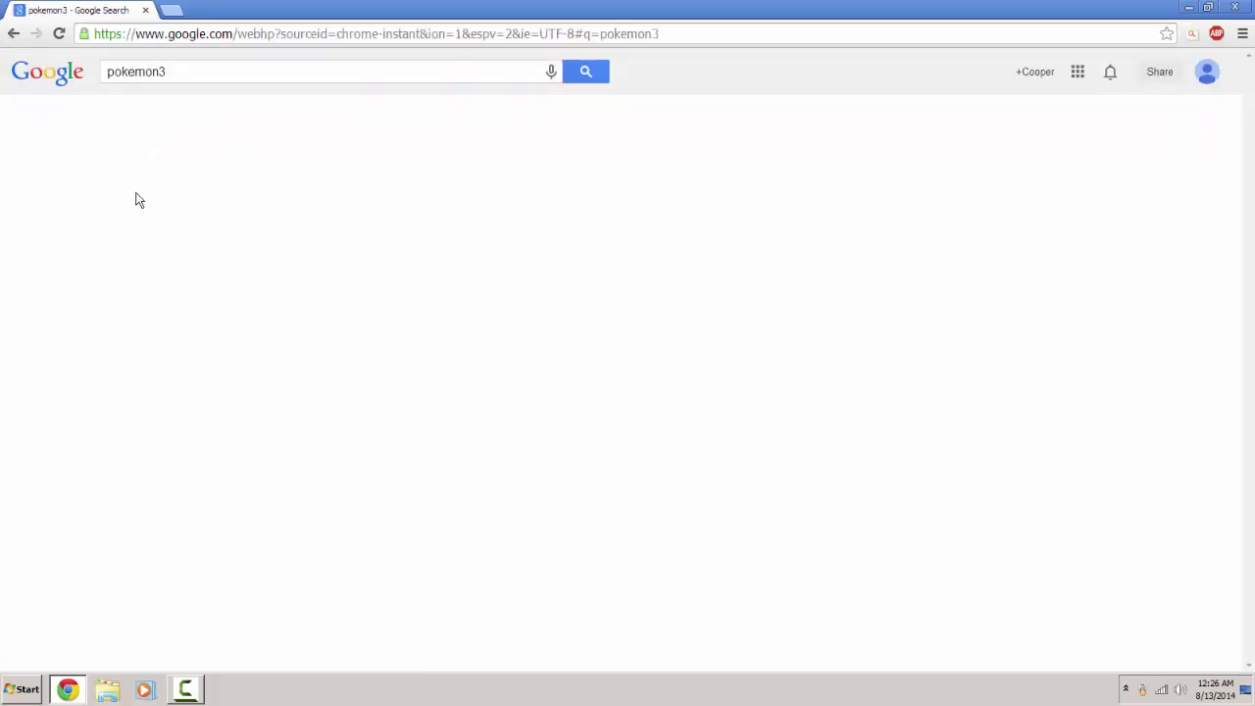
{"action": "left_click", "coordinate": [188, 72]}
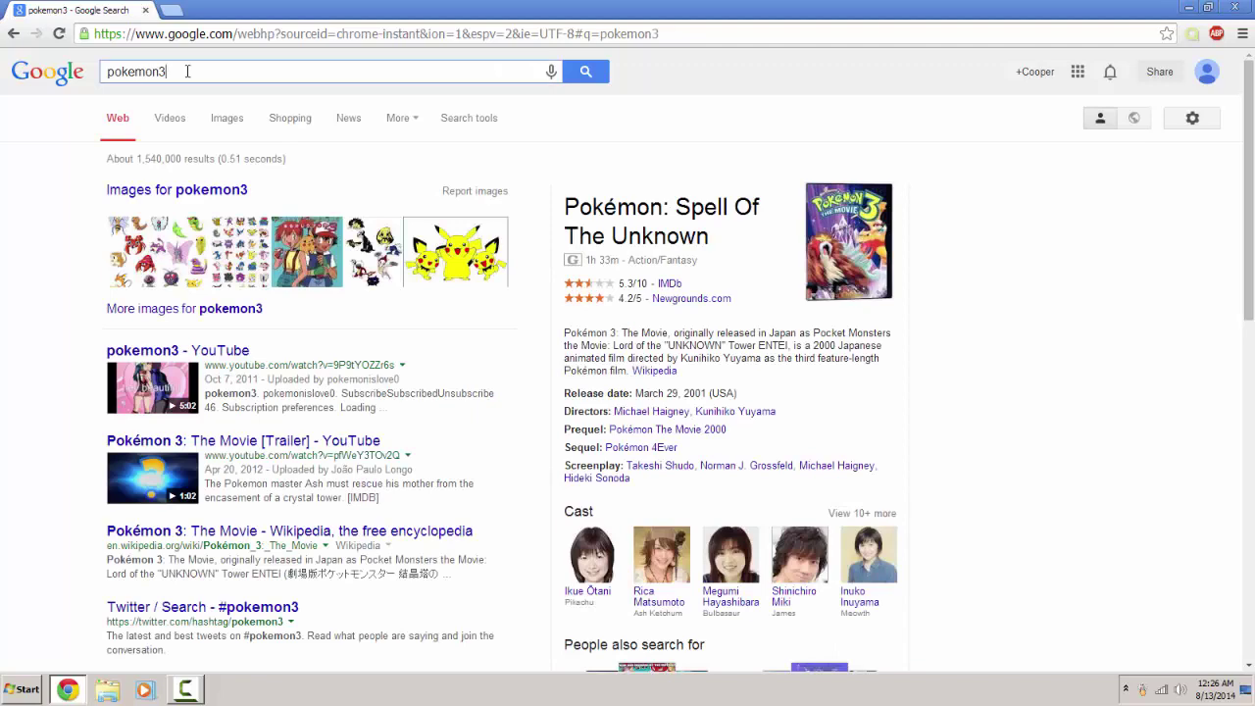
{"action": "type", "text": "d.net"}
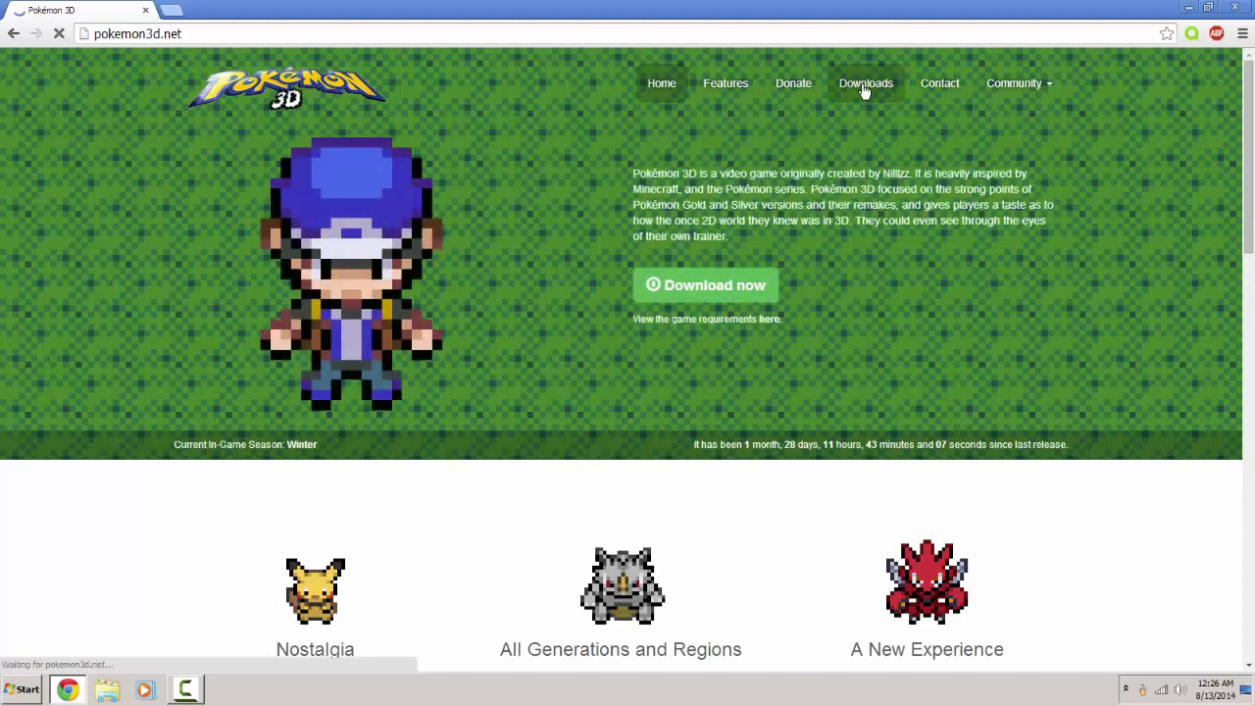
- From the Downloads page, download Launcher 2.3.0.0 (Pokémon3D.exe) and Server 0.45.1 (Pokemon3DServer.exe)
{"action": "left_click", "coordinate": [864, 86]}
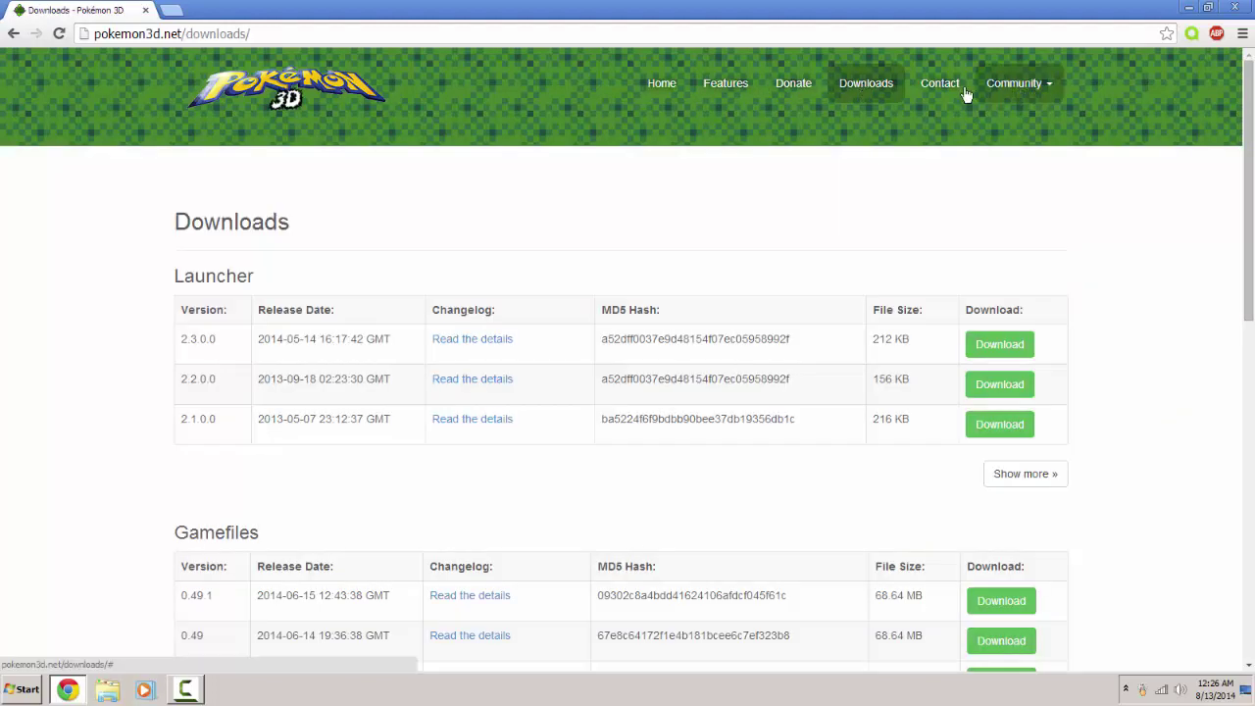
{"action": "scroll", "coordinate": [1099, 311], "scroll_direction": "down", "scroll_amount": 3}
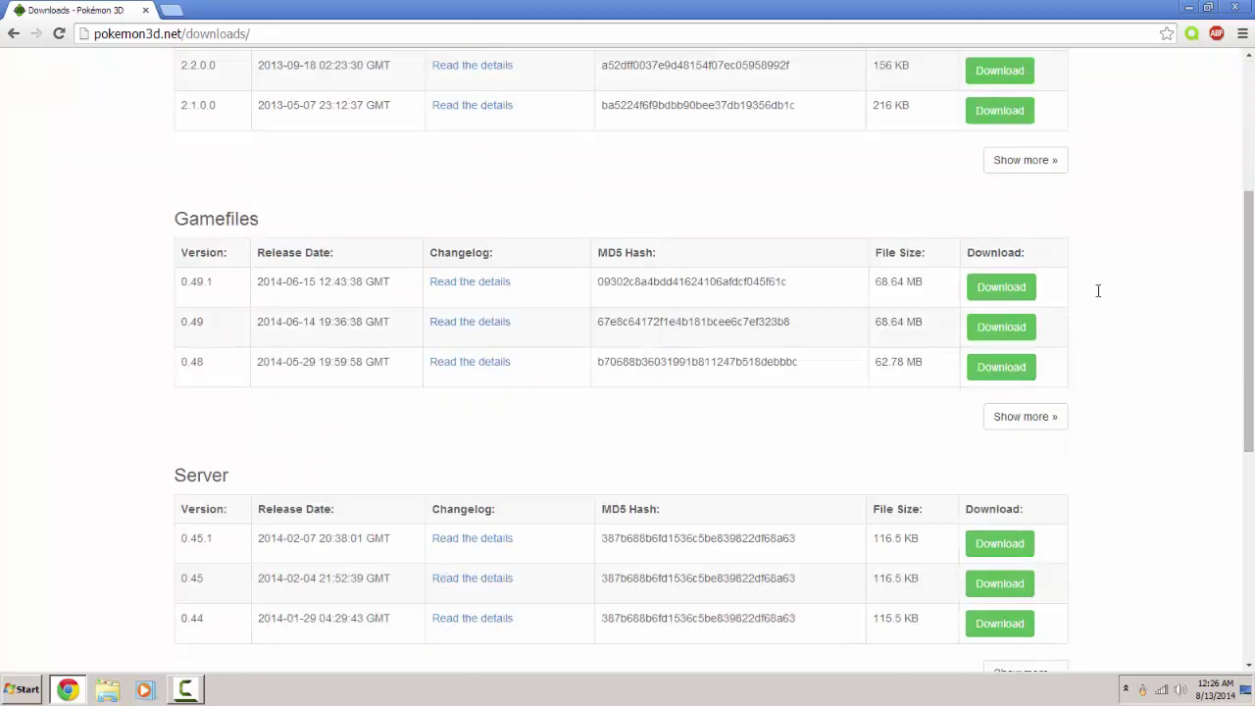
{"action": "scroll", "coordinate": [1125, 285], "scroll_direction": "down", "scroll_amount": 2}
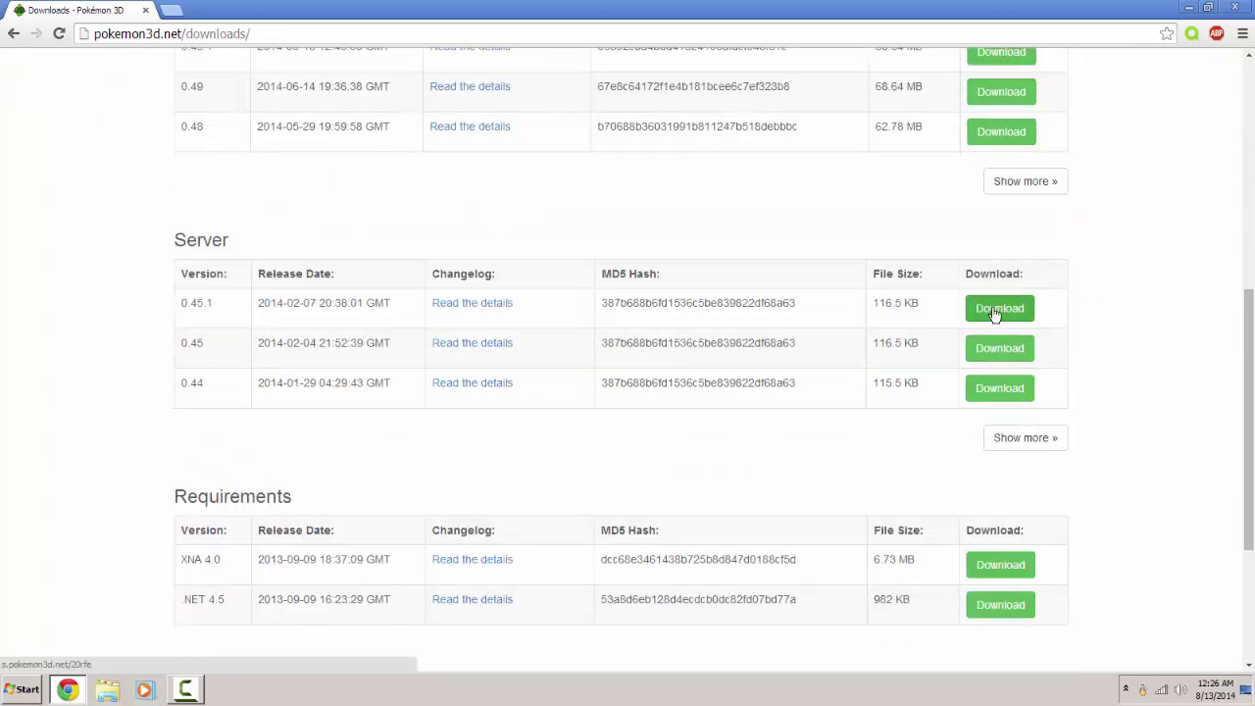
{"action": "scroll", "coordinate": [1112, 322], "scroll_direction": "up", "scroll_amount": 4}
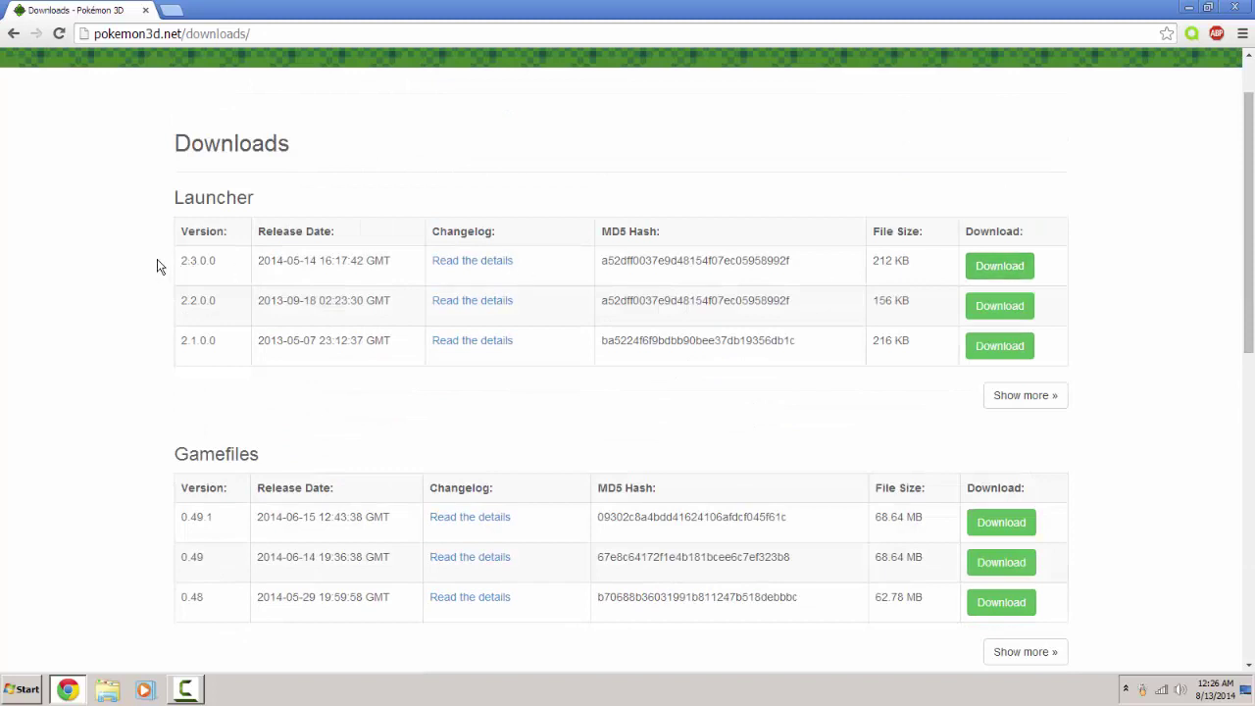
{"action": "left_click_drag", "start_coordinate": [160, 202], "coordinate": [250, 201]}
{"action": "left_click", "coordinate": [278, 206]}
{"action": "left_click", "coordinate": [983, 267]}
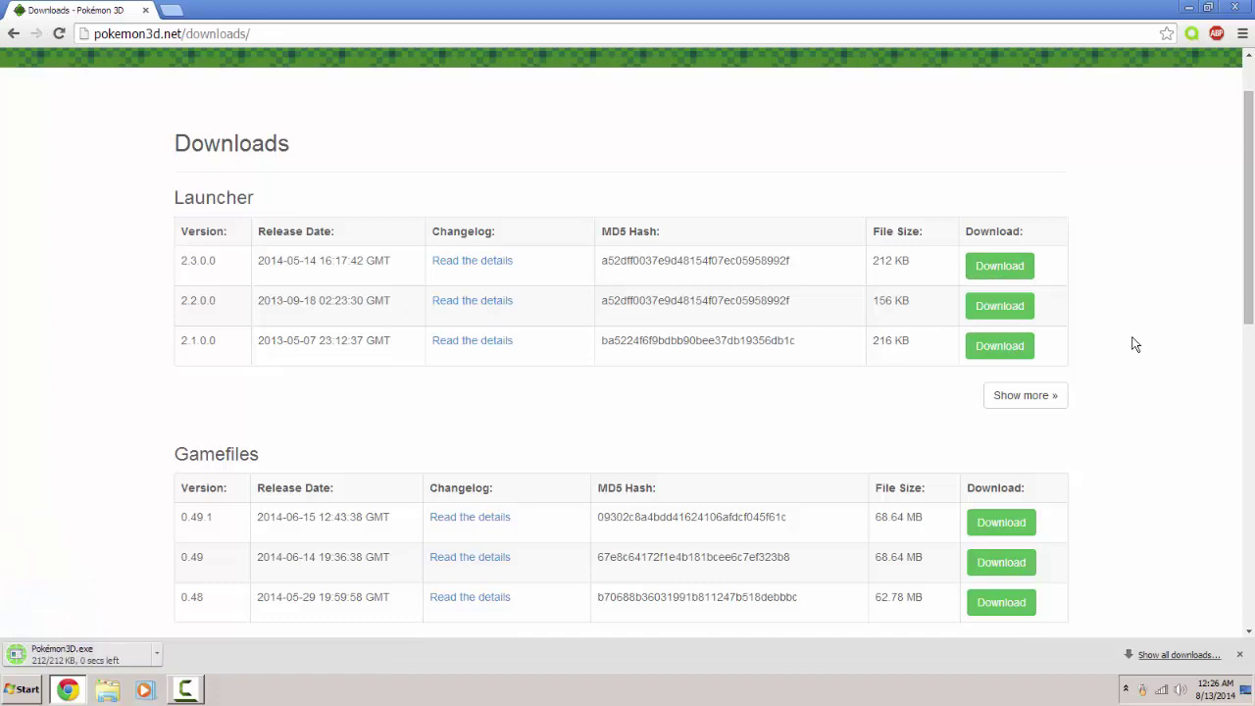
{"action": "scroll", "coordinate": [1134, 344], "scroll_direction": "down", "scroll_amount": 5}
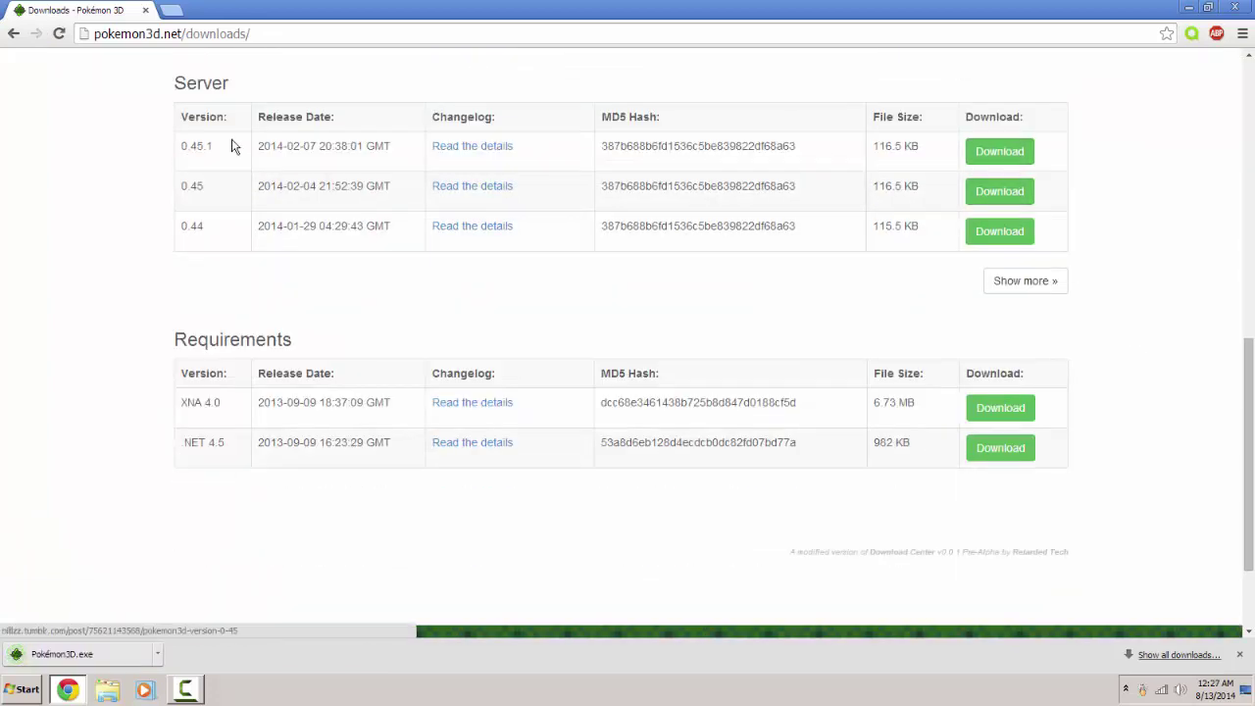
{"action": "left_click", "coordinate": [996, 155]}
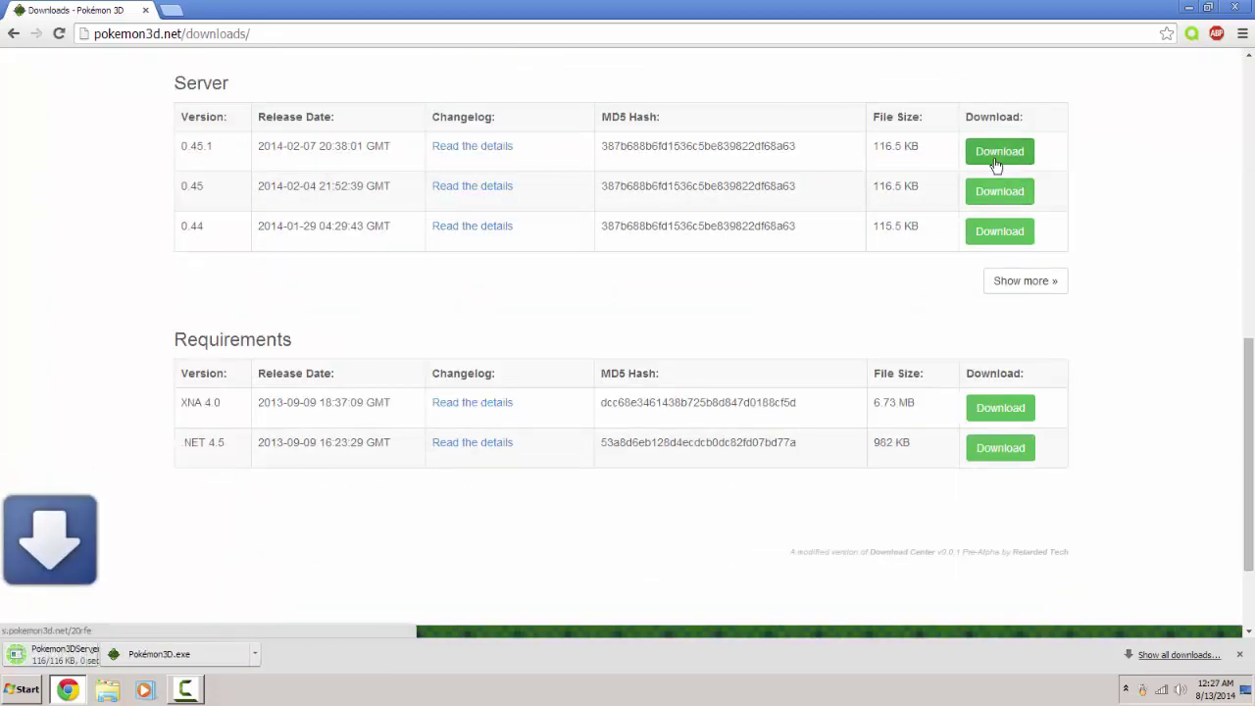
- Create a desktop folder named Pokemon3d, then open File Explorer
{"action": "left_click", "coordinate": [1188, 8]}
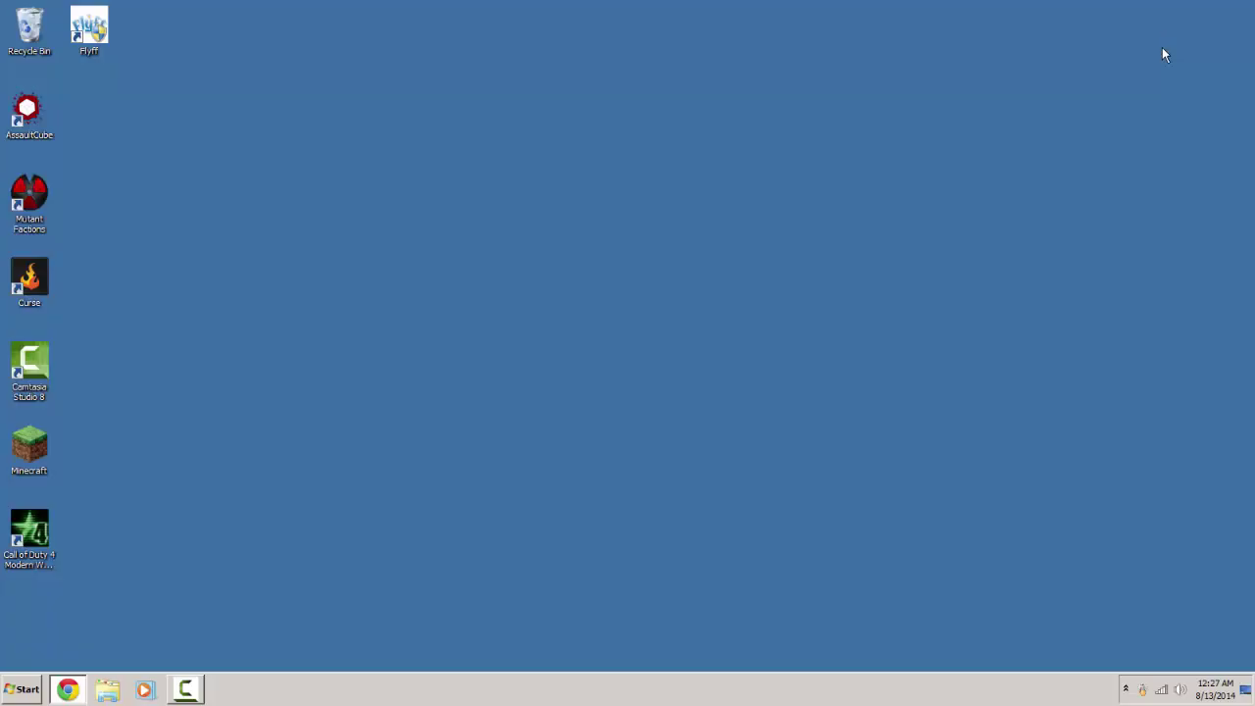
{"action": "right_click", "coordinate": [430, 230]}
{"action": "mouse_move", "coordinate": [506, 354]}
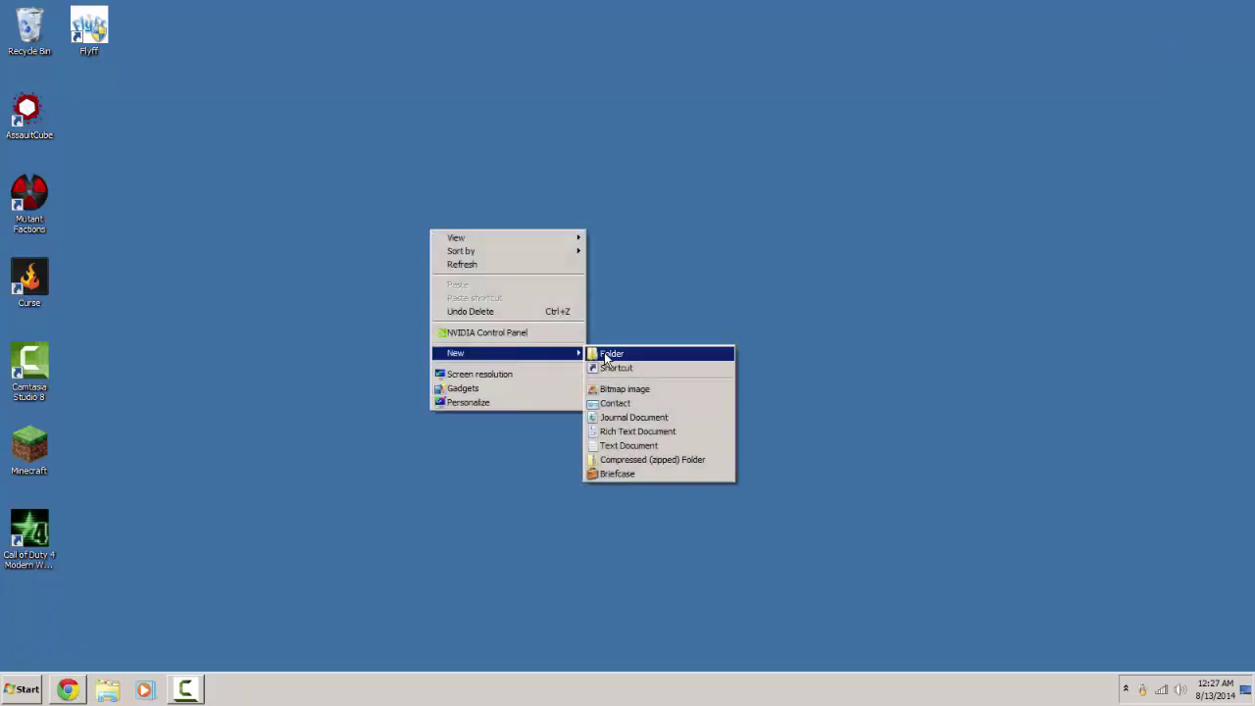
{"action": "left_click", "coordinate": [608, 355]}
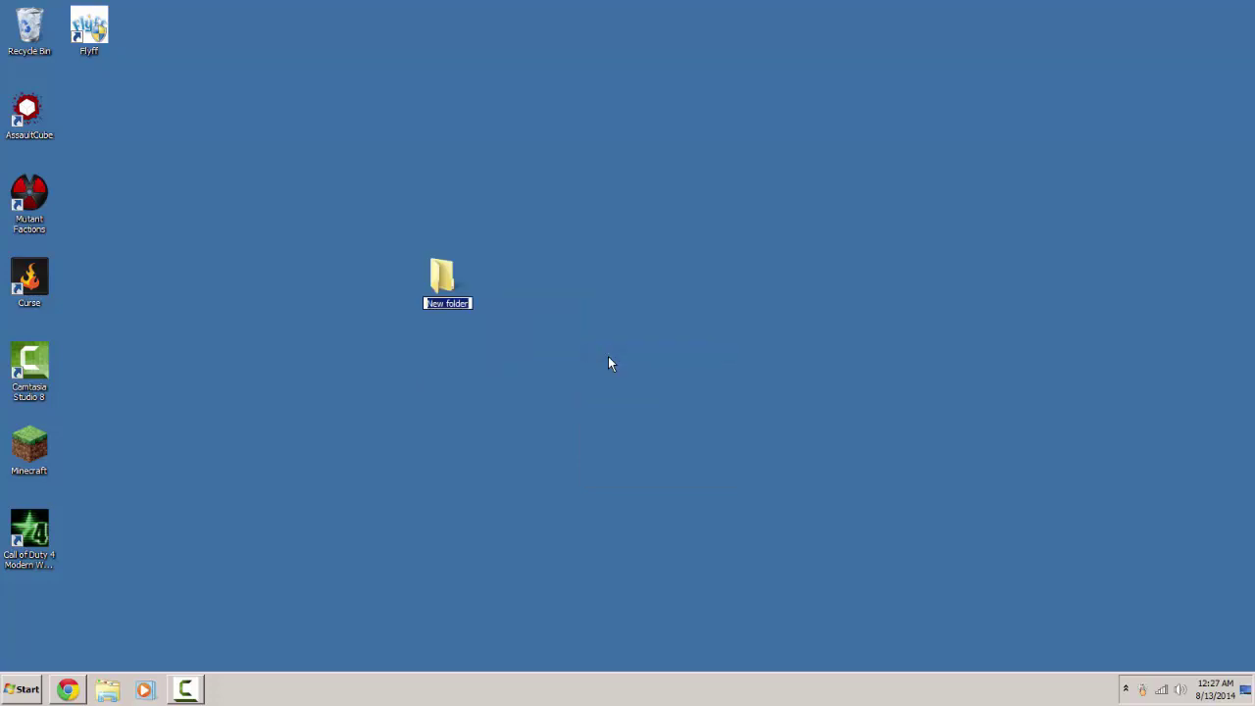
{"action": "type", "text": "Pokemon3d"}
{"action": "key", "text": "Return"}
{"action": "left_click", "coordinate": [567, 390]}
{"action": "left_click", "coordinate": [107, 689]}
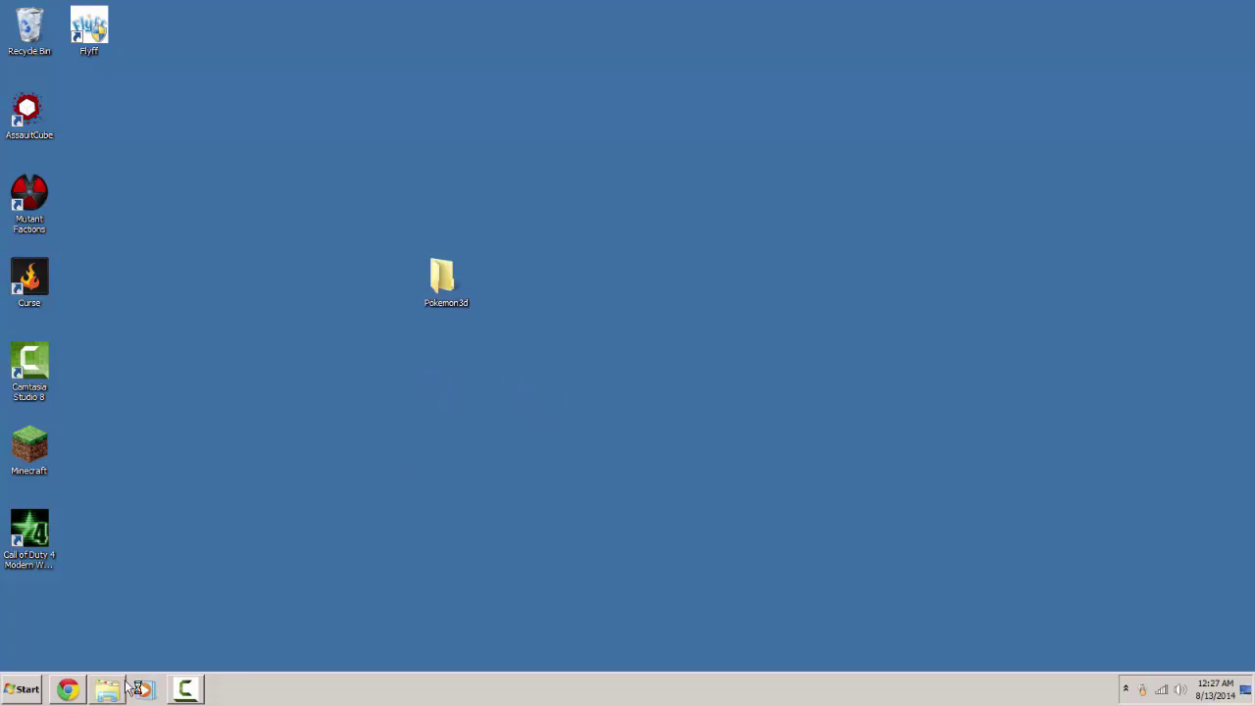
- Move Pokemon3DServer and Pokémon3D from Downloads into the desktop Pokemon3d folder, then close Downloads
{"action": "left_click", "coordinate": [201, 242]}
{"action": "left_click", "coordinate": [196, 255]}
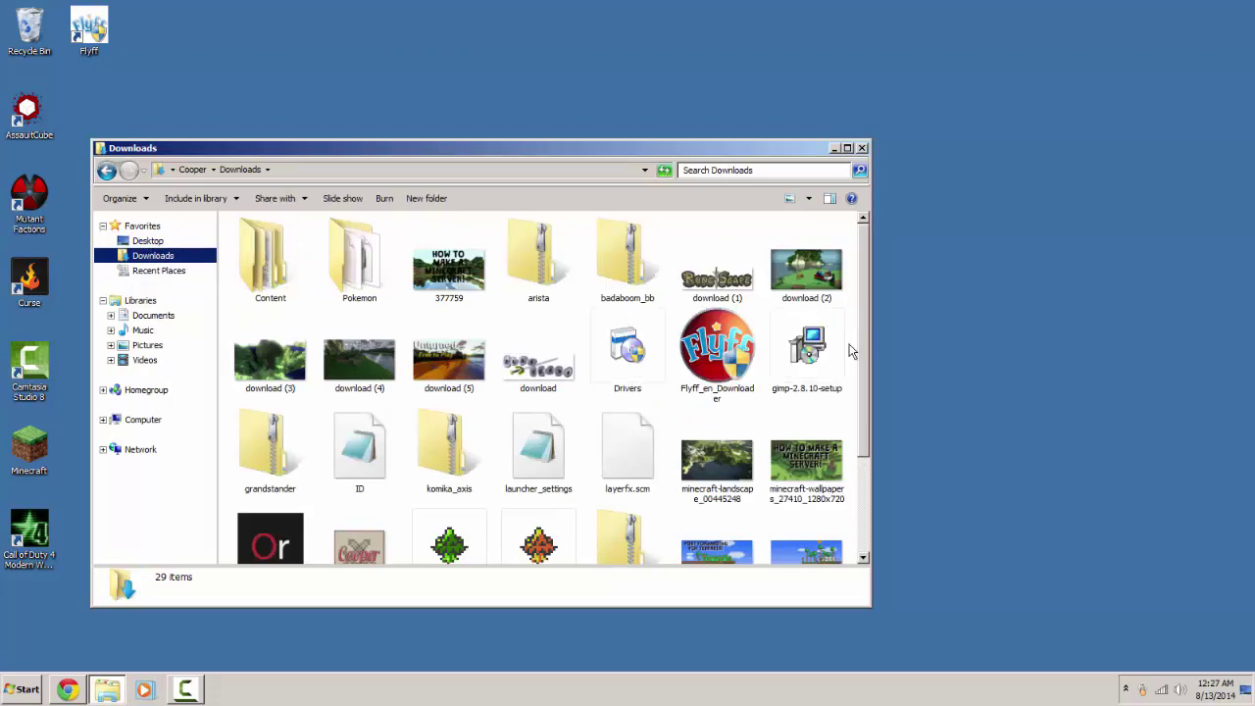
{"action": "left_click_drag", "start_coordinate": [862, 351], "coordinate": [868, 444]}
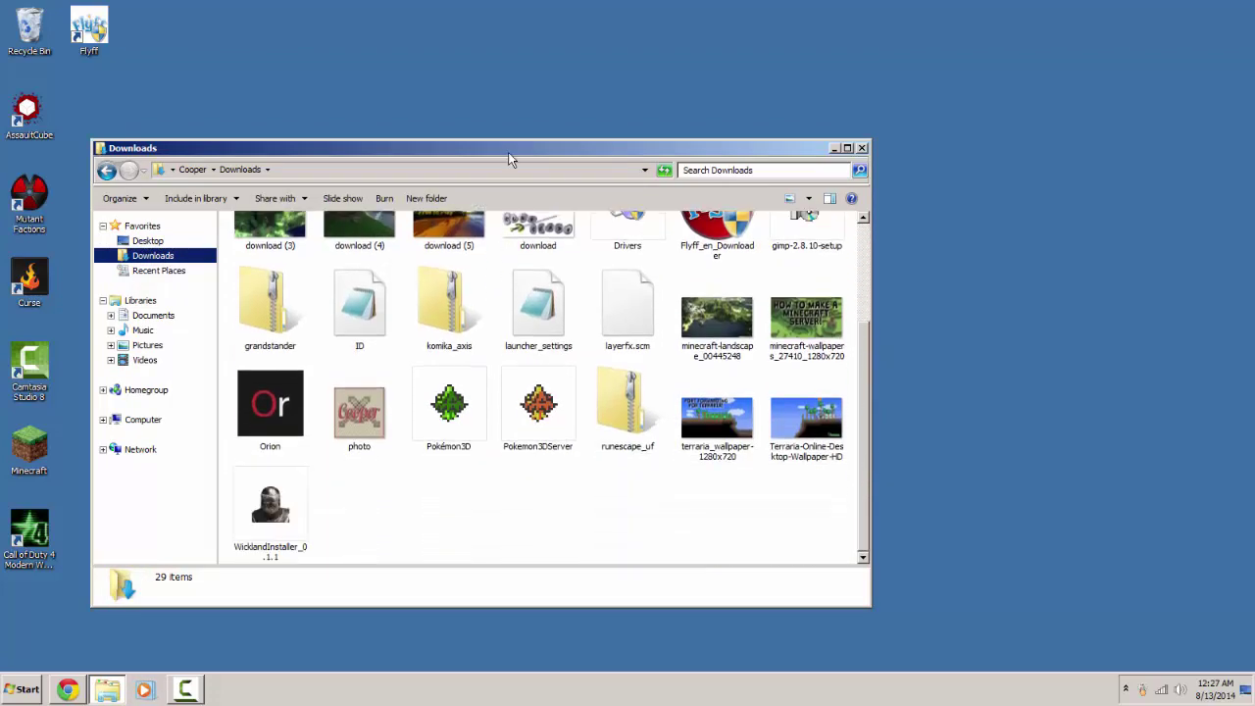
{"action": "left_click_drag", "start_coordinate": [510, 152], "coordinate": [574, 345]}
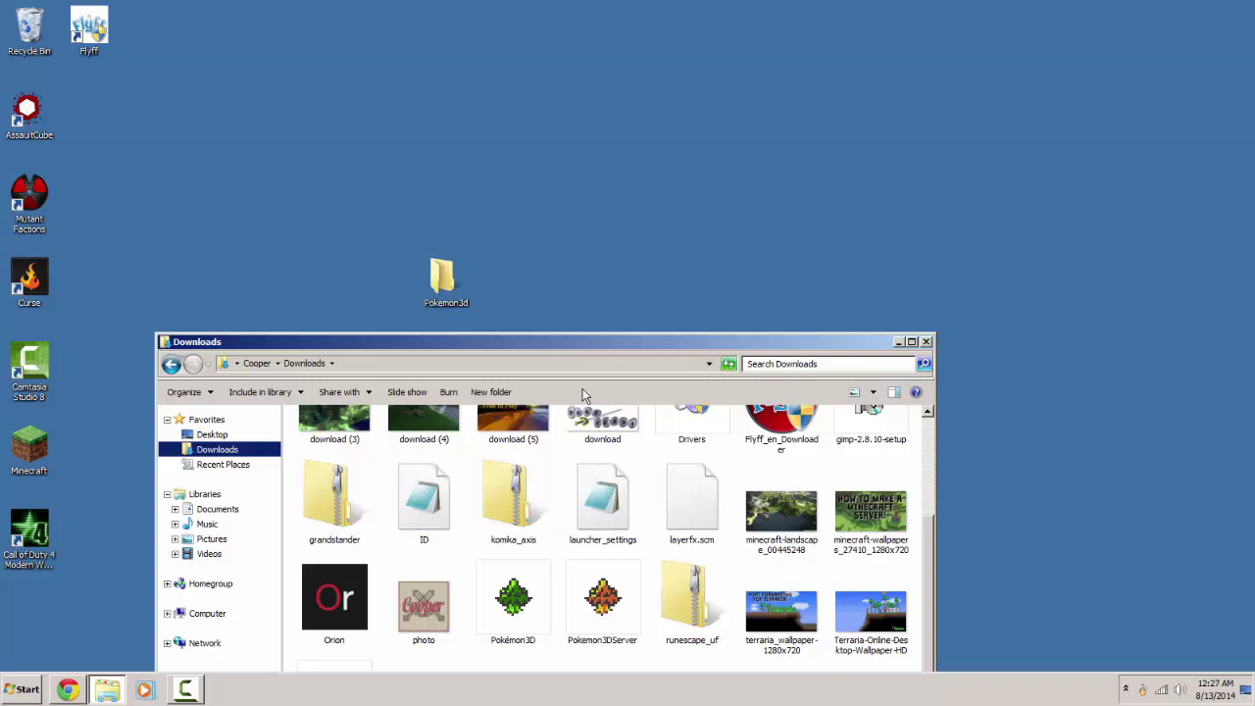
{"action": "left_click", "coordinate": [616, 625]}
{"action": "left_click_drag", "start_coordinate": [616, 625], "coordinate": [448, 286]}
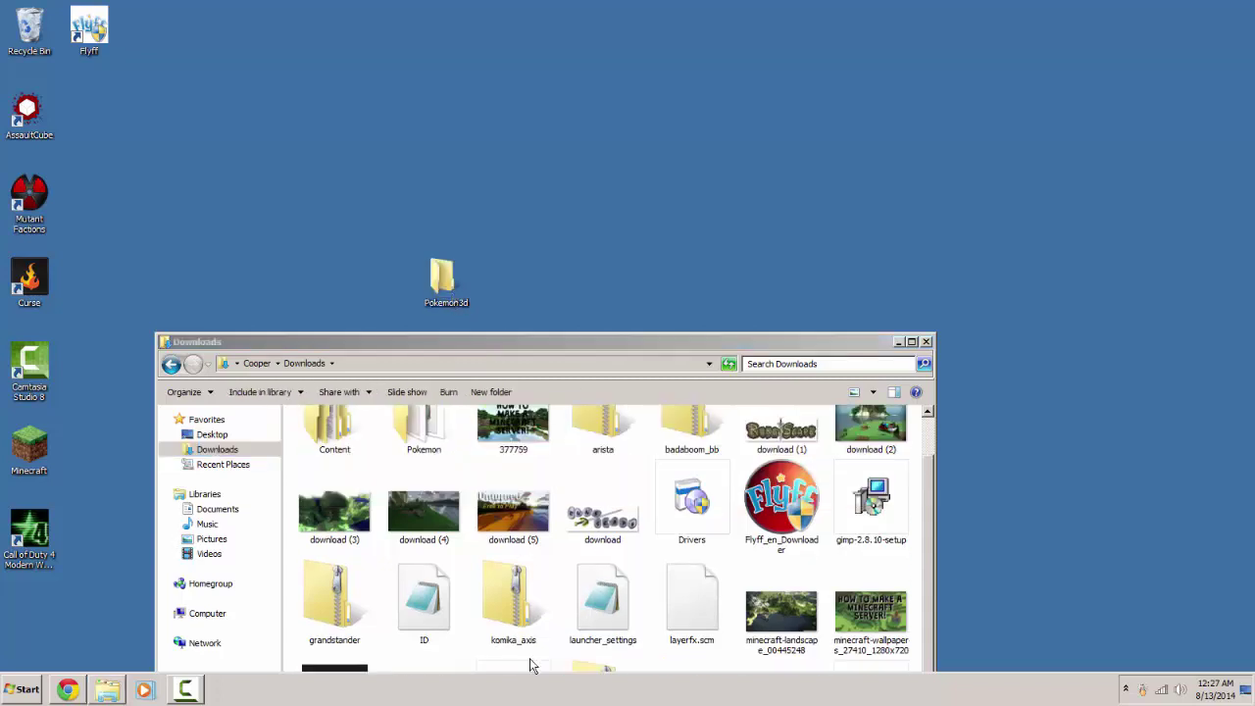
{"action": "left_click", "coordinate": [929, 520]}
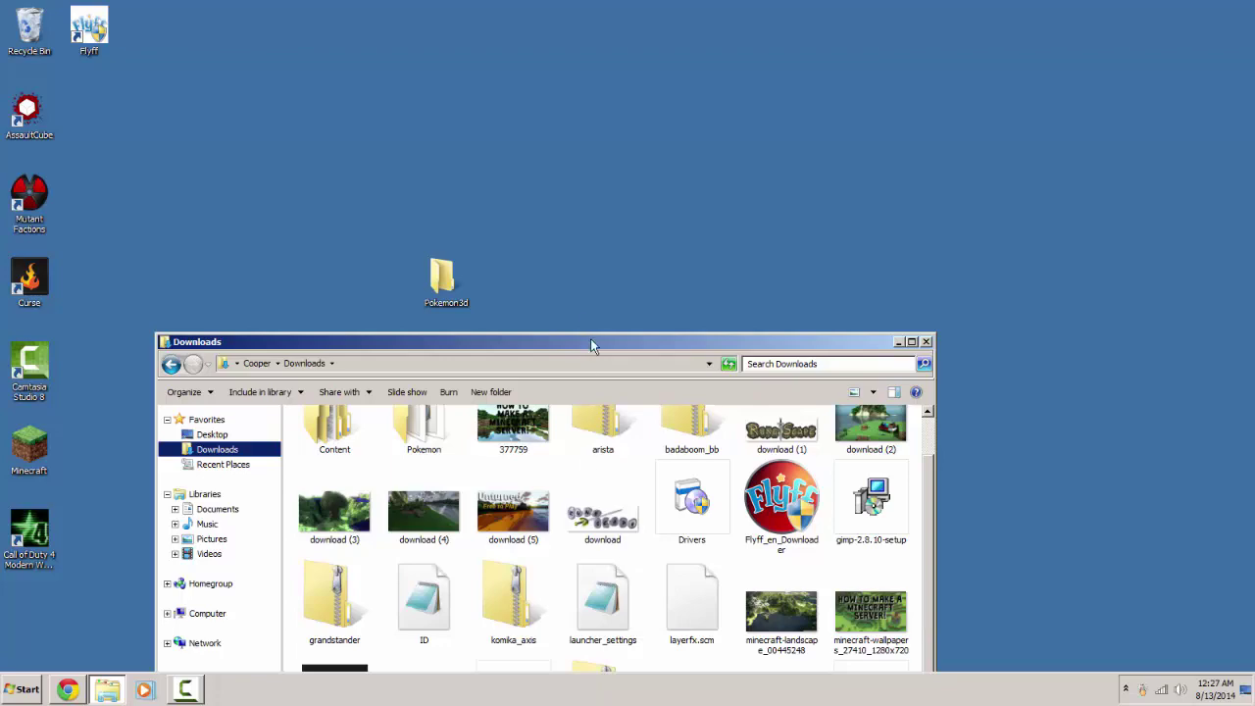
{"action": "left_click_drag", "start_coordinate": [591, 339], "coordinate": [613, 288]}
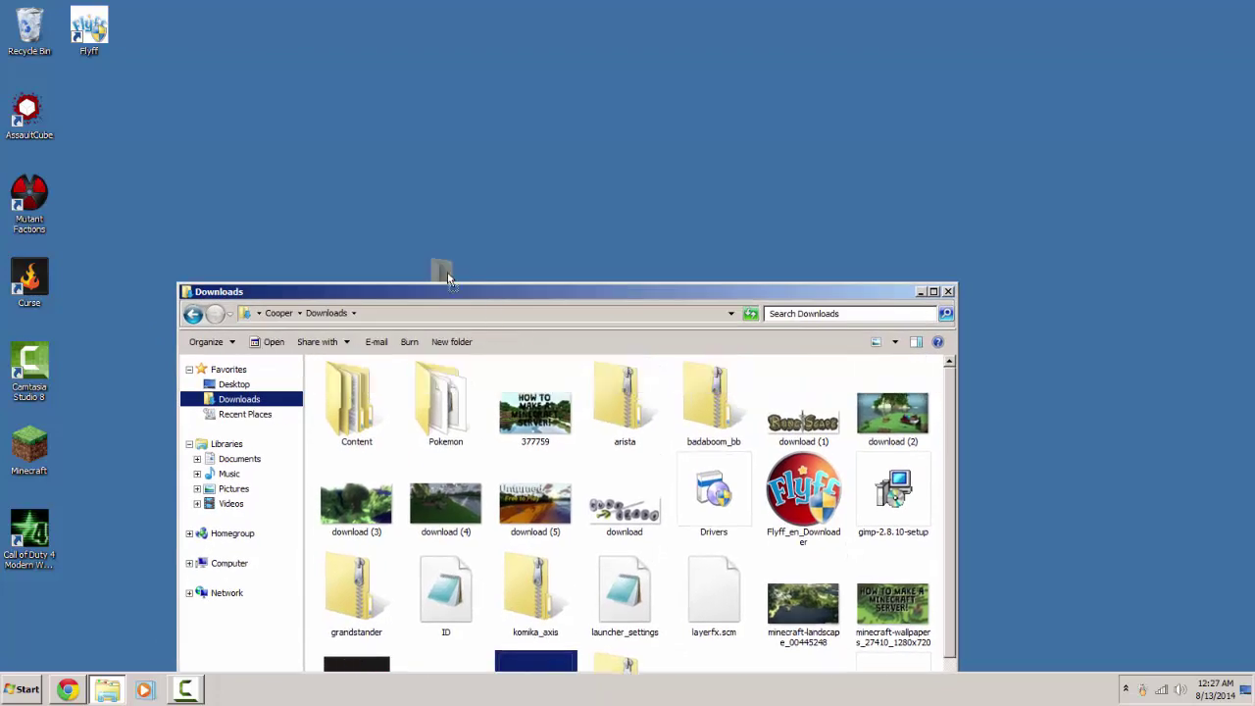
{"action": "left_click", "coordinate": [448, 272]}
{"action": "left_click", "coordinate": [949, 291]}
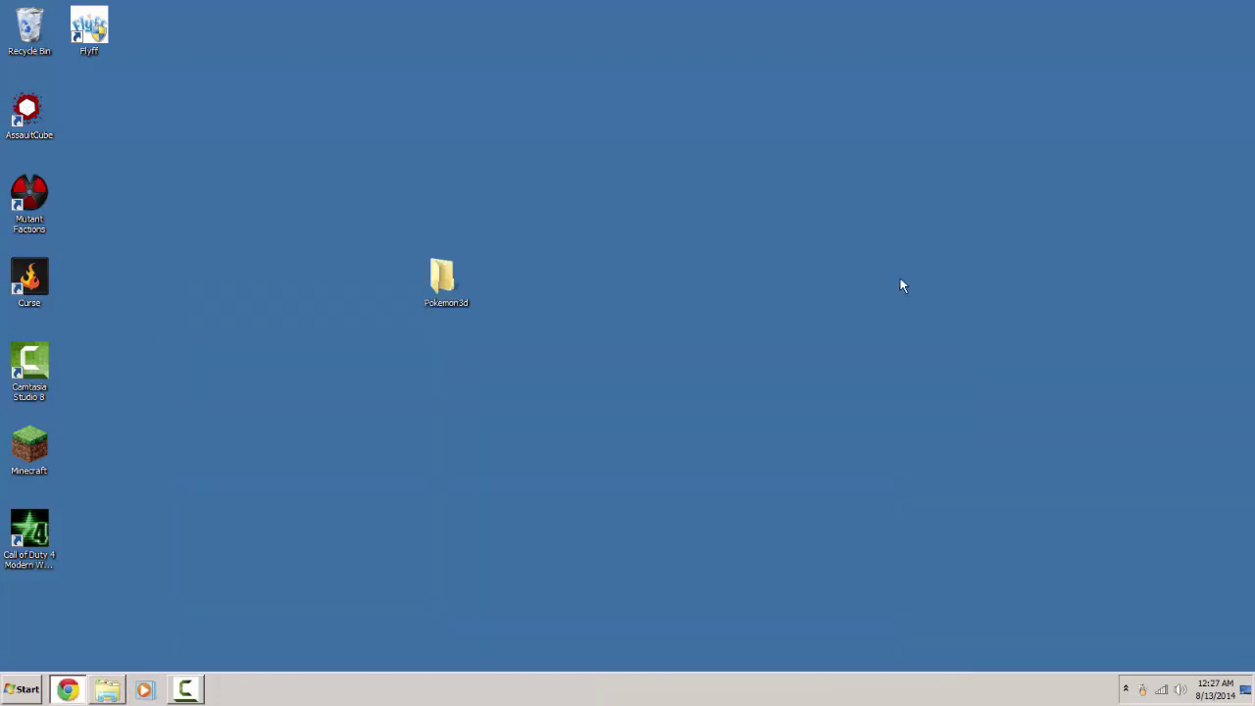
- Launch Pokemon3DServer from the Pokemon3d folder, allow it to run, then stop it with /stop
{"action": "double_click", "coordinate": [443, 272]}
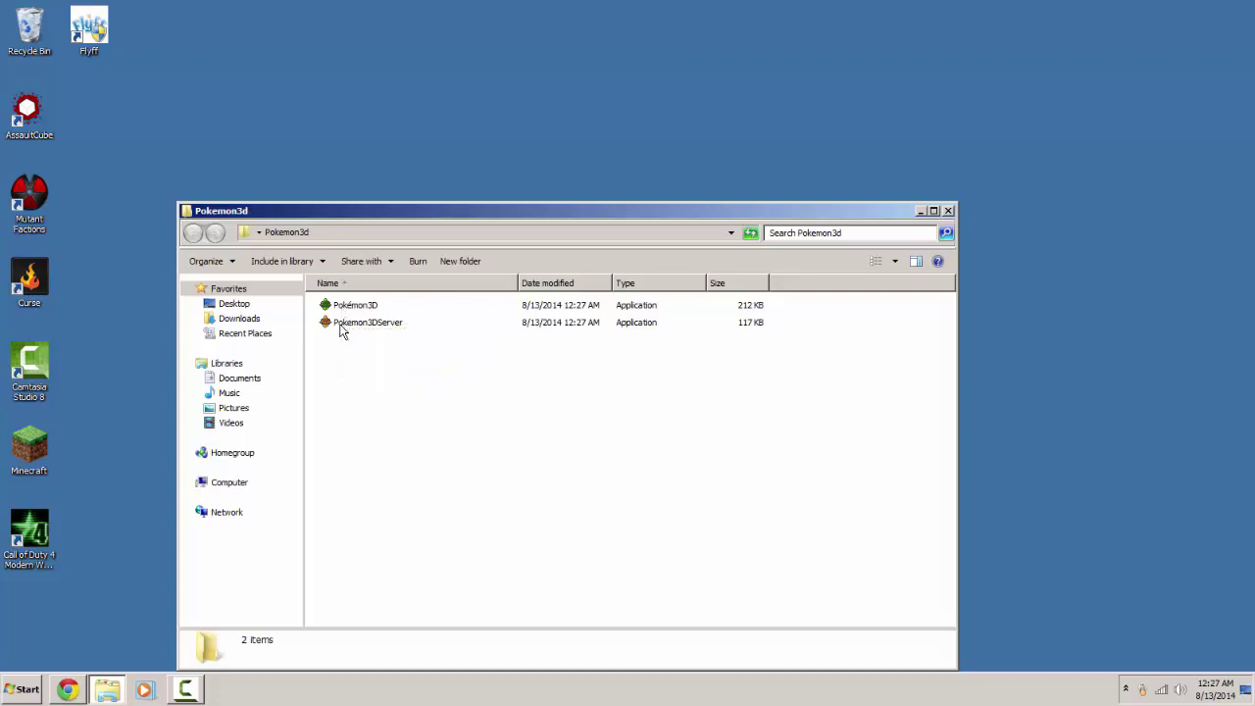
{"action": "left_click", "coordinate": [343, 330]}
{"action": "double_click", "coordinate": [342, 329]}
{"action": "left_click", "coordinate": [668, 354]}
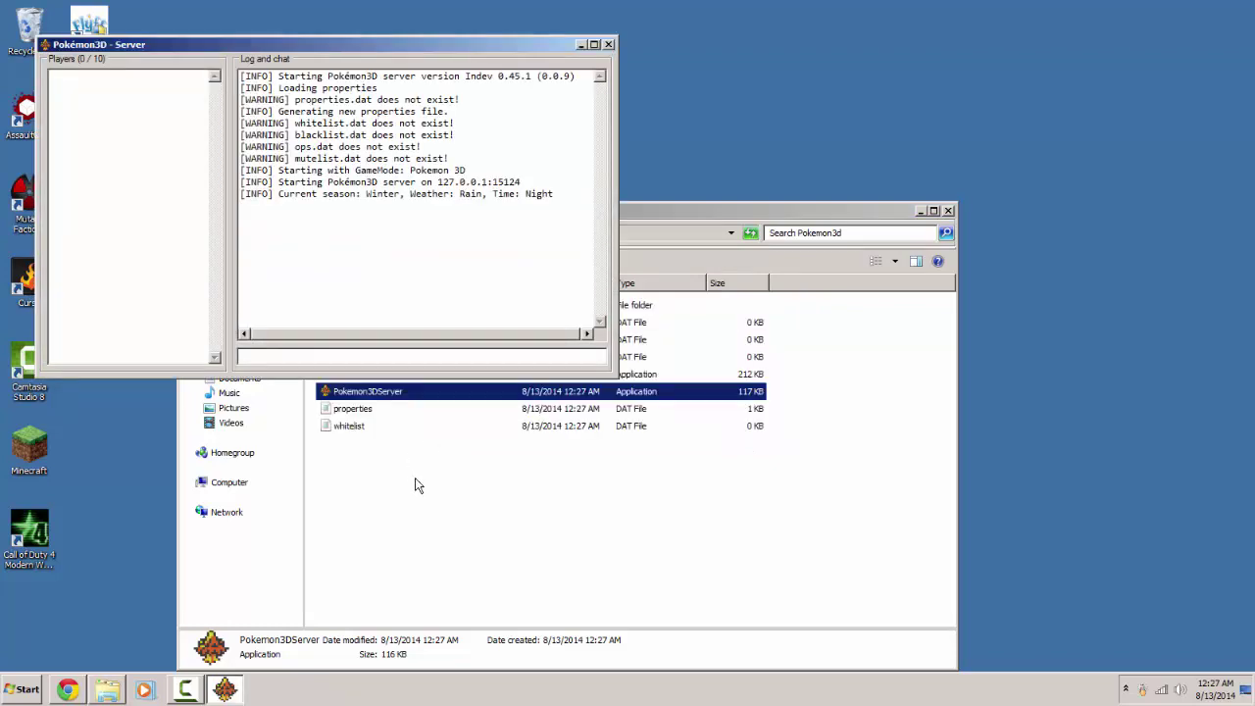
{"action": "left_click_drag", "start_coordinate": [380, 51], "coordinate": [403, 42]}
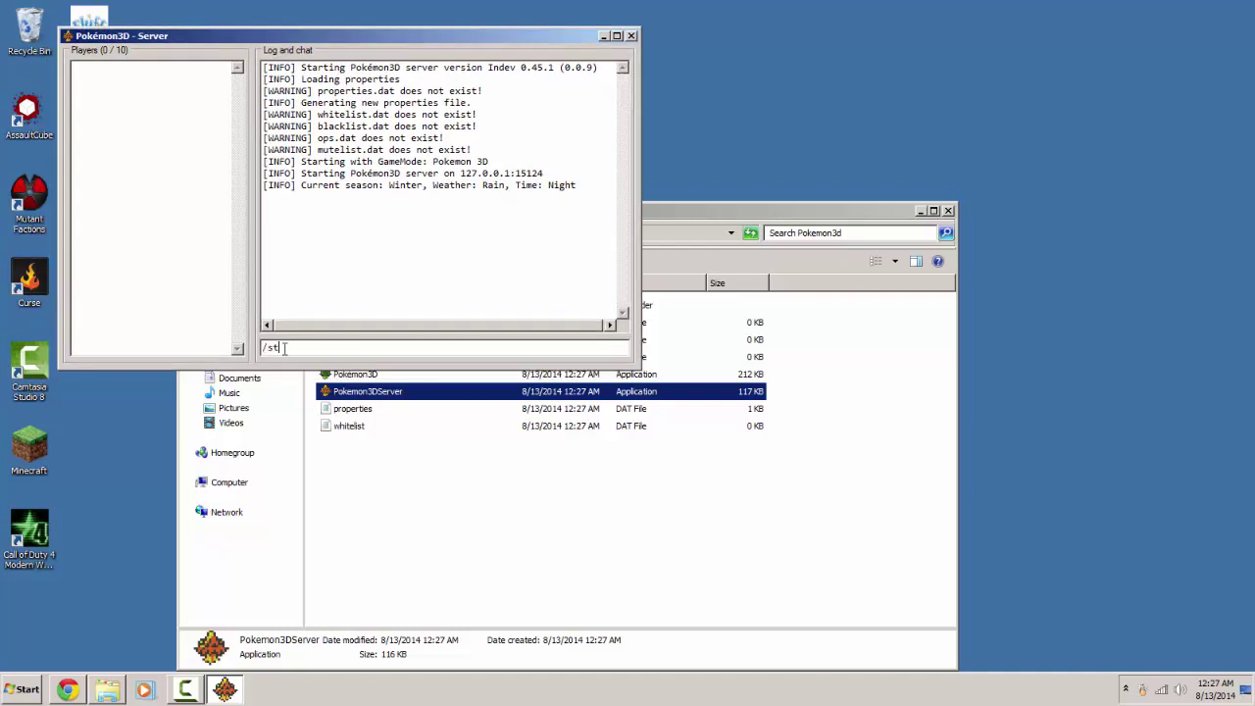
{"action": "key", "text": "Return"}
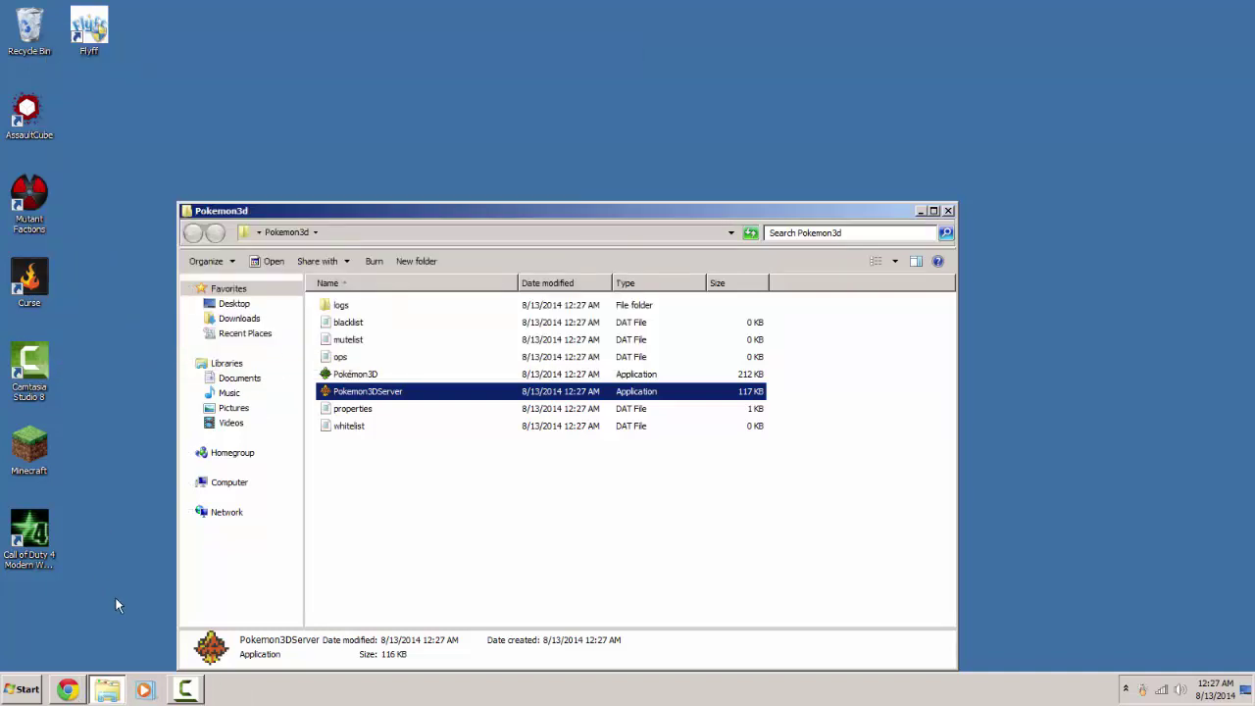
- Open Command Prompt and run ipconfig to read IPv4 192.168.1.106 and gateway 192.168.1.1
{"action": "left_click", "coordinate": [22, 691]}
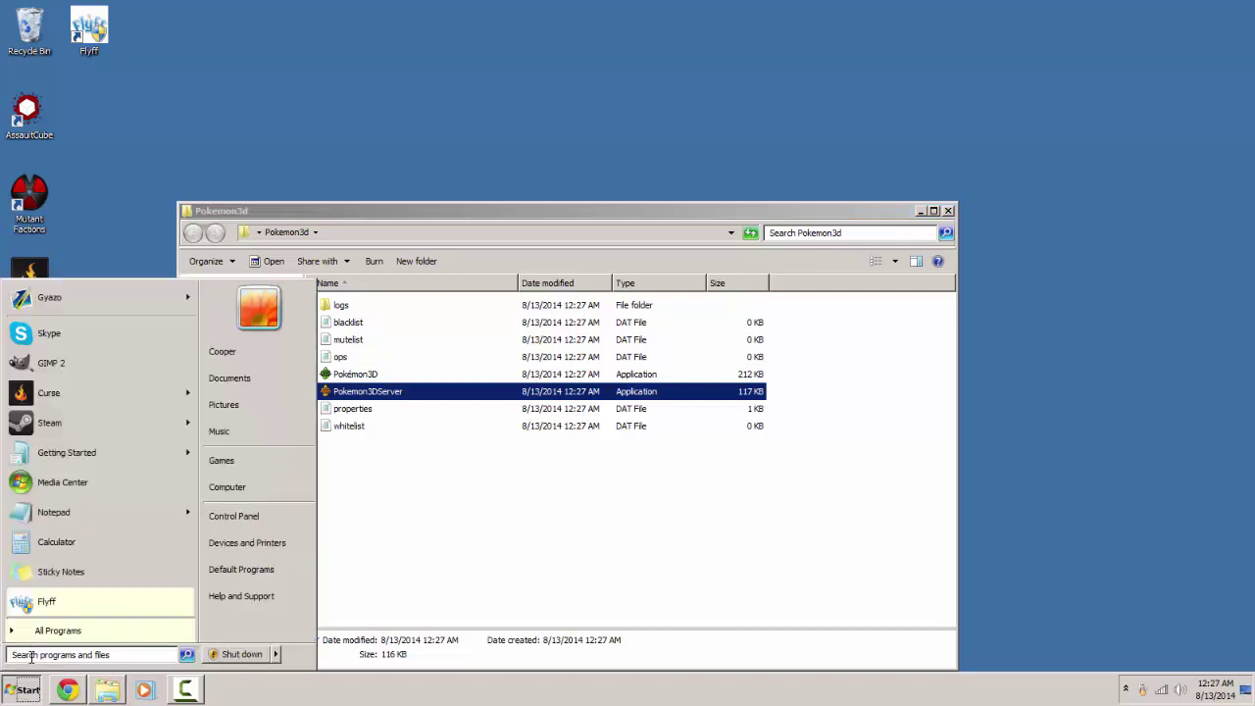
{"action": "type", "text": "cmd"}
{"action": "key", "text": "Return"}
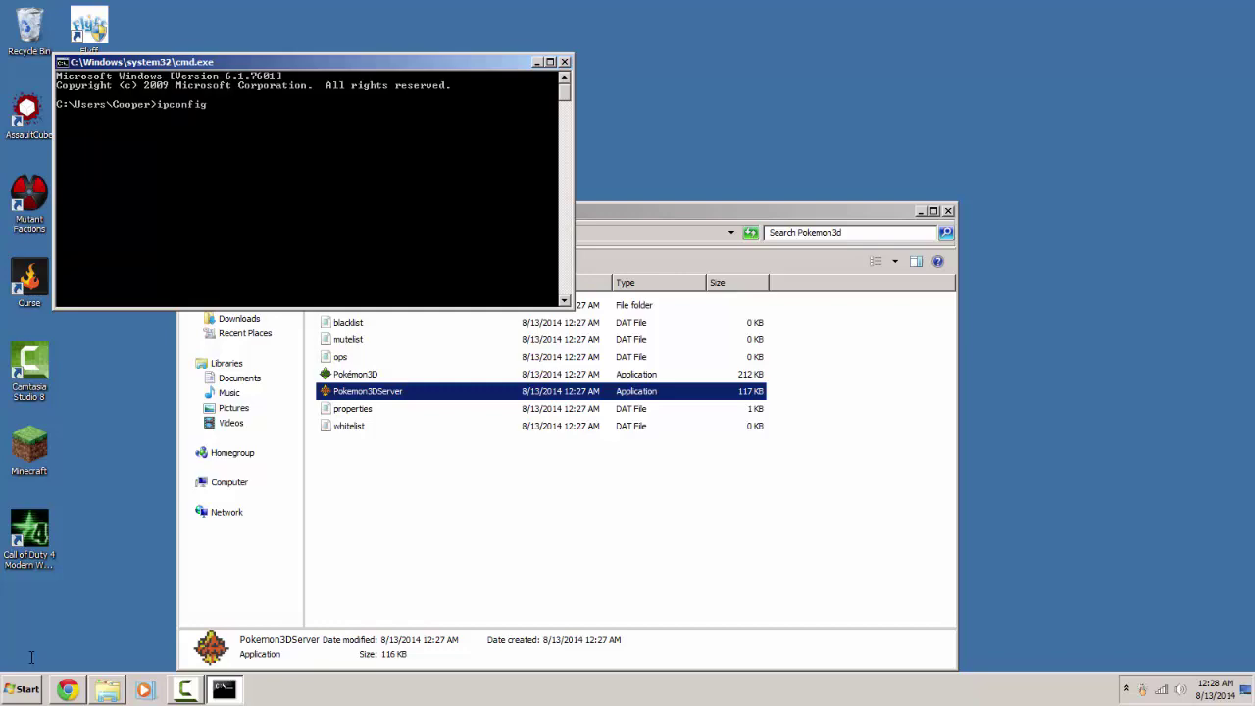
{"action": "type", "text": "ipconfig"}
{"action": "key", "text": "Return"}
{"action": "scroll", "coordinate": [309, 206], "scroll_direction": "up", "scroll_amount": 5}
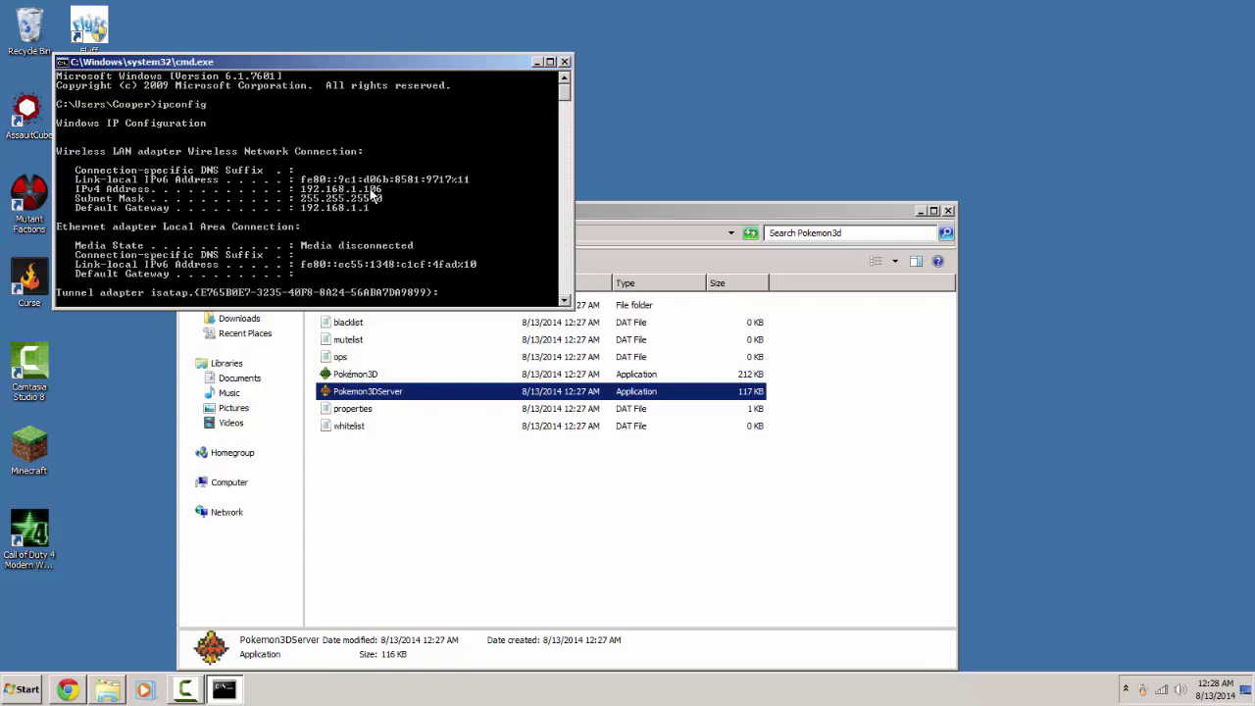
- Go to 192.168.1.1 in a new Chrome tab, sign in with the router password, and dismiss the Security panel
{"action": "left_click", "coordinate": [66, 690]}
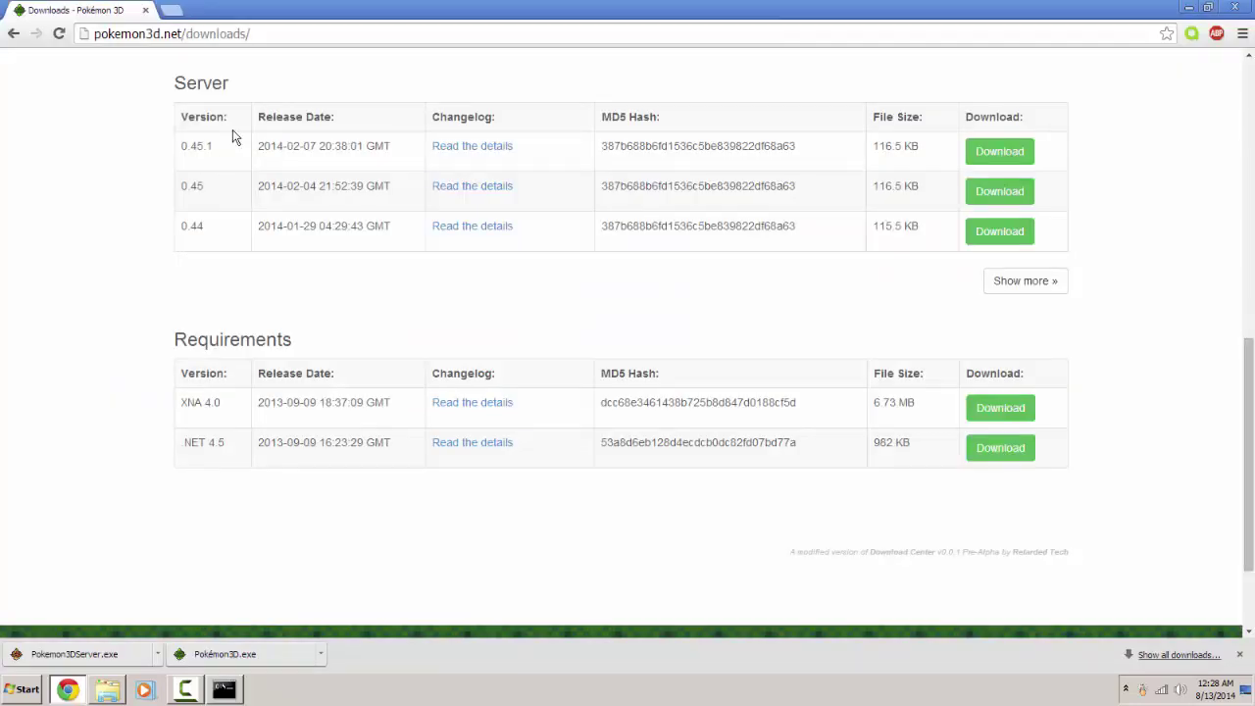
{"action": "left_click", "coordinate": [171, 11]}
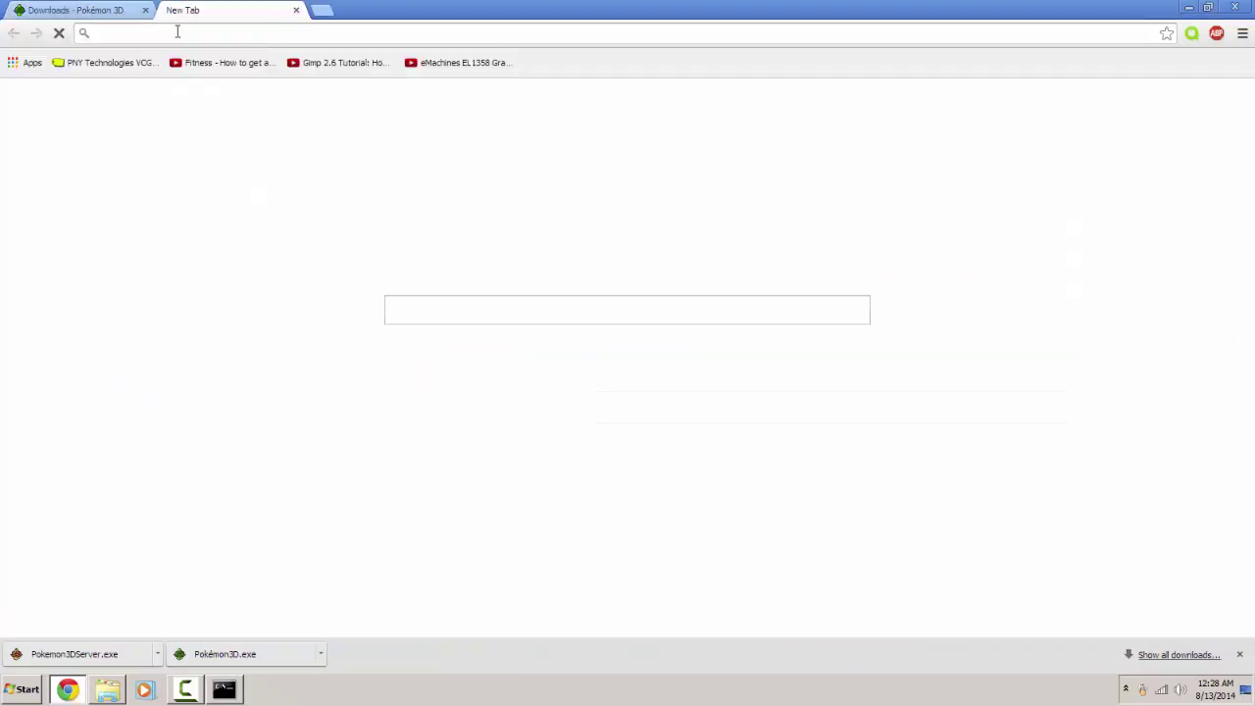
{"action": "type", "text": "192.168.1.1"}
{"action": "key", "text": "Return"}
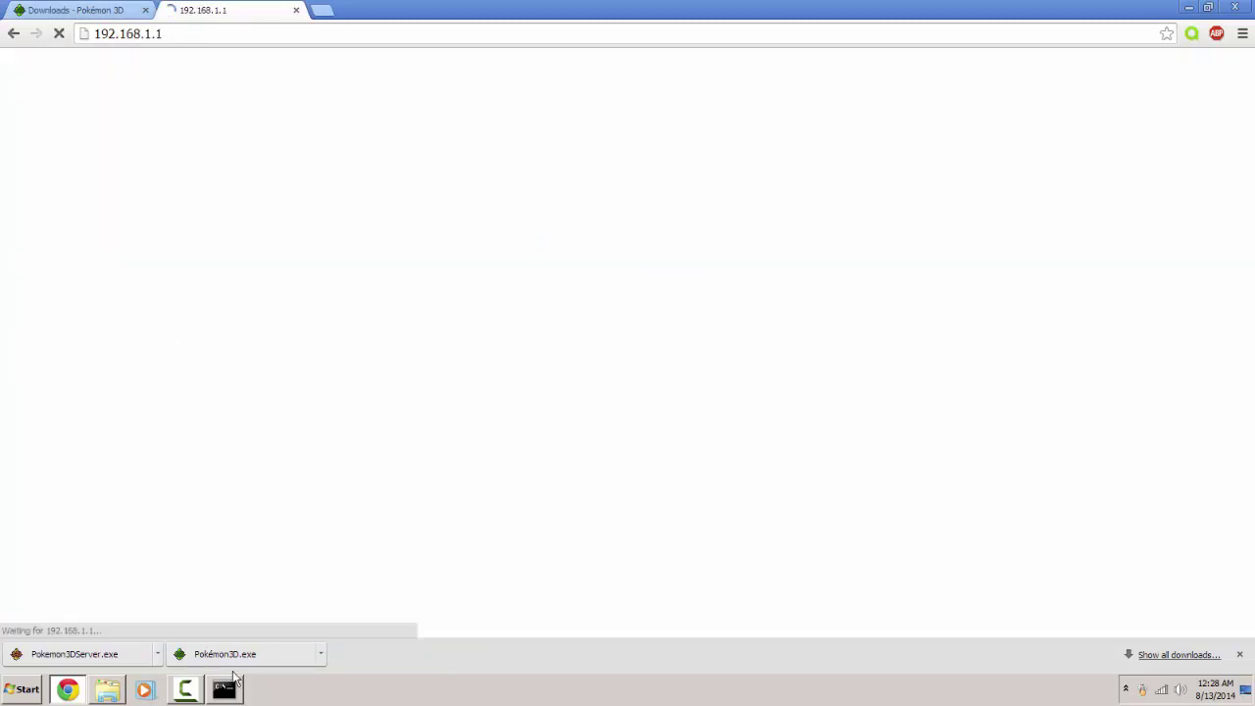
{"action": "left_click", "coordinate": [227, 688]}
{"action": "left_click", "coordinate": [267, 22]}
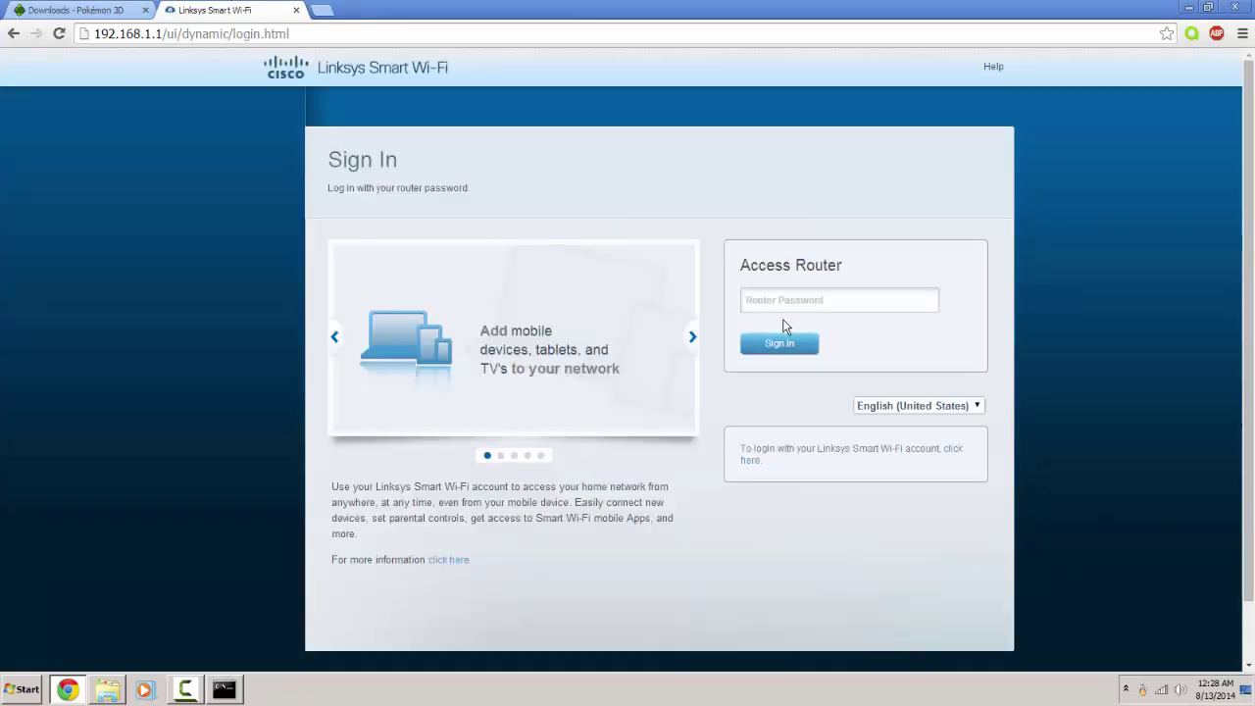
{"action": "left_click", "coordinate": [792, 304]}
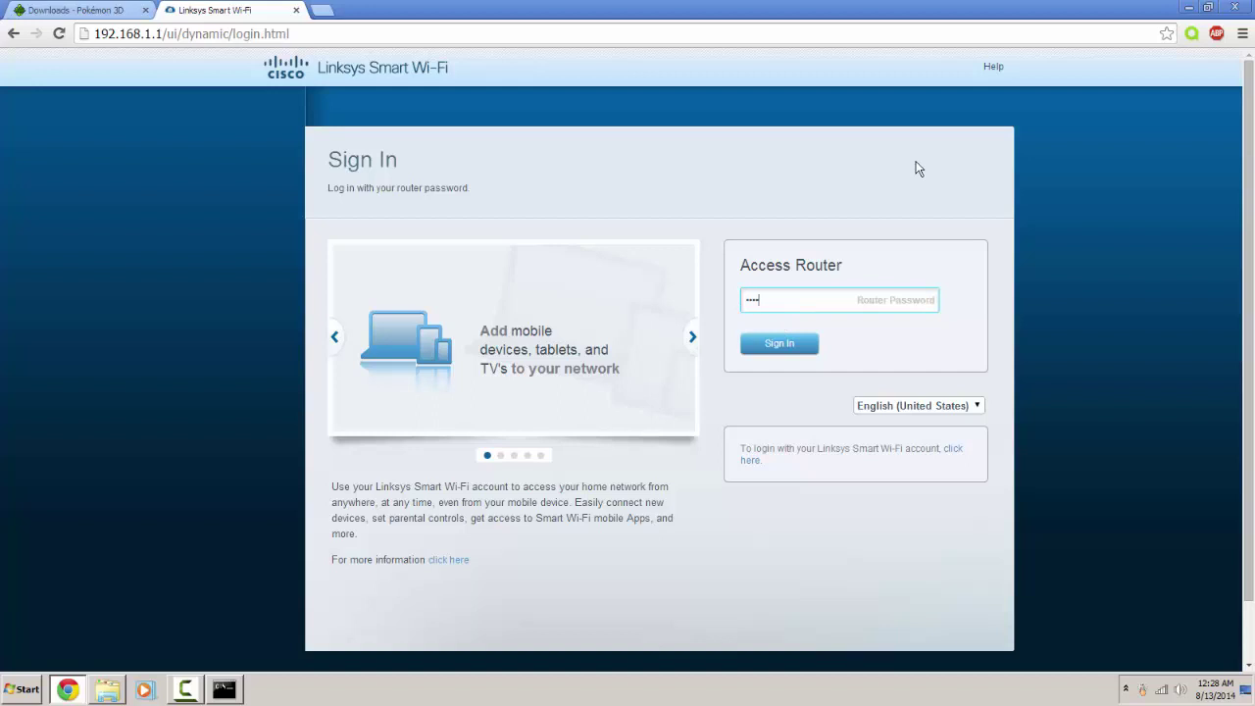
{"action": "key", "text": "Return"}
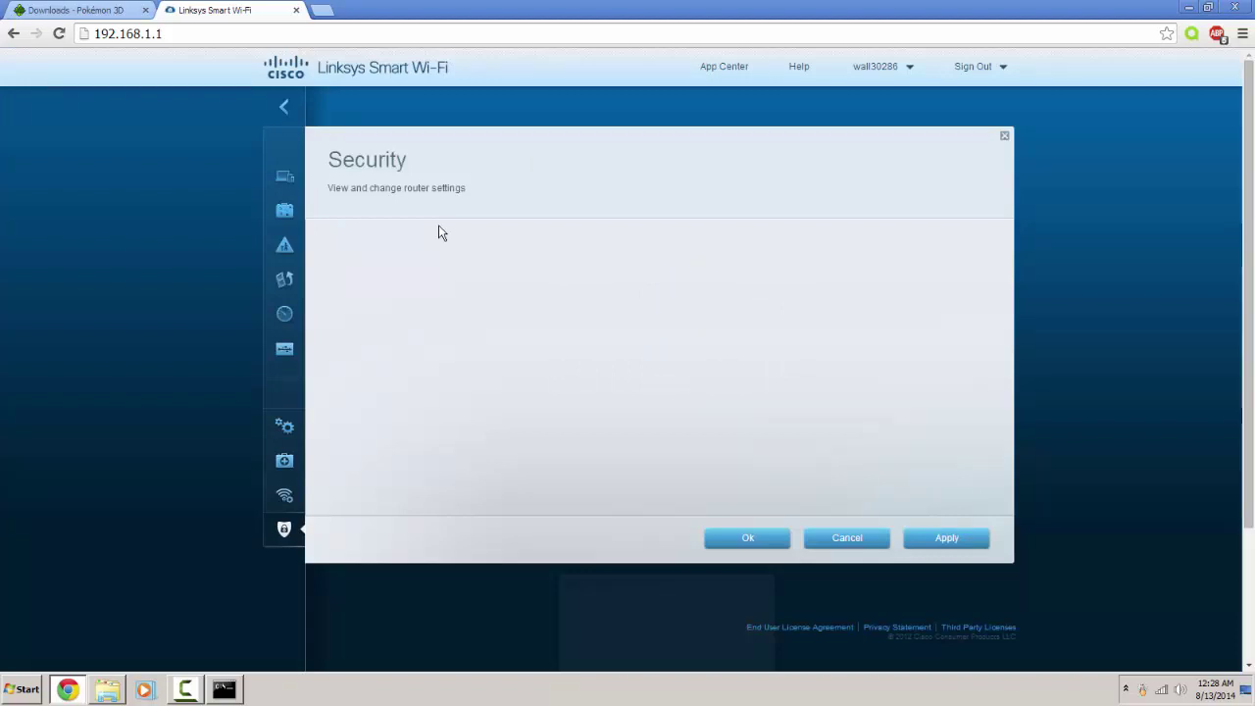
{"action": "left_click", "coordinate": [1004, 136]}
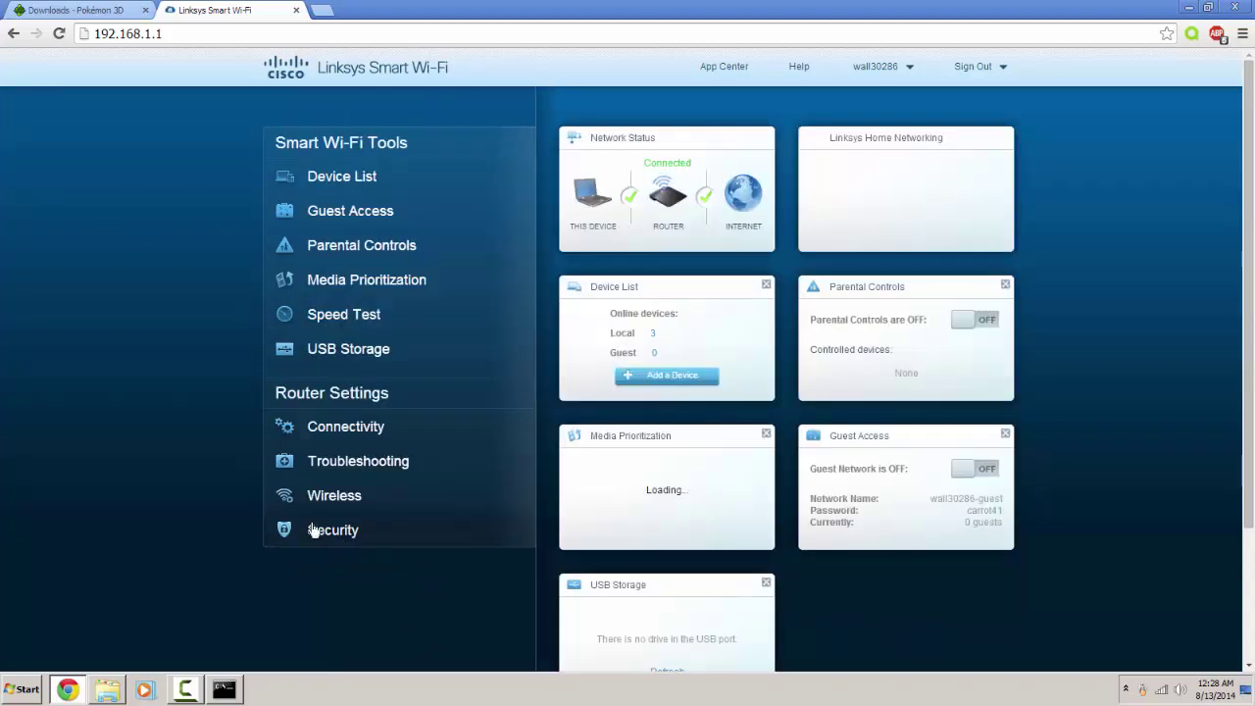
- In Apps and Gaming > Single Port Forwarding, rename the p3d rule to 'Pokemon 3d'
{"action": "left_click", "coordinate": [315, 531]}
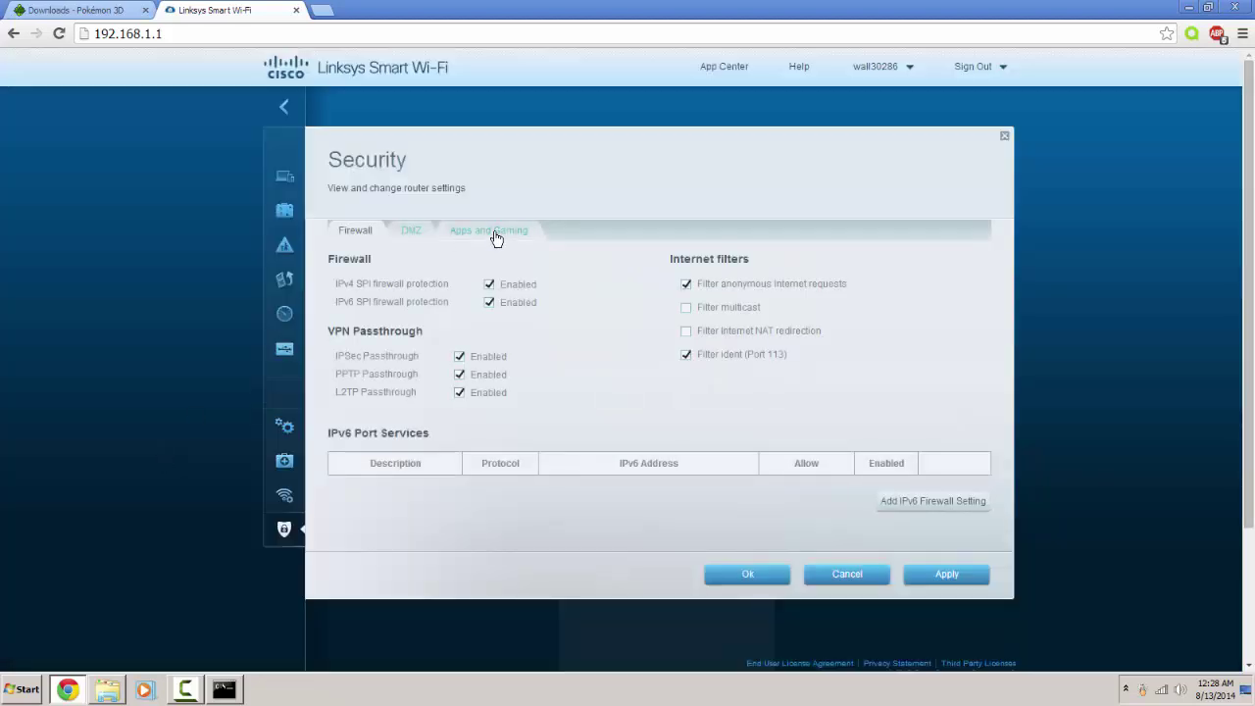
{"action": "left_click", "coordinate": [496, 235]}
{"action": "left_click", "coordinate": [404, 271]}
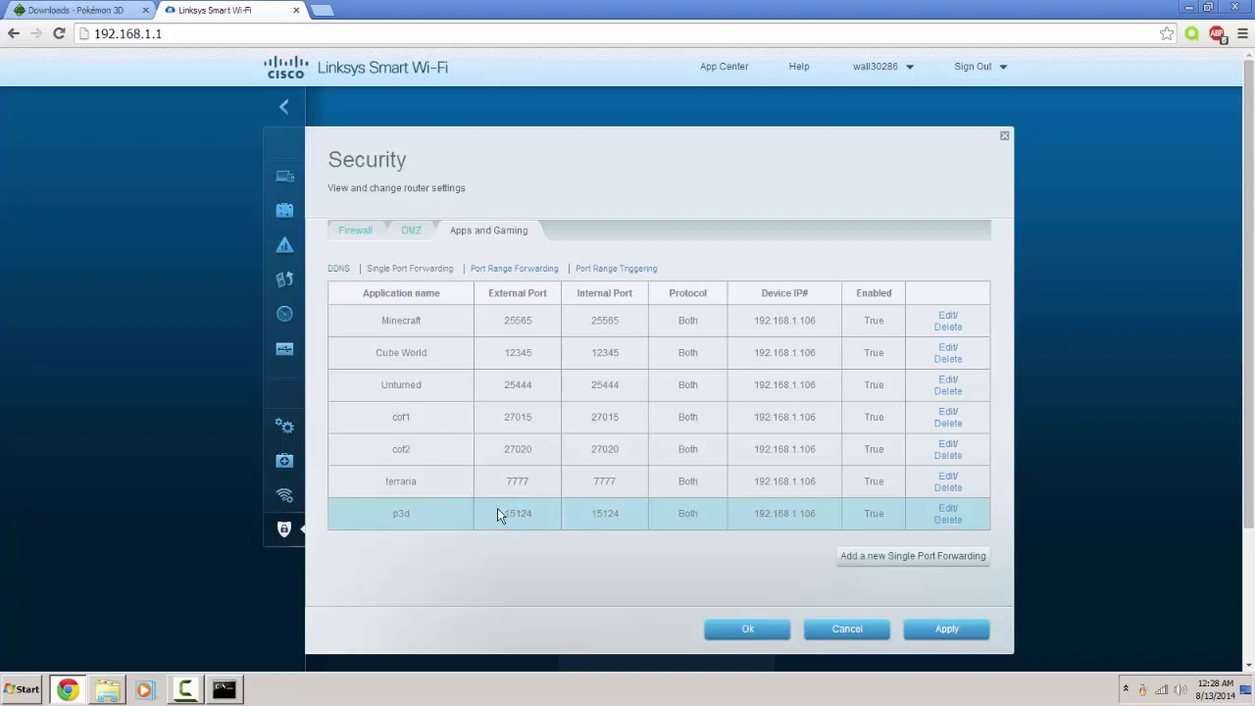
{"action": "left_click", "coordinate": [948, 511]}
{"action": "double_click", "coordinate": [338, 513]}
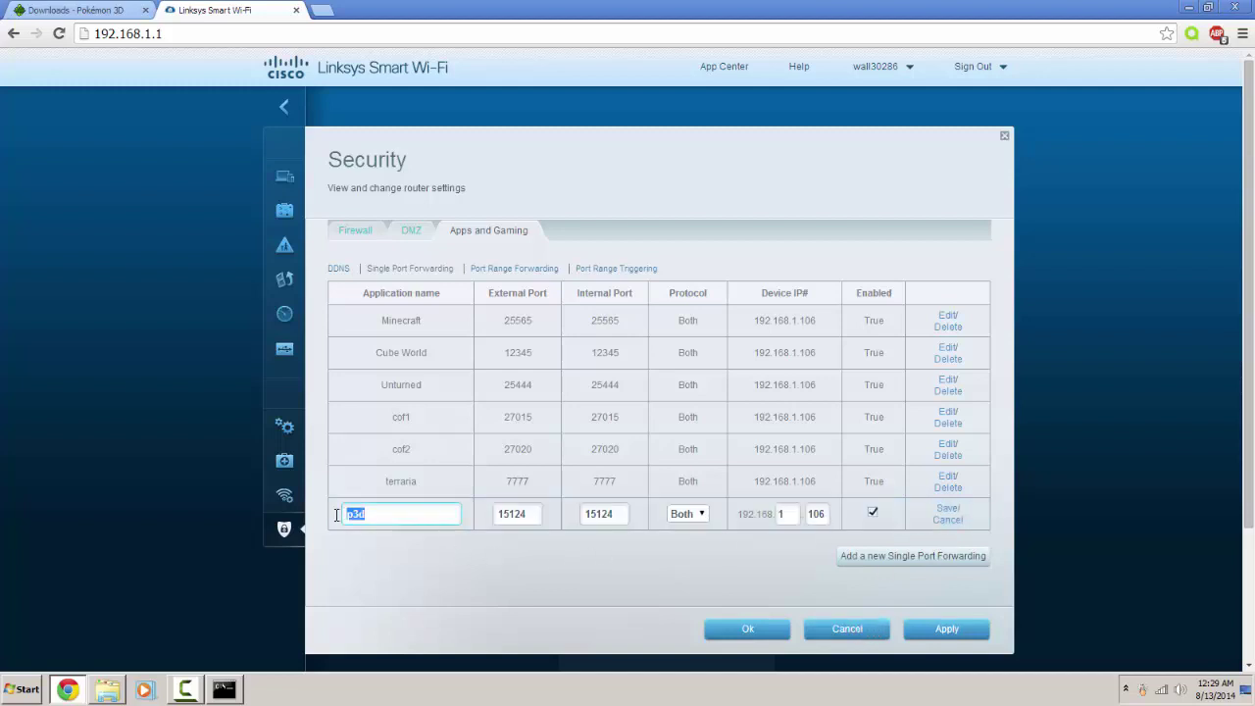
{"action": "type", "text": "Pokemon"}
{"action": "key", "text": "Tab"}
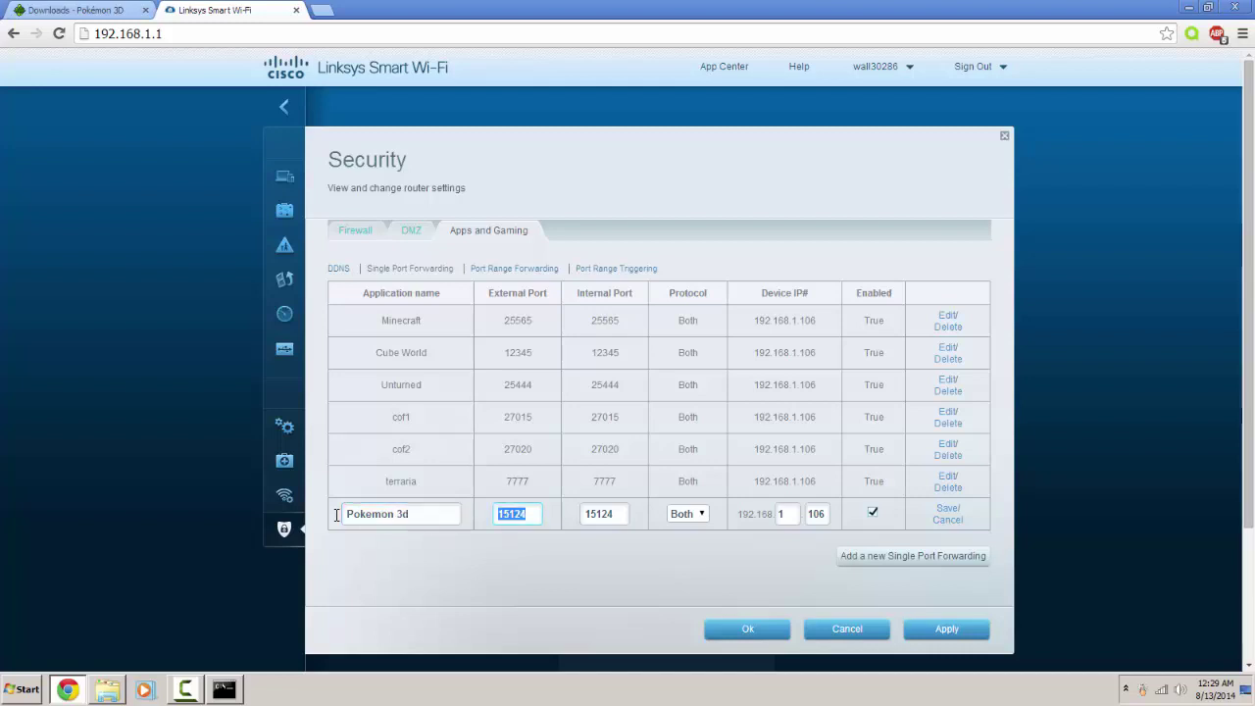
{"action": "key", "text": "Tab"}
{"action": "key", "text": "Tab"}
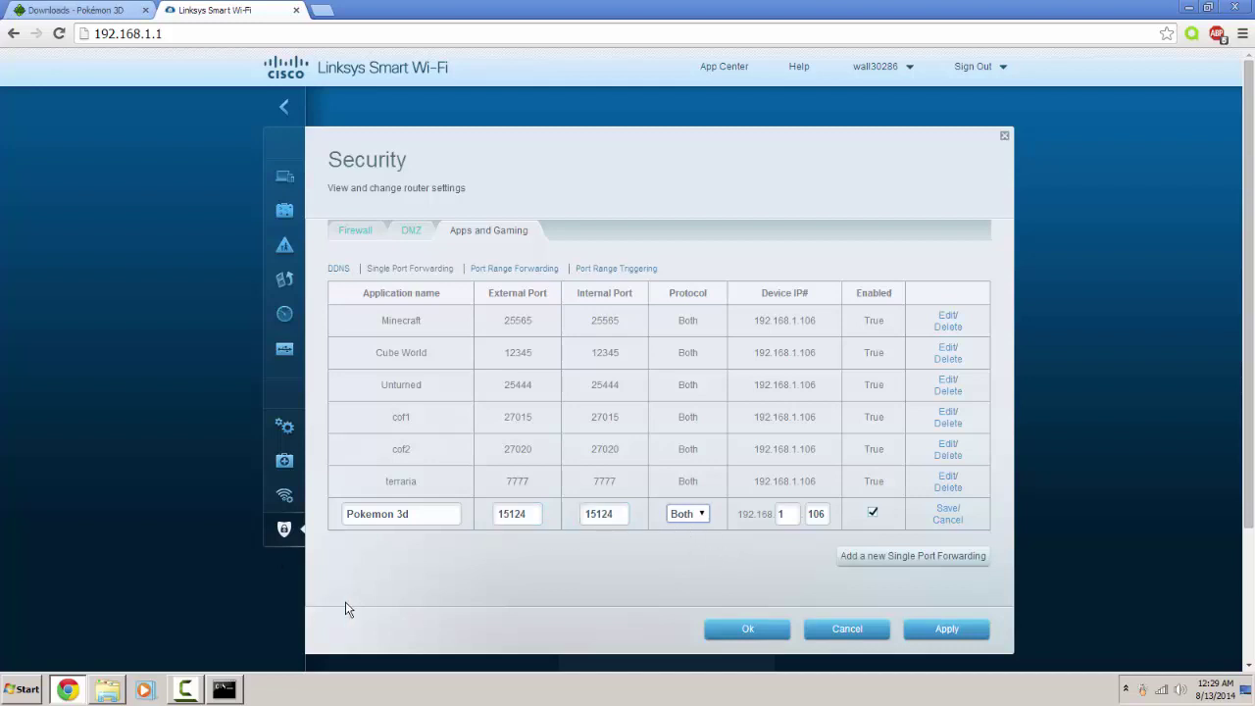
- Keep the rule's device IP 192.168.1.106, then save and apply the forwarding changes
{"action": "double_click", "coordinate": [812, 514]}
{"action": "left_click", "coordinate": [816, 515]}
{"action": "left_click", "coordinate": [224, 698]}
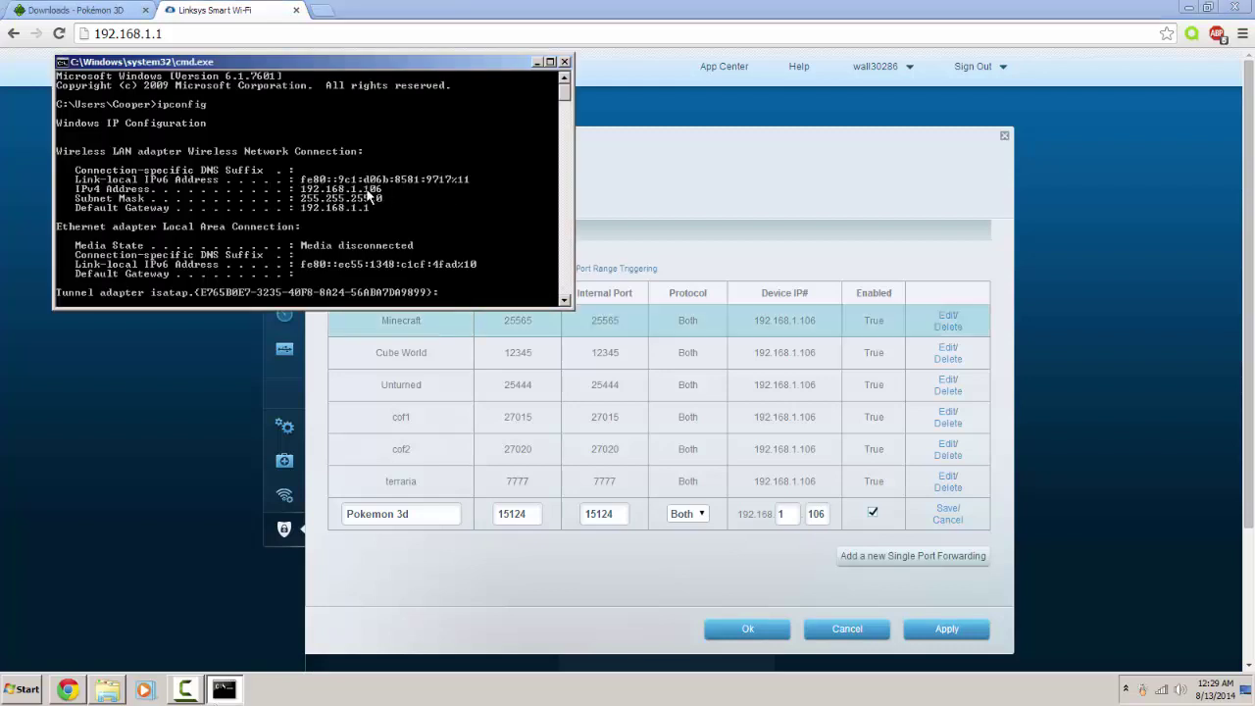
{"action": "left_click", "coordinate": [740, 245]}
{"action": "left_click", "coordinate": [947, 508]}
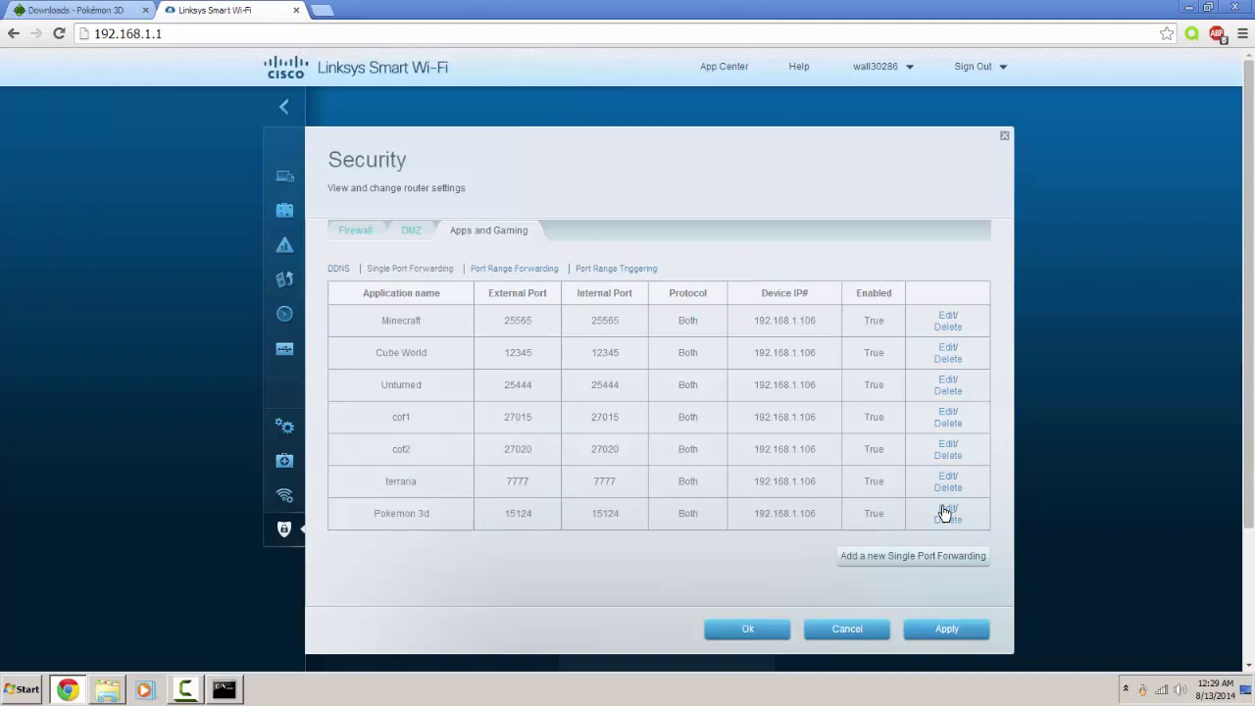
{"action": "left_click", "coordinate": [942, 631]}
{"action": "left_click", "coordinate": [743, 630]}
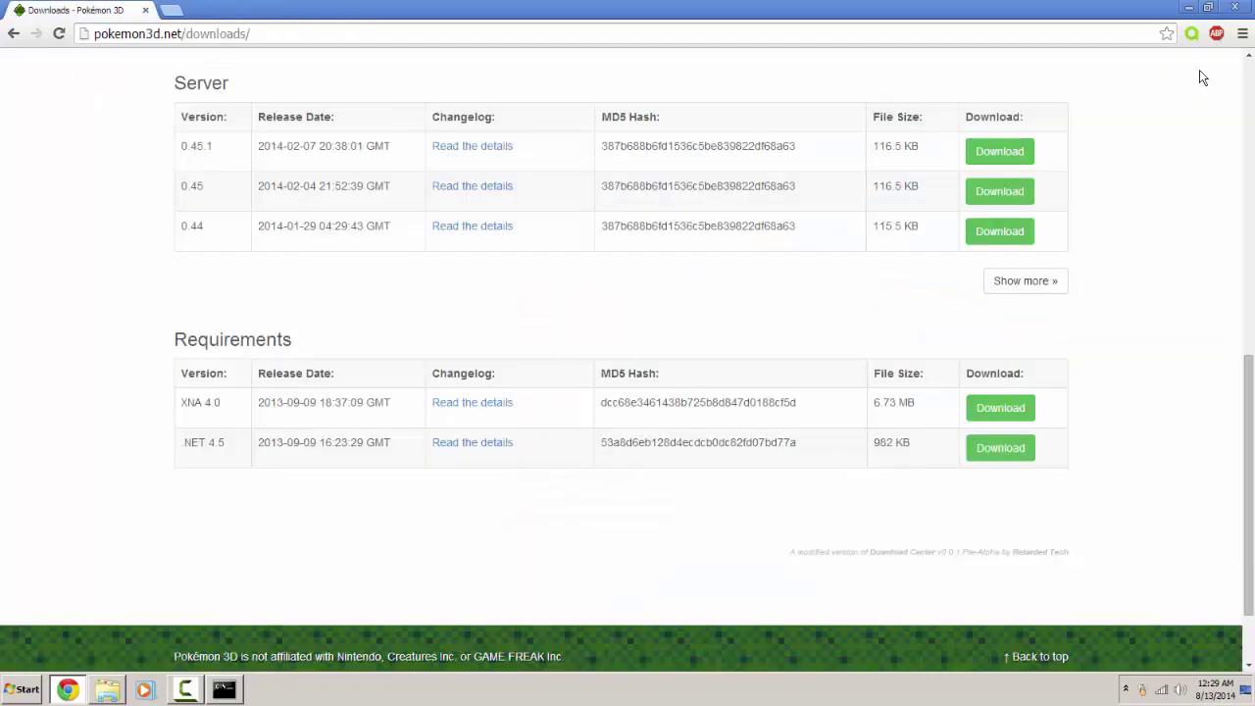
- Close Chrome and Command Prompt, then run Pokémon3D from the Pokemon3d folder despite the security warning
{"action": "left_click", "coordinate": [1235, 7]}
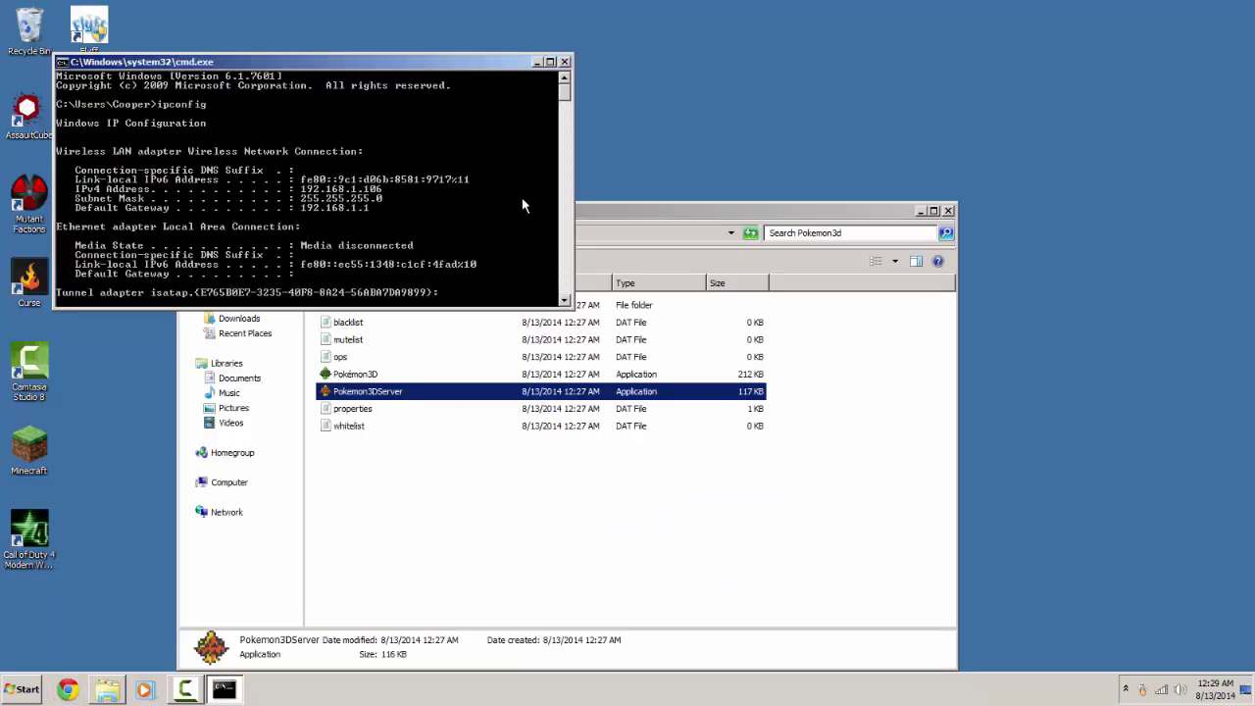
{"action": "left_click", "coordinate": [565, 62]}
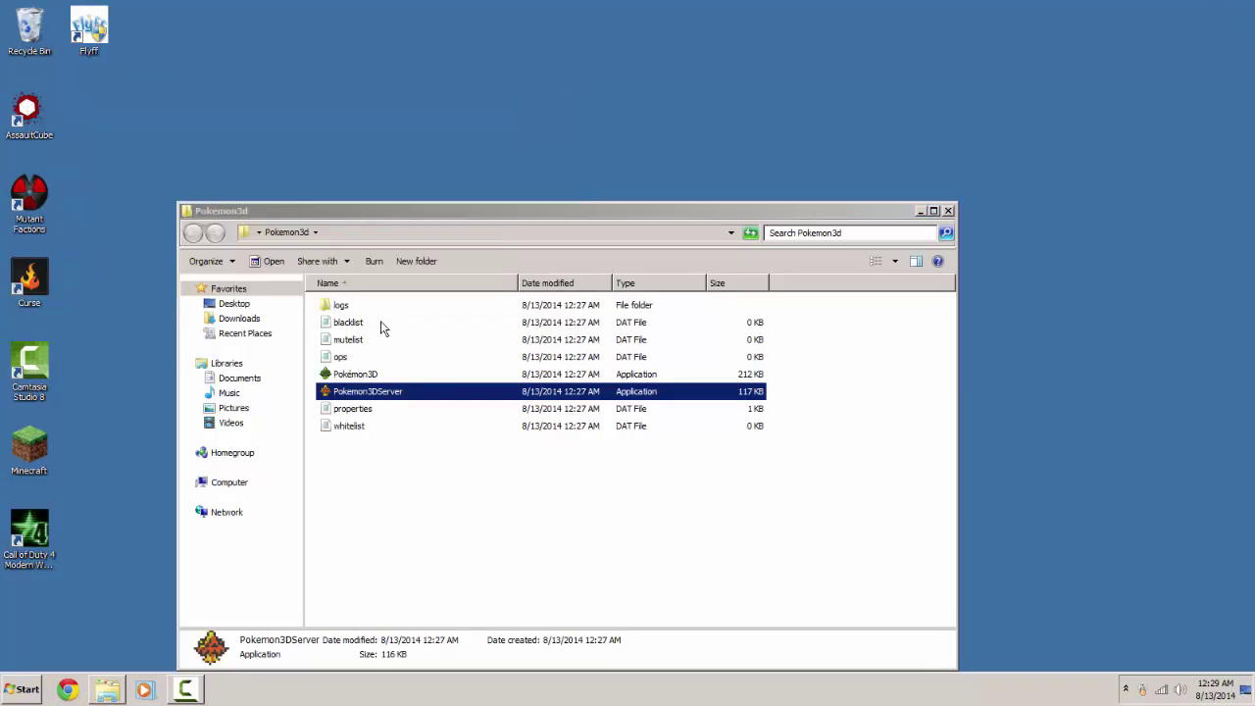
{"action": "left_click_drag", "start_coordinate": [415, 210], "coordinate": [510, 135]}
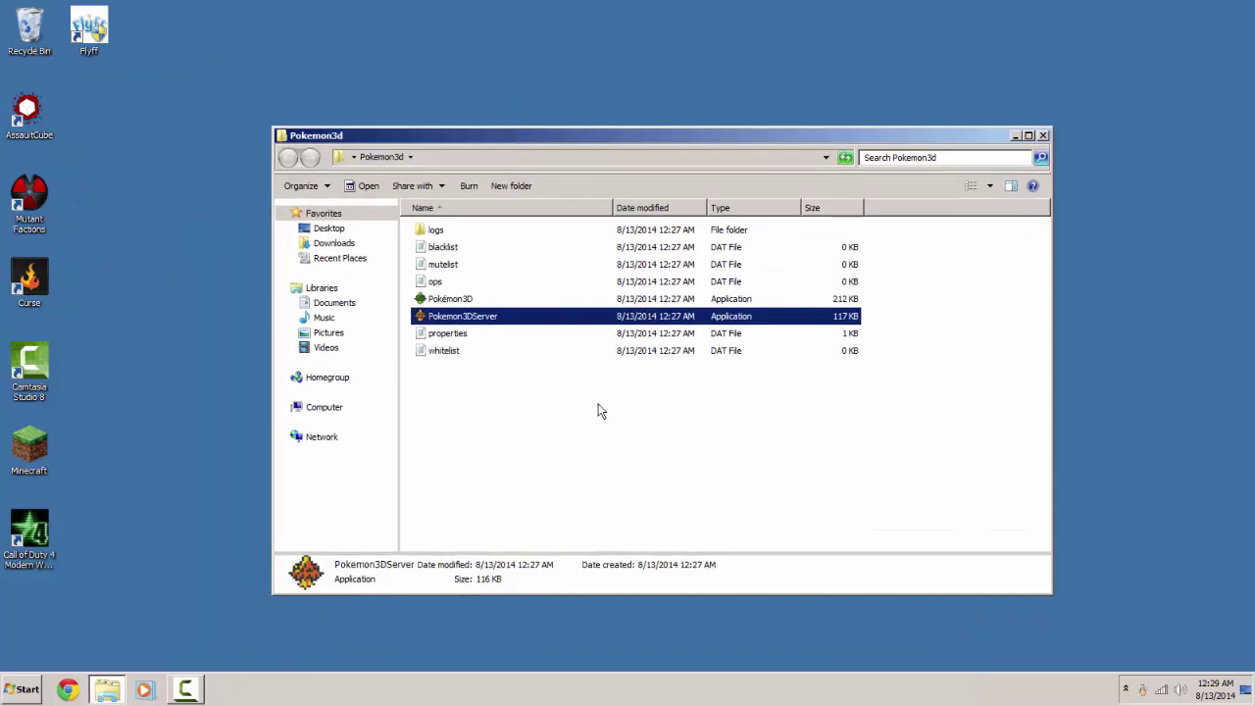
{"action": "double_click", "coordinate": [453, 300]}
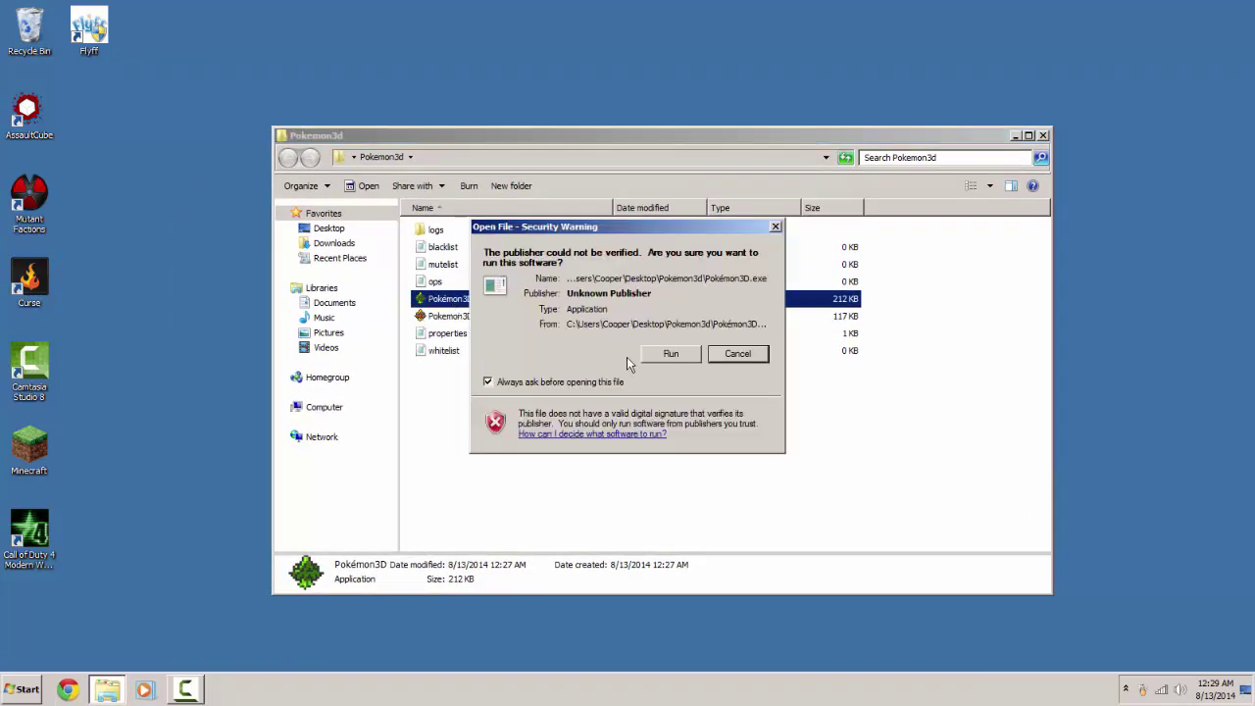
{"action": "left_click", "coordinate": [672, 354]}
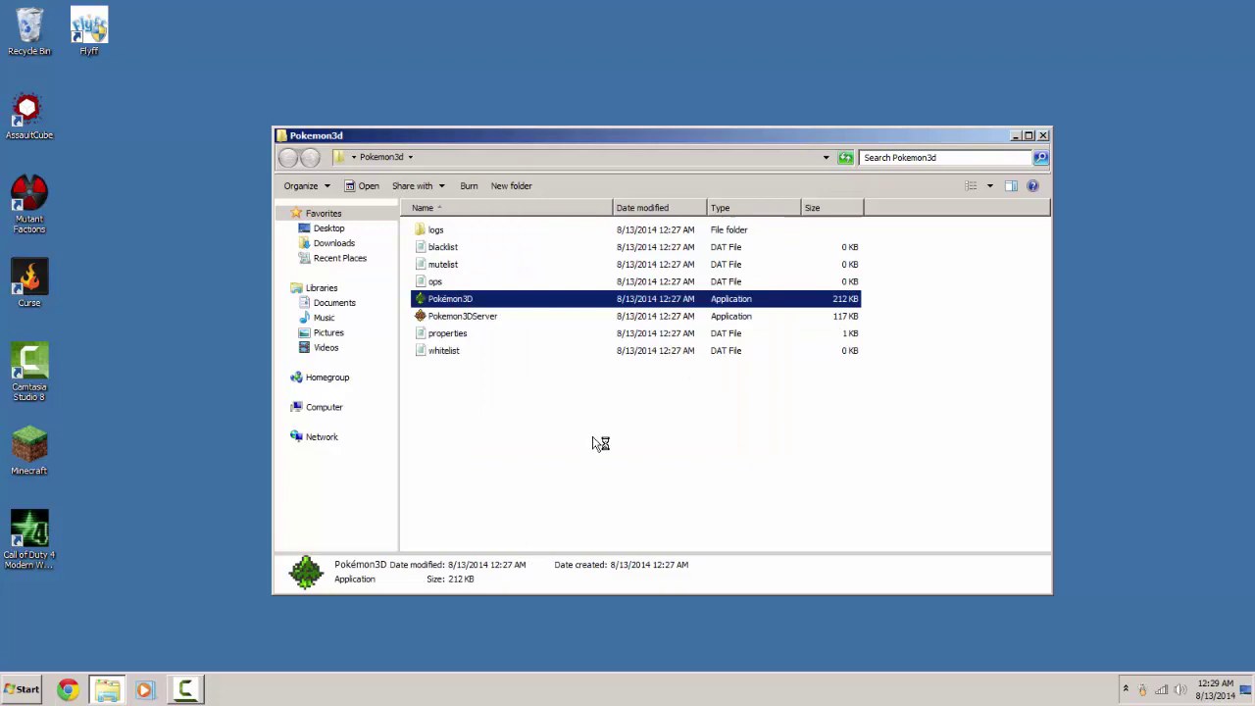
- Start Pokemon3DServer again and allow it to run
{"action": "left_click", "coordinate": [638, 529]}
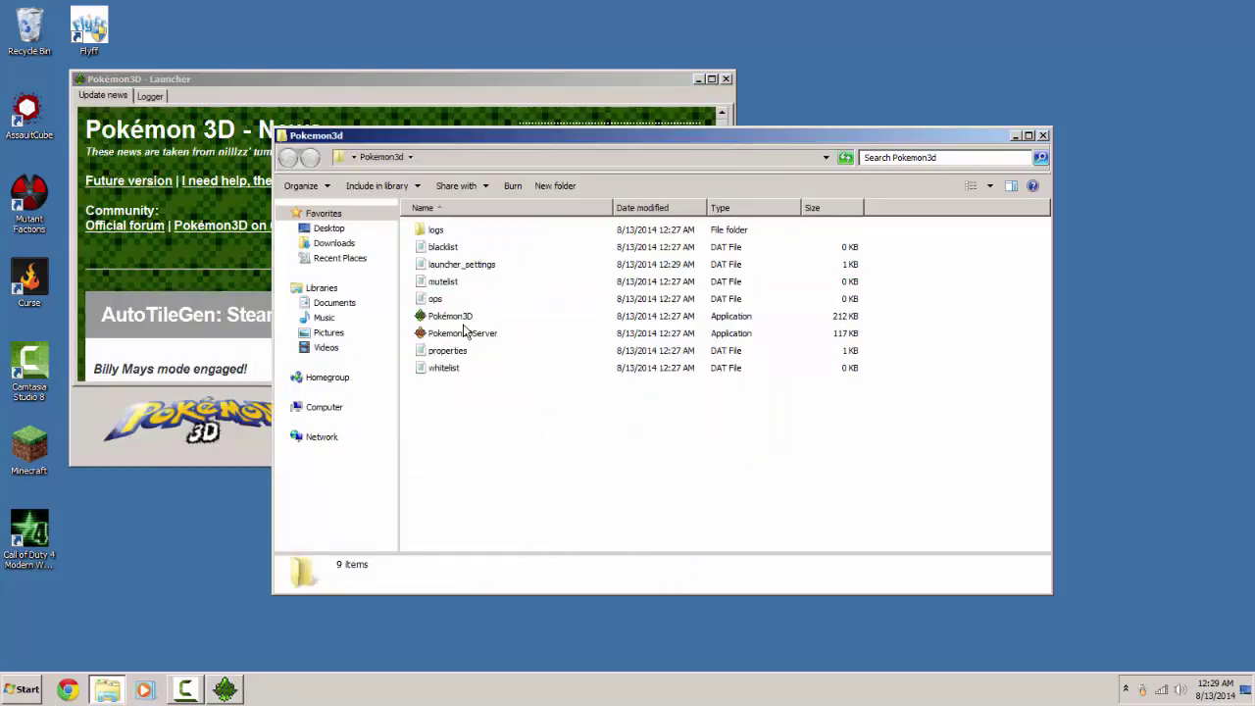
{"action": "left_click", "coordinate": [465, 334]}
{"action": "double_click", "coordinate": [465, 335]}
{"action": "left_click", "coordinate": [673, 354]}
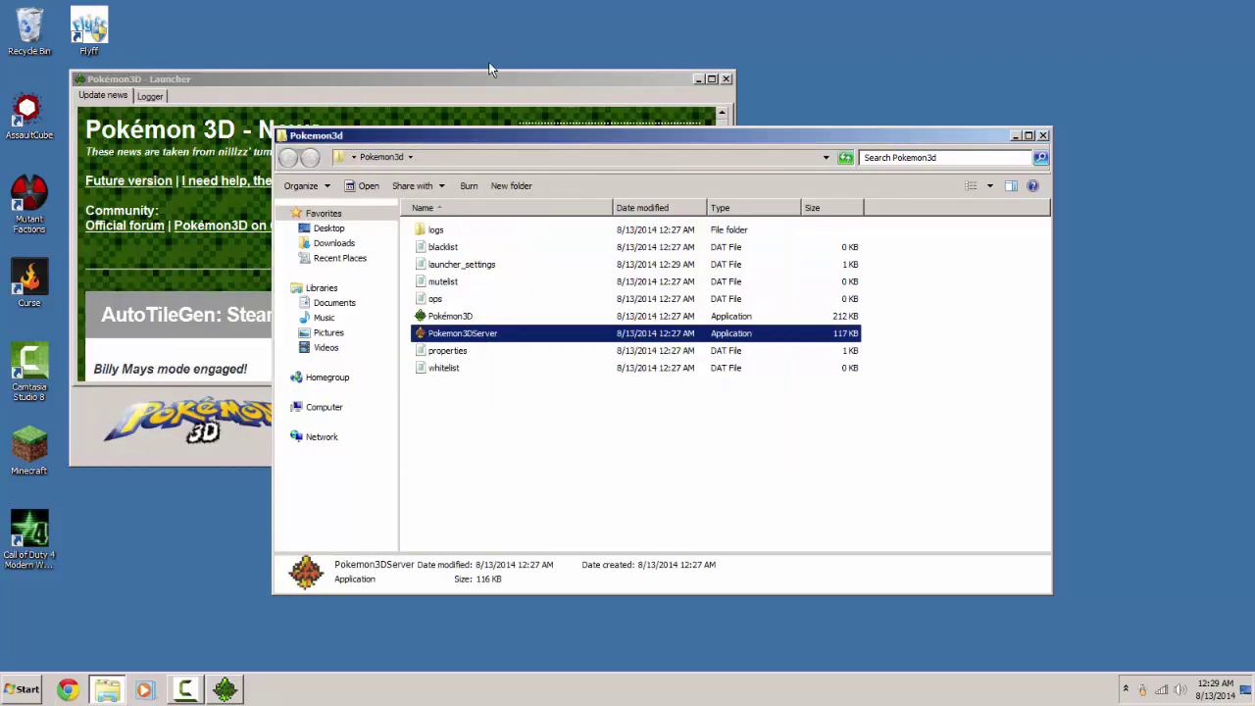
- Choose Download latest version in the launcher to bring up the 0.49.1 update prompt
{"action": "left_click", "coordinate": [462, 78]}
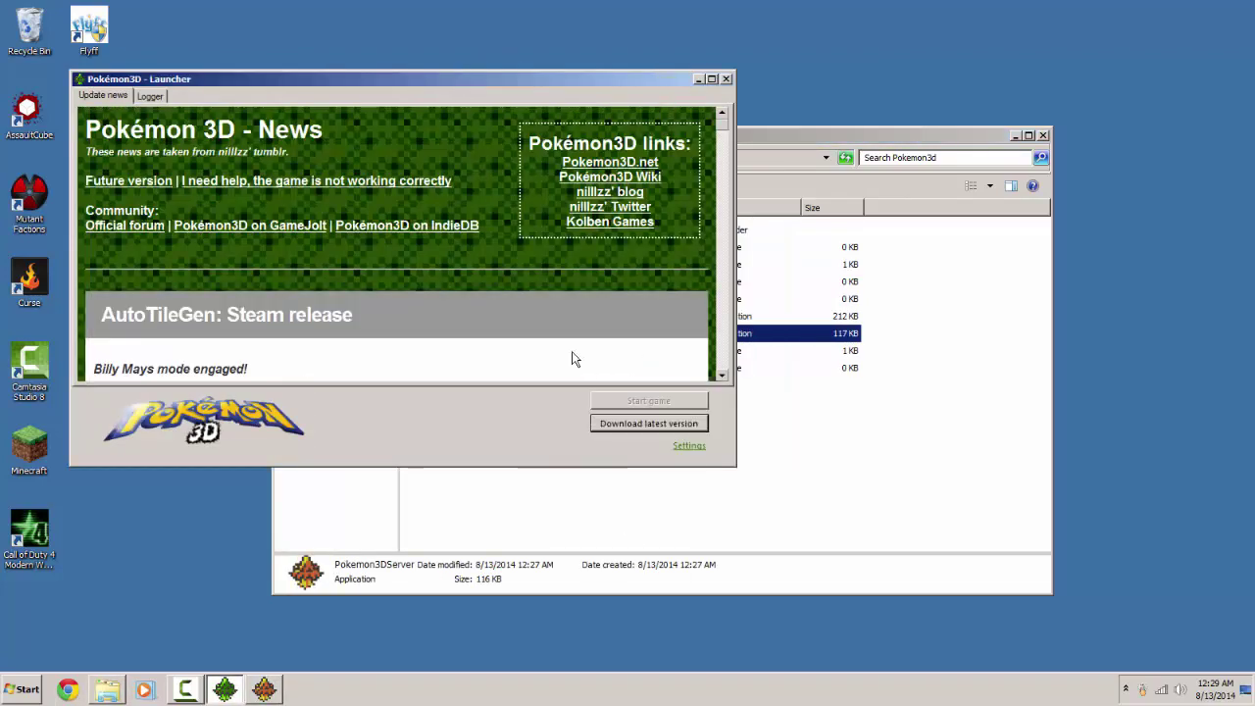
{"action": "left_click", "coordinate": [642, 425]}
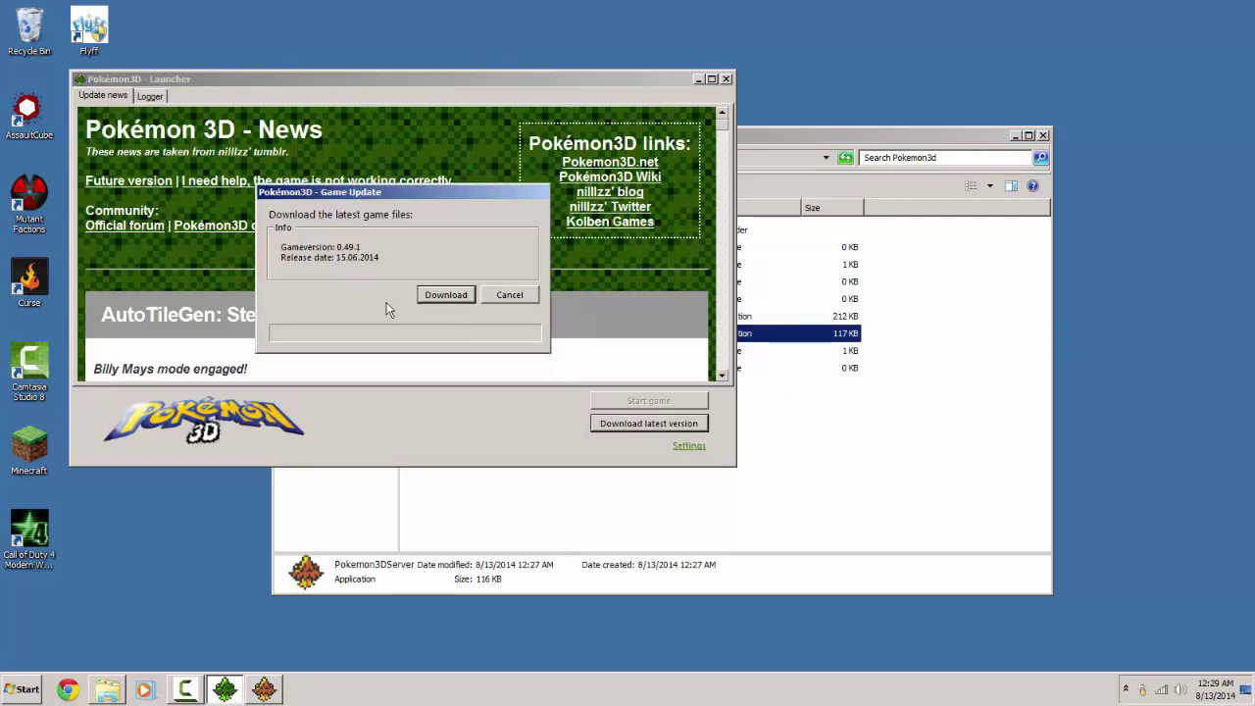
{"action": "left_click", "coordinate": [802, 130]}
{"action": "left_click_drag", "start_coordinate": [543, 139], "coordinate": [626, 179]}
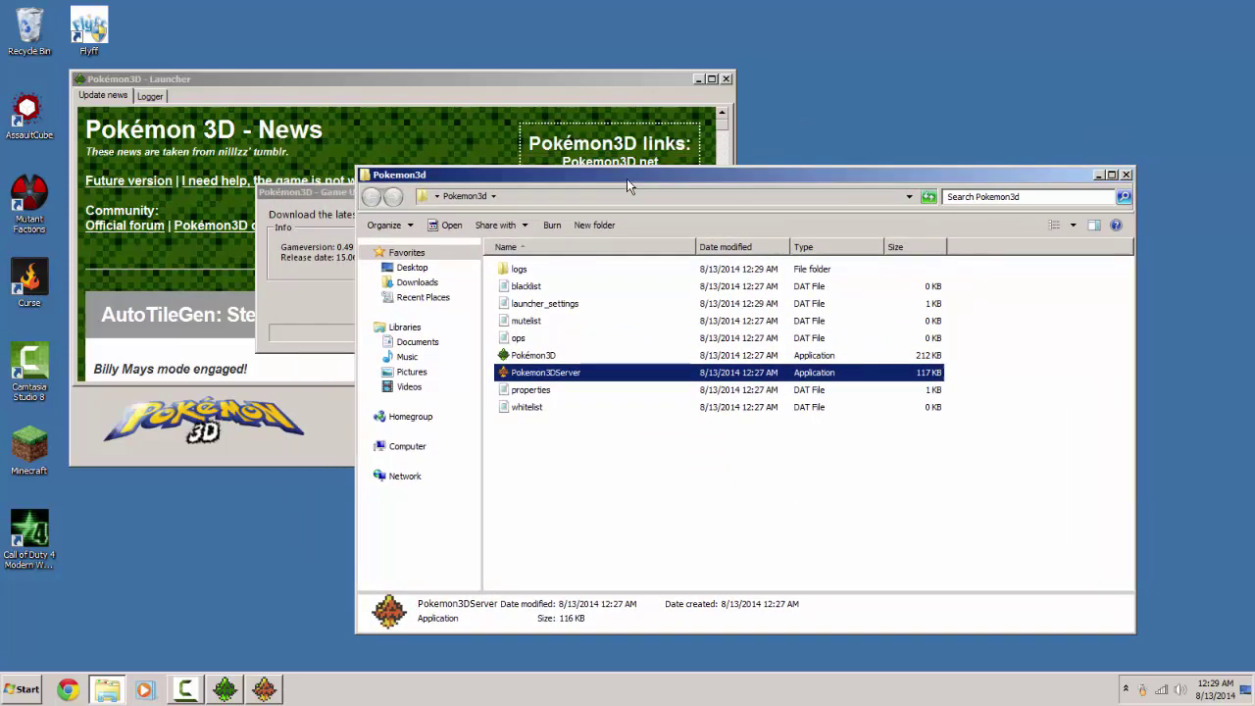
{"action": "left_click", "coordinate": [332, 194]}
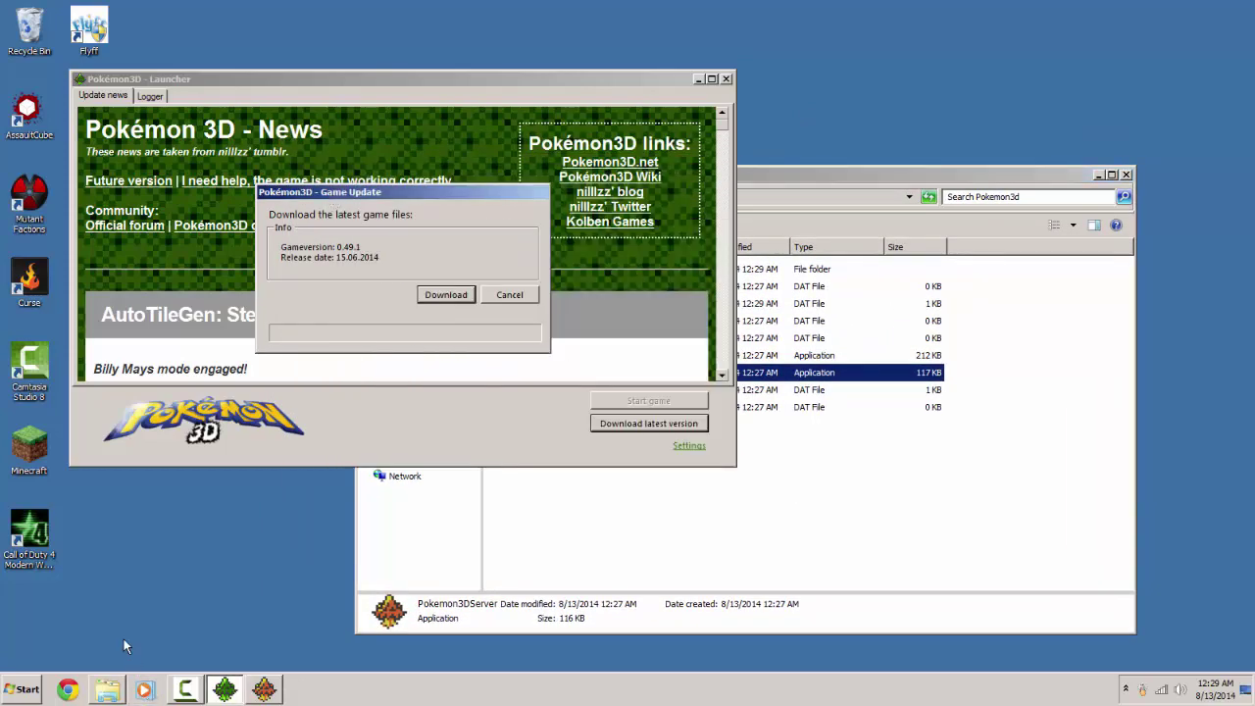
{"action": "left_click", "coordinate": [149, 633]}
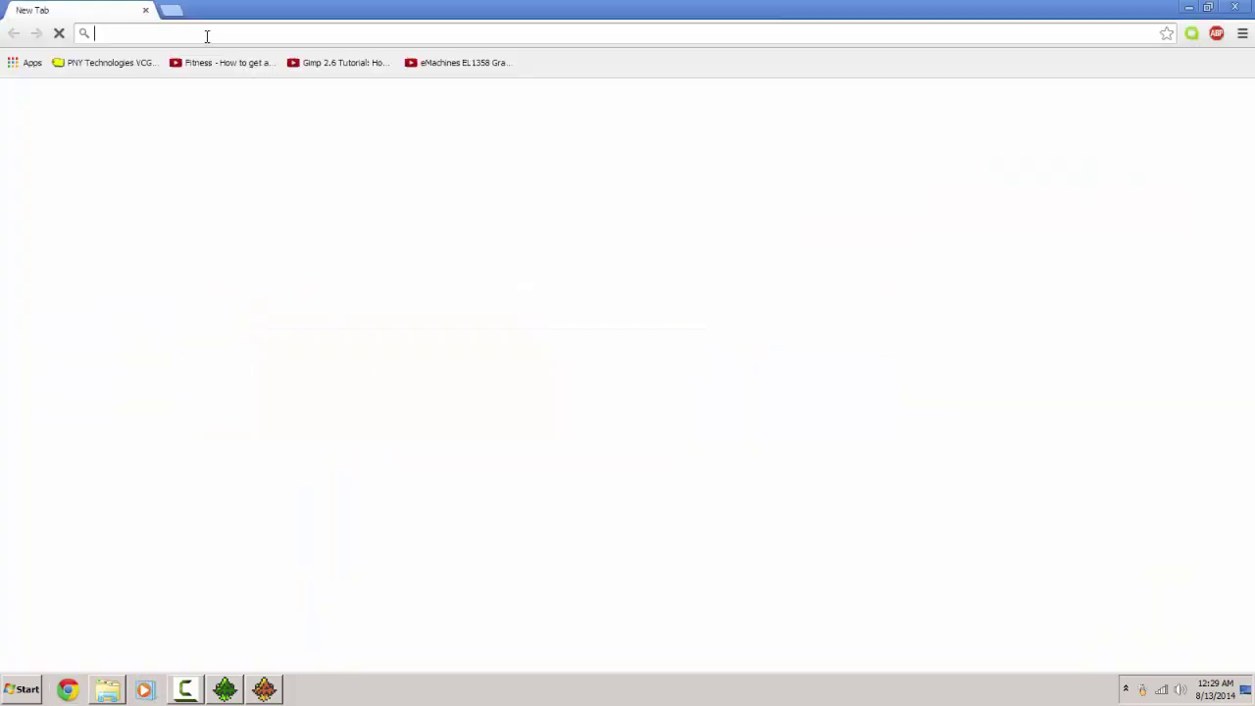
- Search 'whatismyipaddress', open whatismyipaddress.com, and copy the displayed public IP address
{"action": "type", "text": "whatis"}
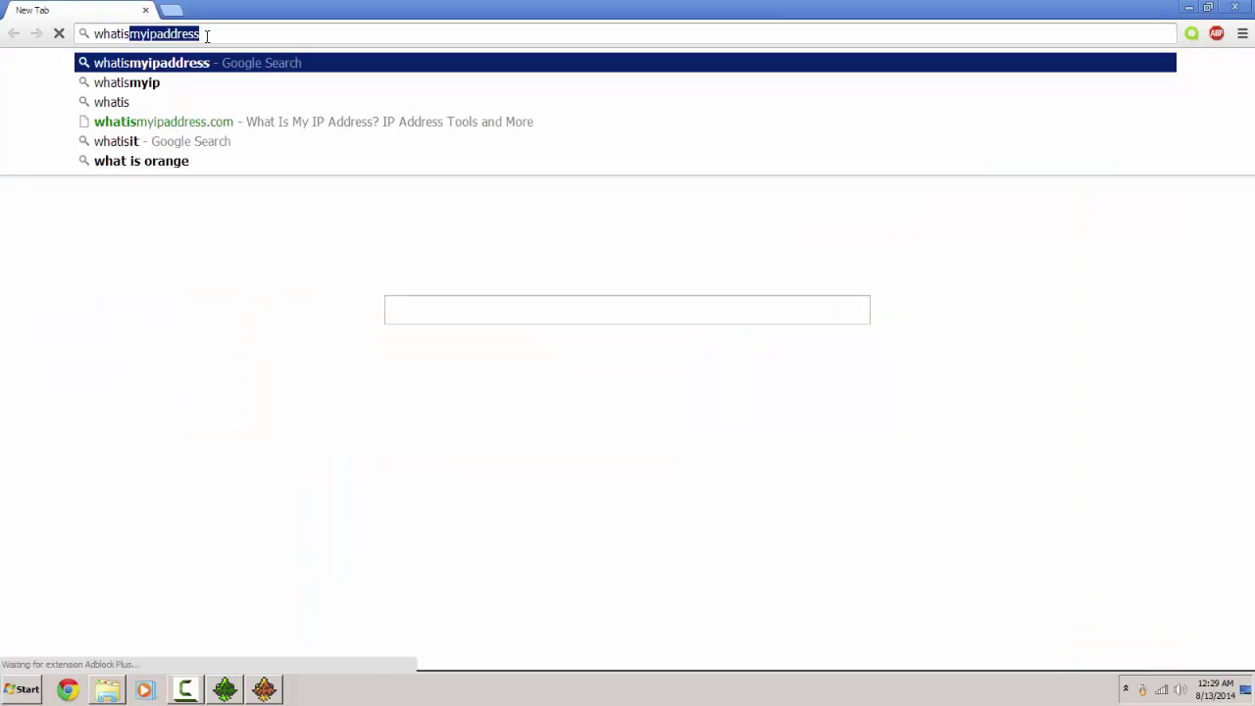
{"action": "key", "text": "Return"}
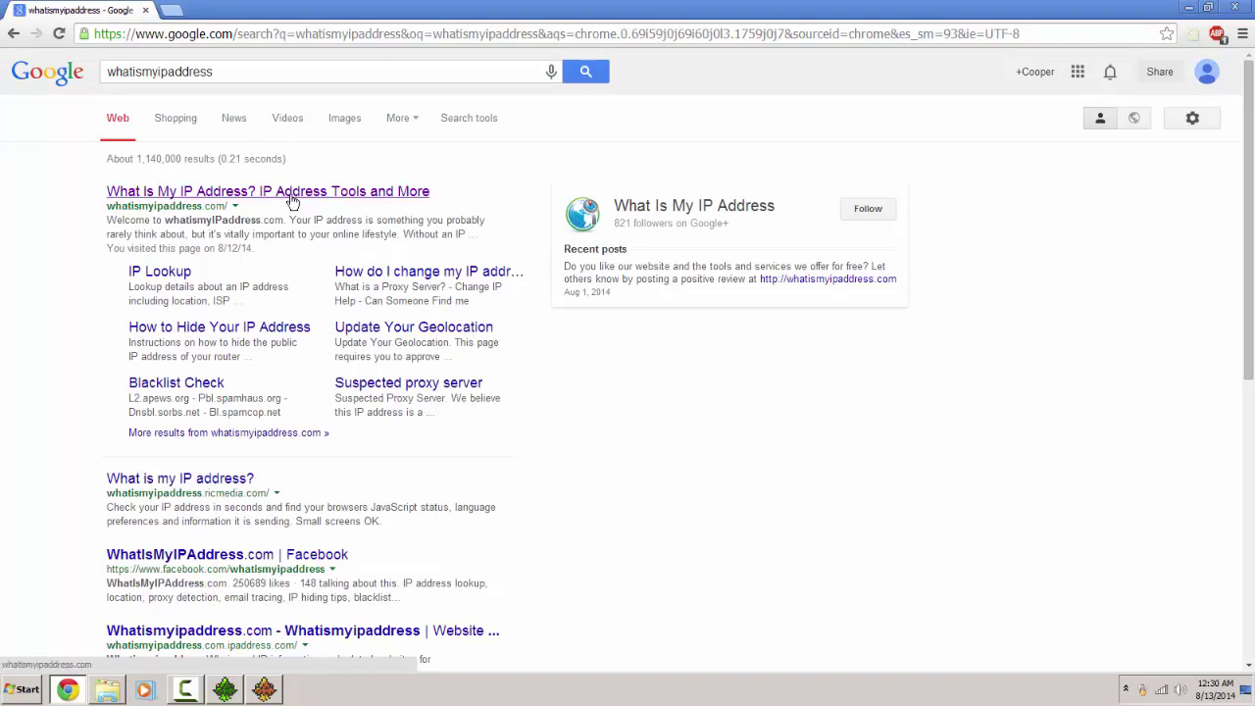
{"action": "left_click", "coordinate": [291, 192]}
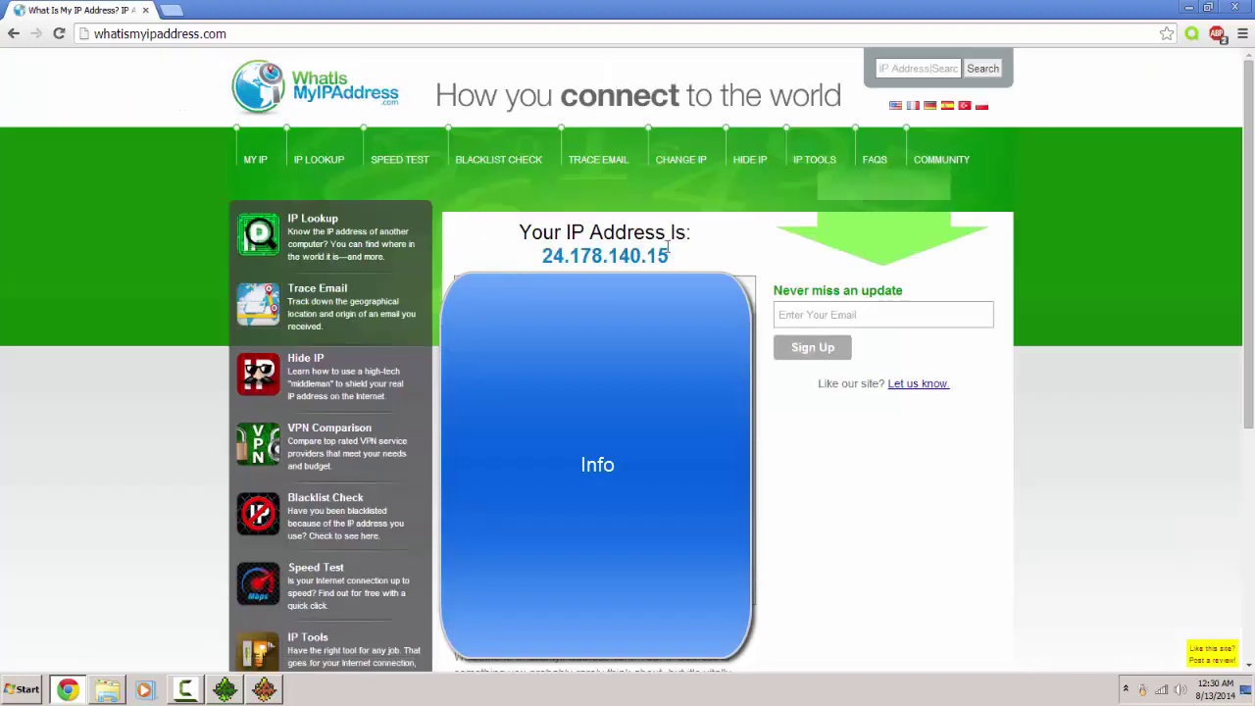
{"action": "left_click_drag", "start_coordinate": [676, 265], "coordinate": [544, 255]}
{"action": "right_click", "coordinate": [546, 254]}
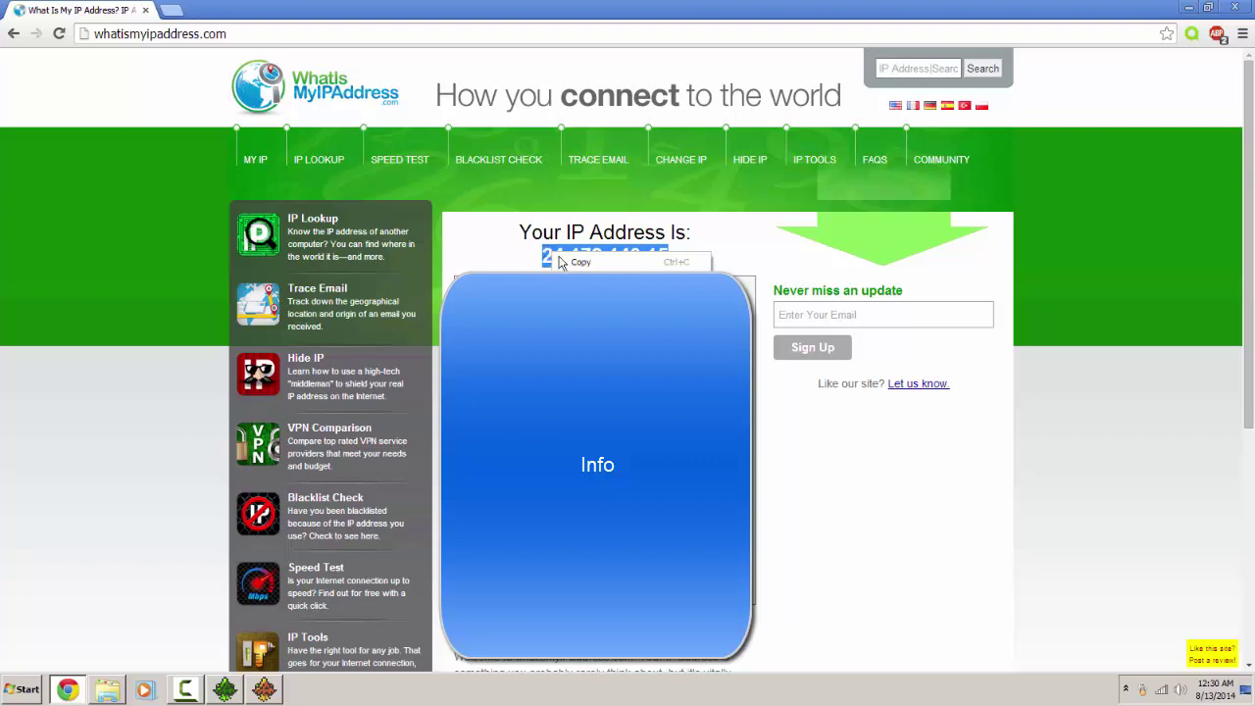
{"action": "left_click", "coordinate": [578, 261]}
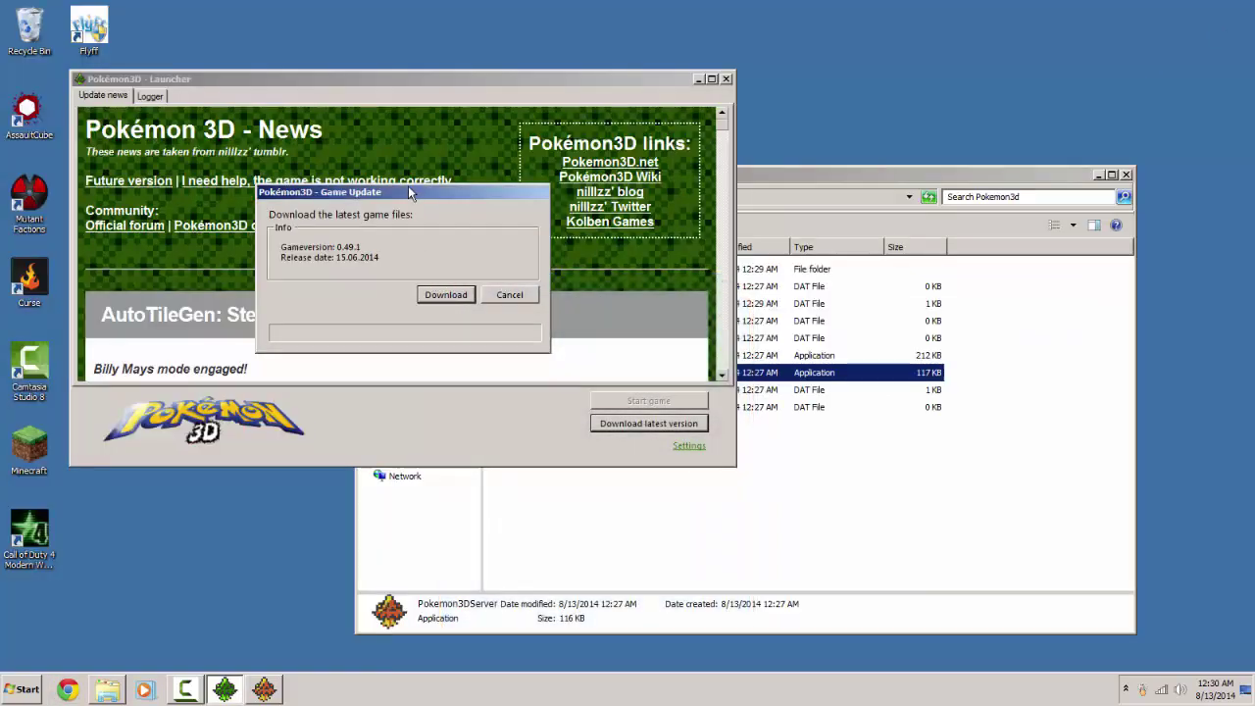
- Open the server's properties file in Notepad to check it, then close it
{"action": "left_click_drag", "start_coordinate": [407, 193], "coordinate": [397, 207]}
{"action": "left_click", "coordinate": [639, 510]}
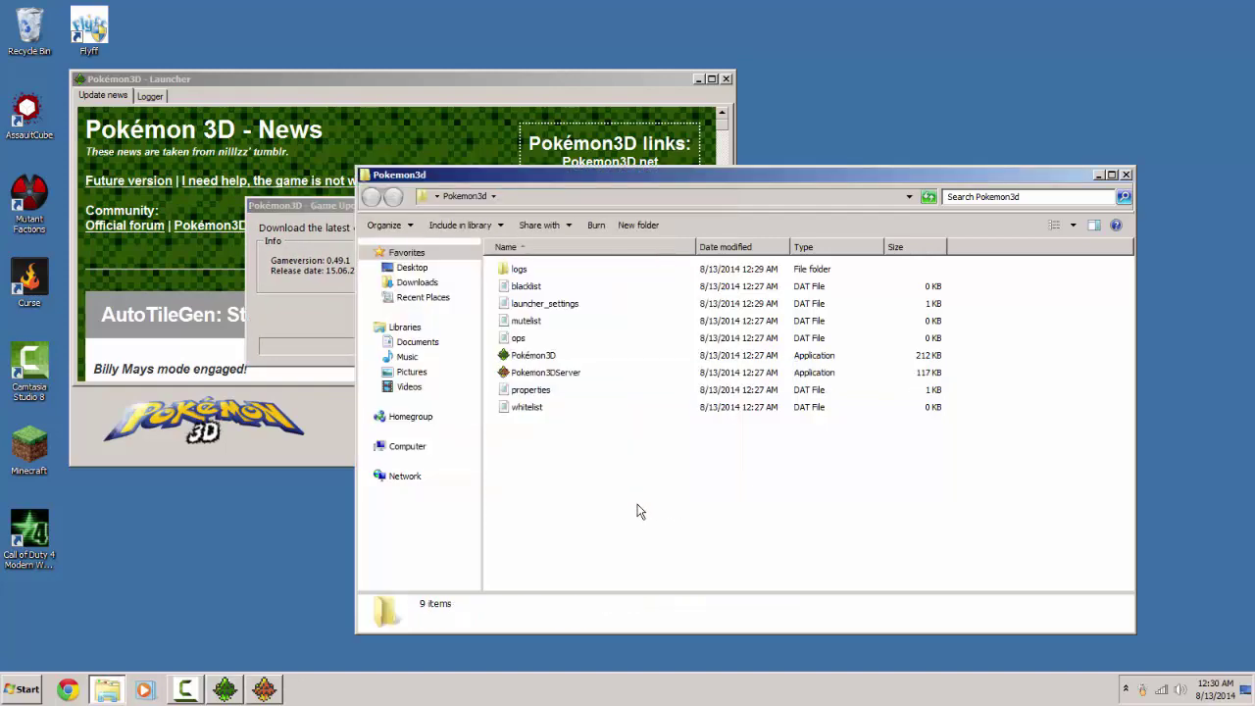
{"action": "left_click", "coordinate": [285, 259]}
{"action": "left_click", "coordinate": [745, 508]}
{"action": "left_click", "coordinate": [263, 689]}
{"action": "left_click_drag", "start_coordinate": [371, 102], "coordinate": [950, 134]}
{"action": "left_click", "coordinate": [543, 481]}
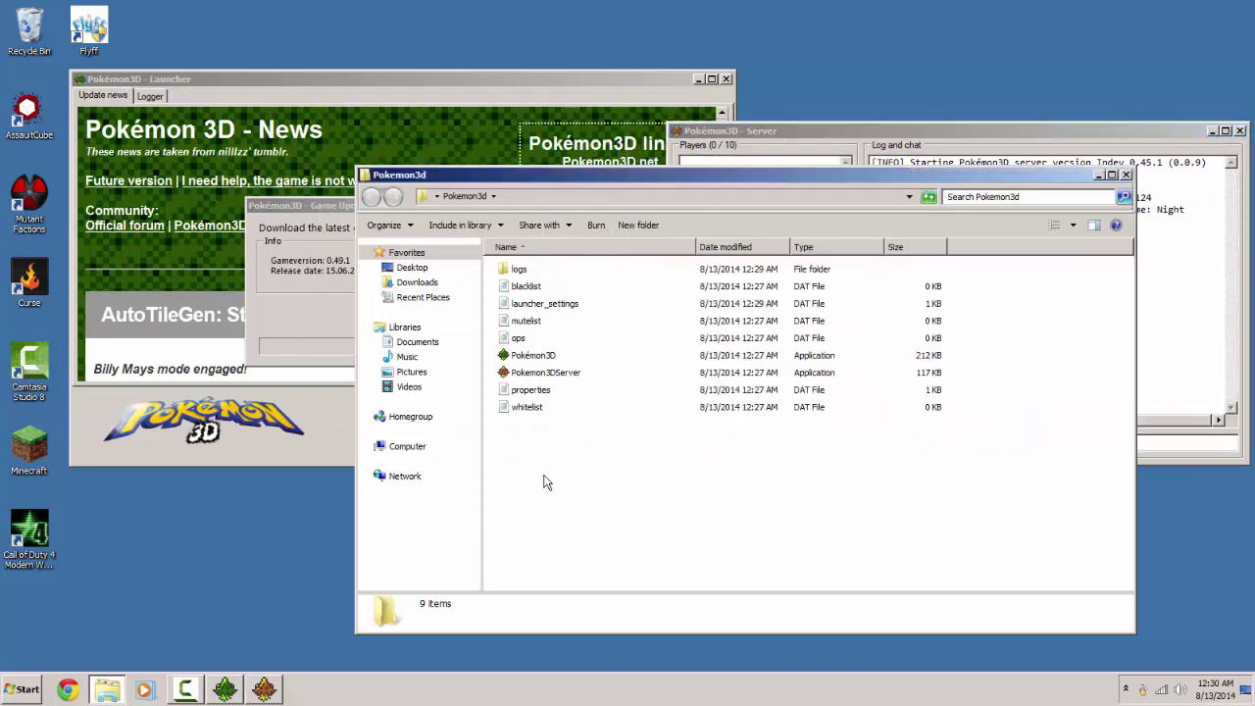
{"action": "double_click", "coordinate": [542, 392]}
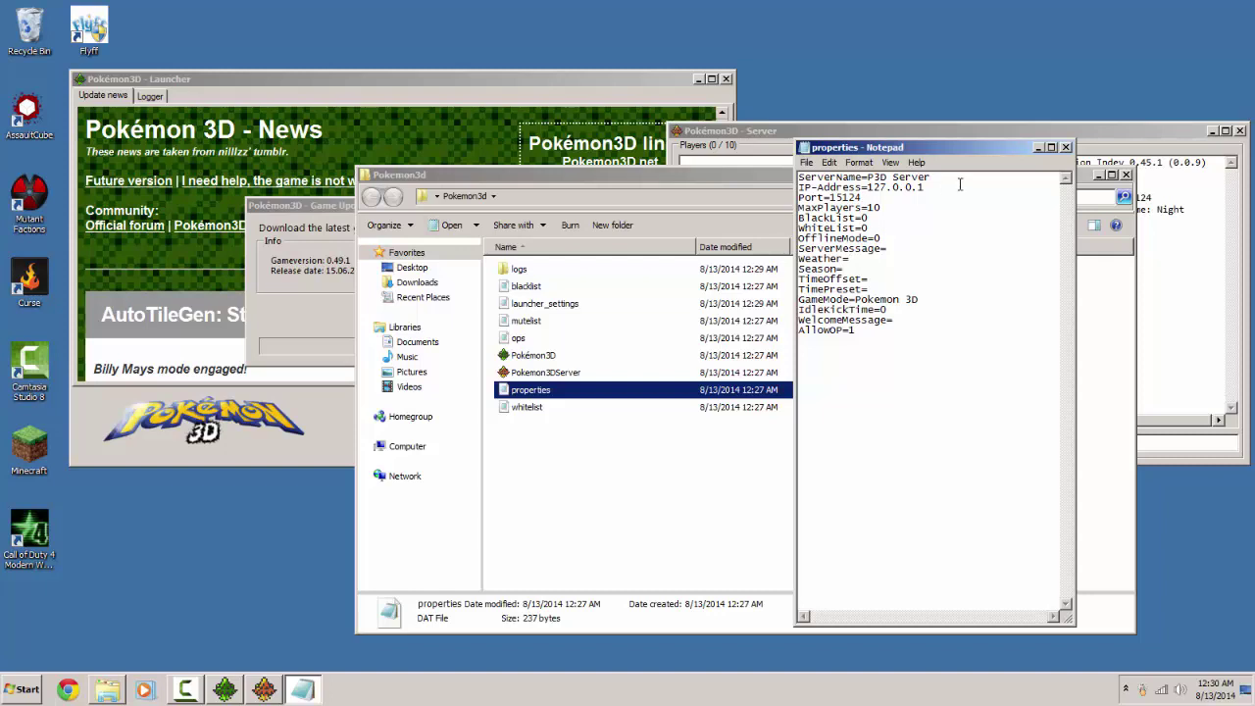
{"action": "left_click", "coordinate": [1065, 147]}
- Start downloading the 68.64 MB game update 0.49.1 and check its progress
{"action": "left_click", "coordinate": [225, 690]}
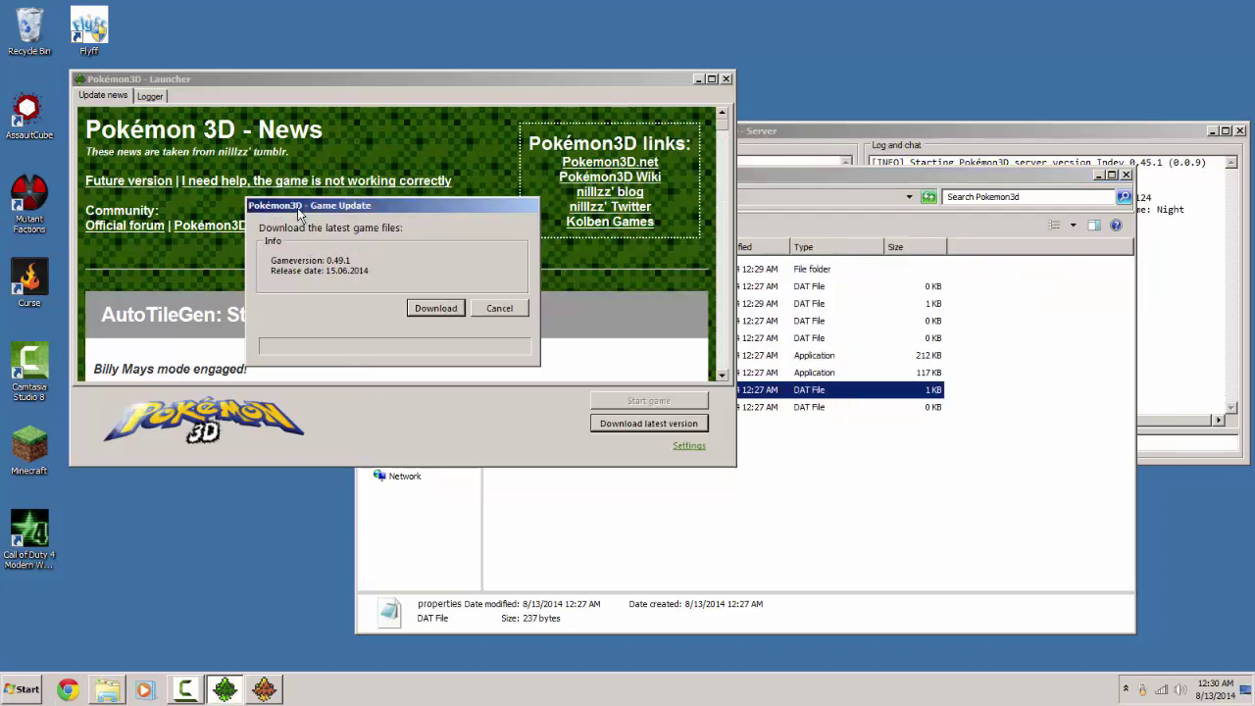
{"action": "left_click_drag", "start_coordinate": [381, 204], "coordinate": [302, 211]}
{"action": "left_click", "coordinate": [377, 314]}
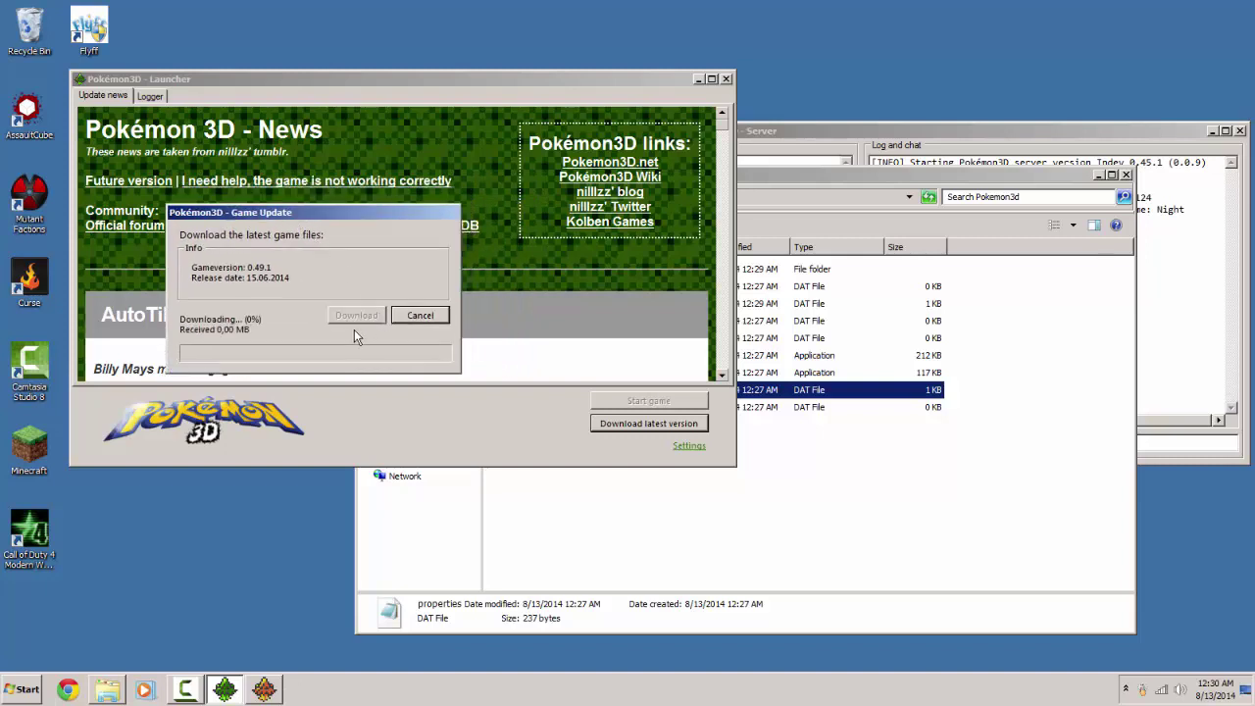
{"action": "left_click", "coordinate": [724, 531]}
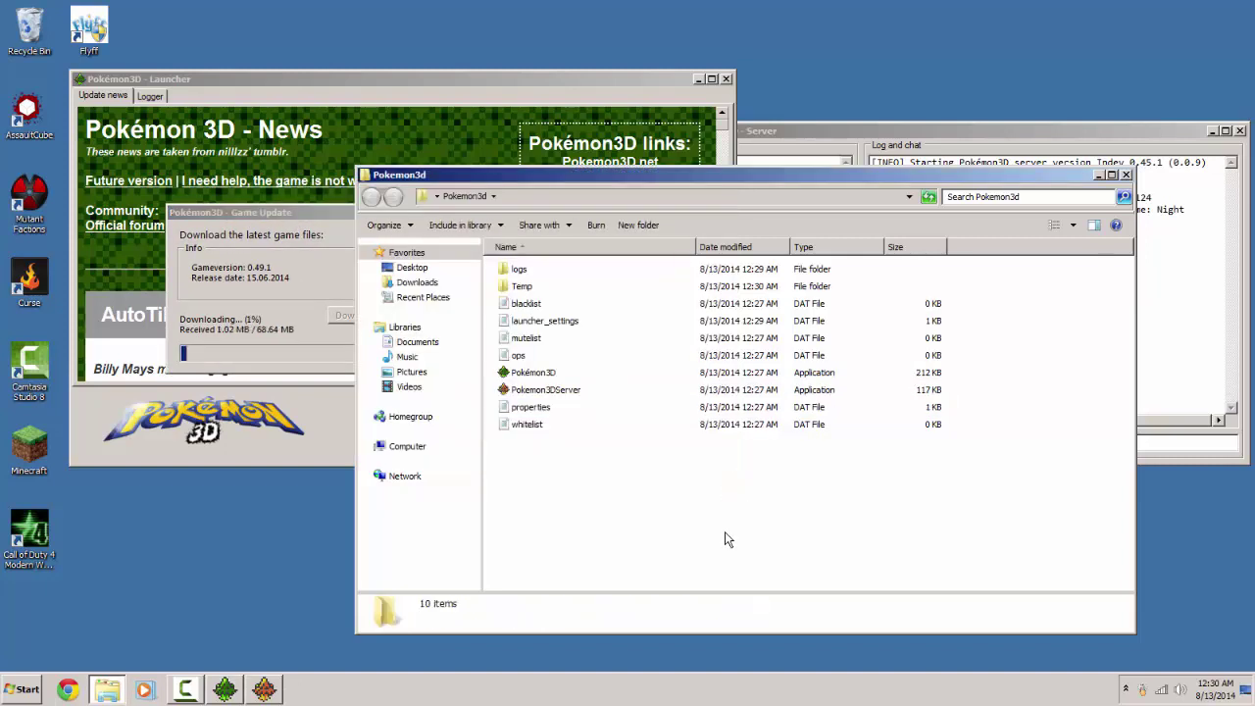
{"action": "left_click", "coordinate": [296, 221]}
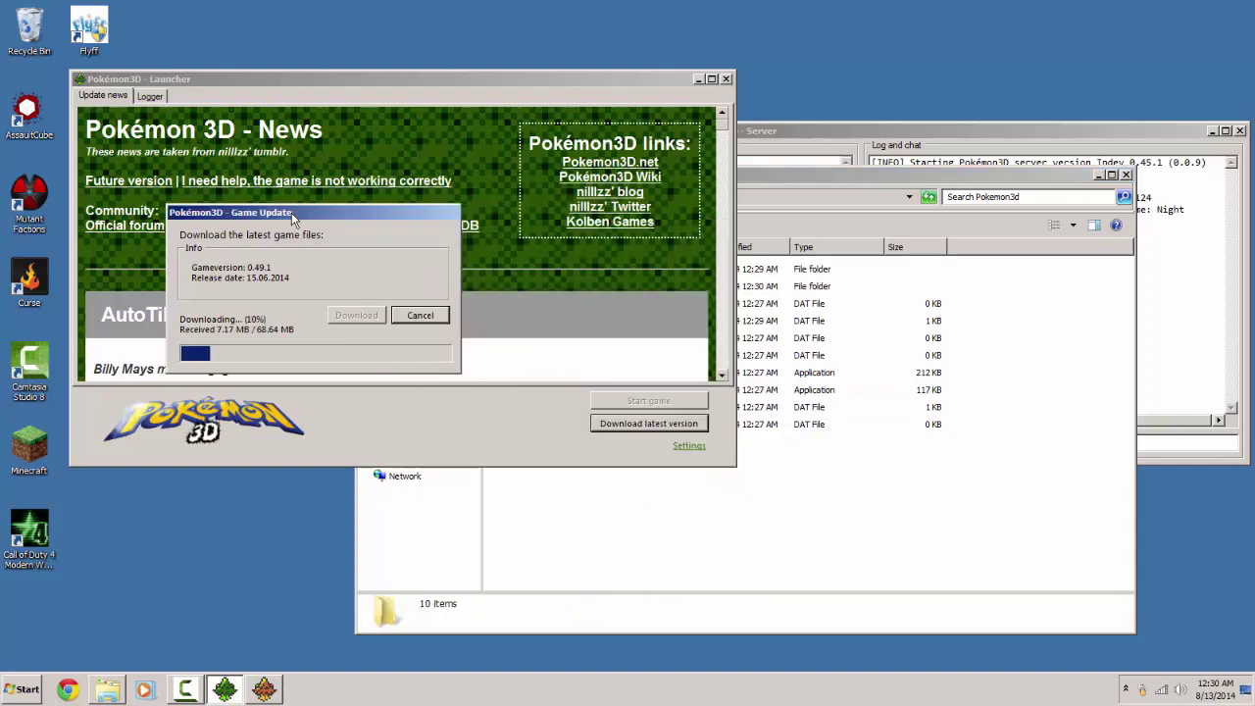
{"action": "left_click", "coordinate": [67, 689]}
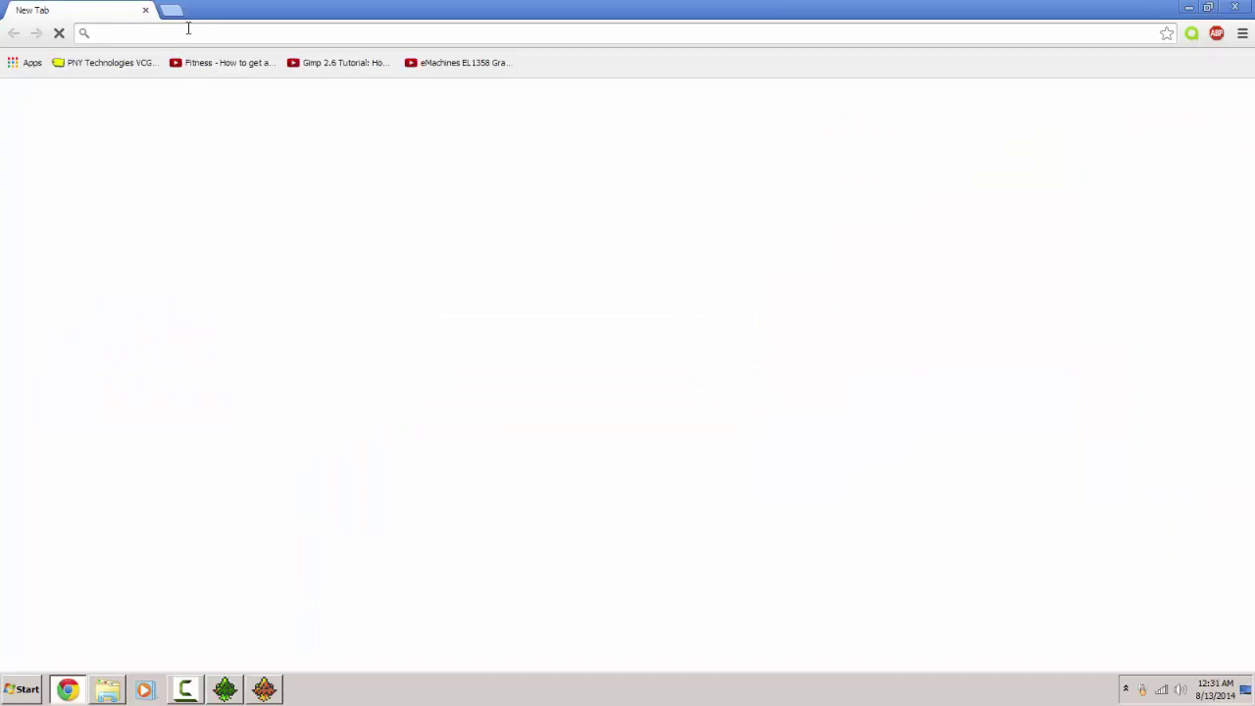
{"action": "type", "text": "gamejolt"}
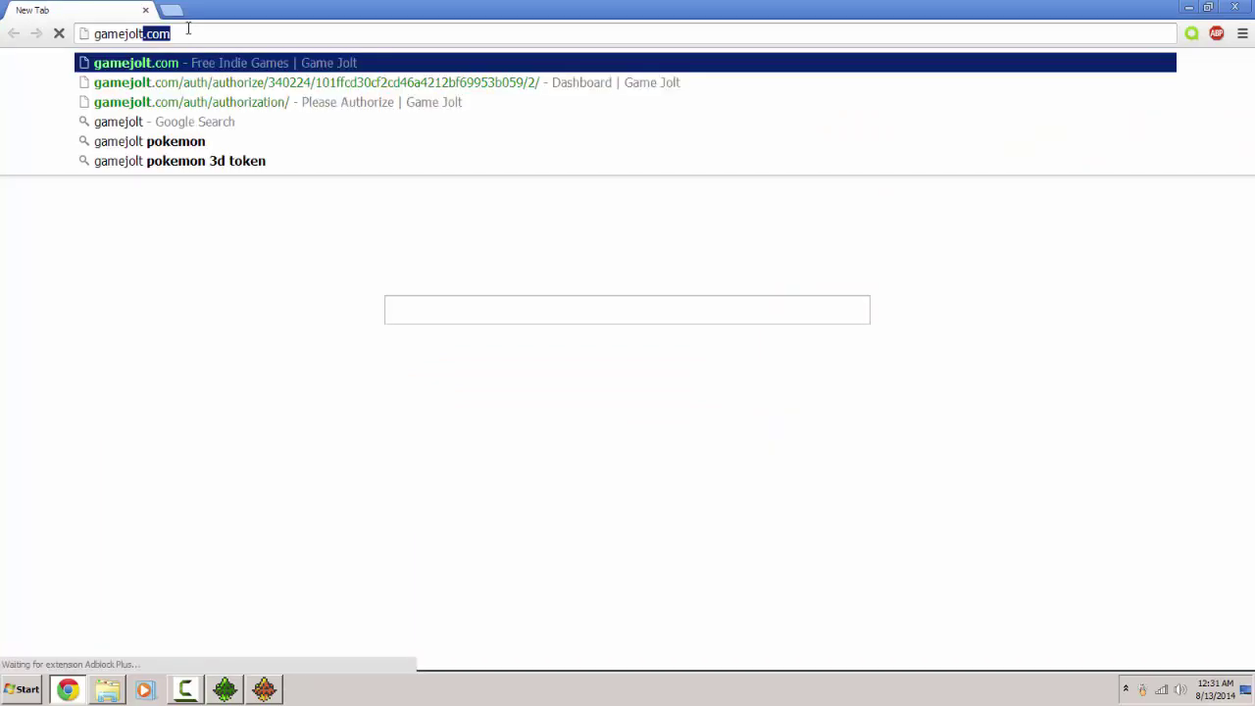
{"action": "type", "text": ".com"}
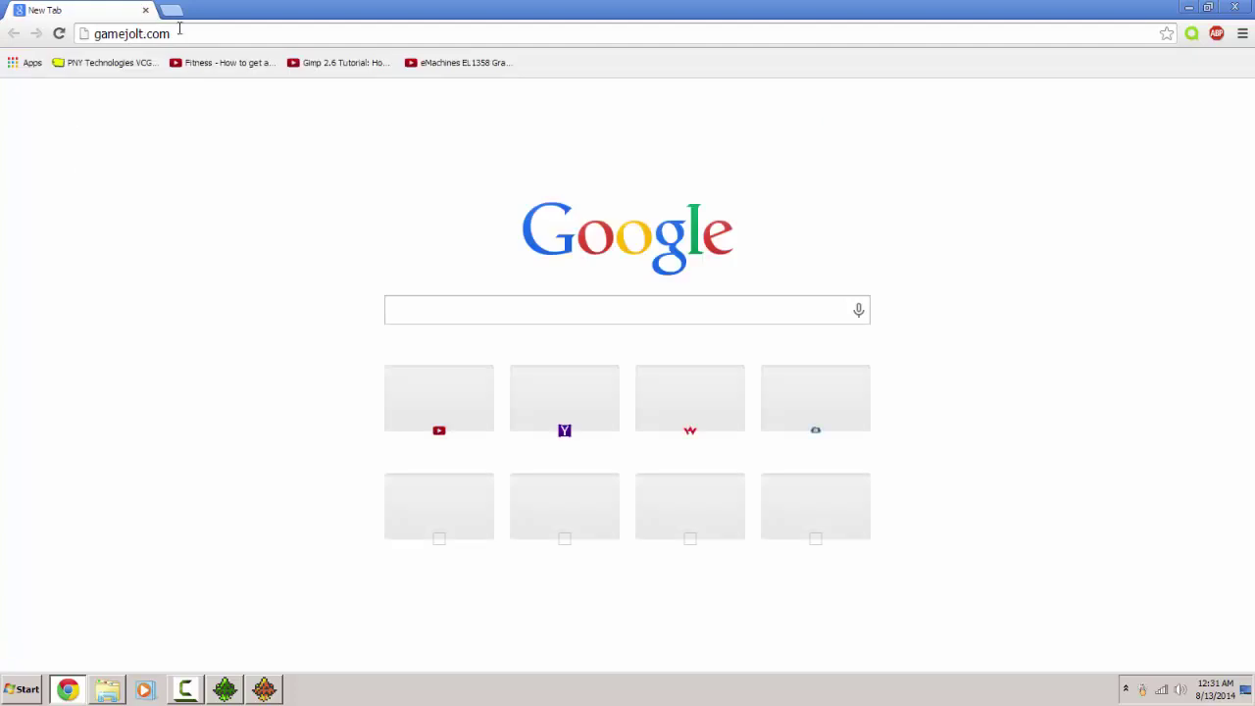
{"action": "left_click", "coordinate": [179, 30]}
{"action": "key", "text": "Return"}
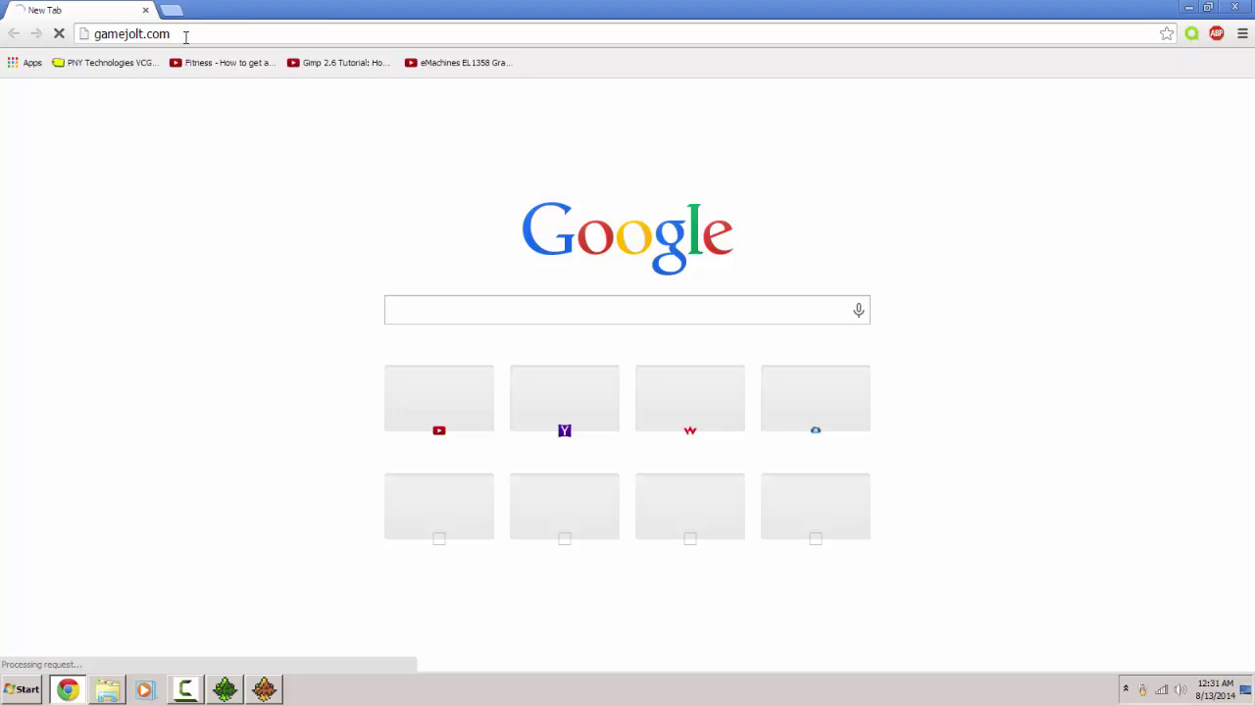
{"action": "left_click", "coordinate": [213, 37]}
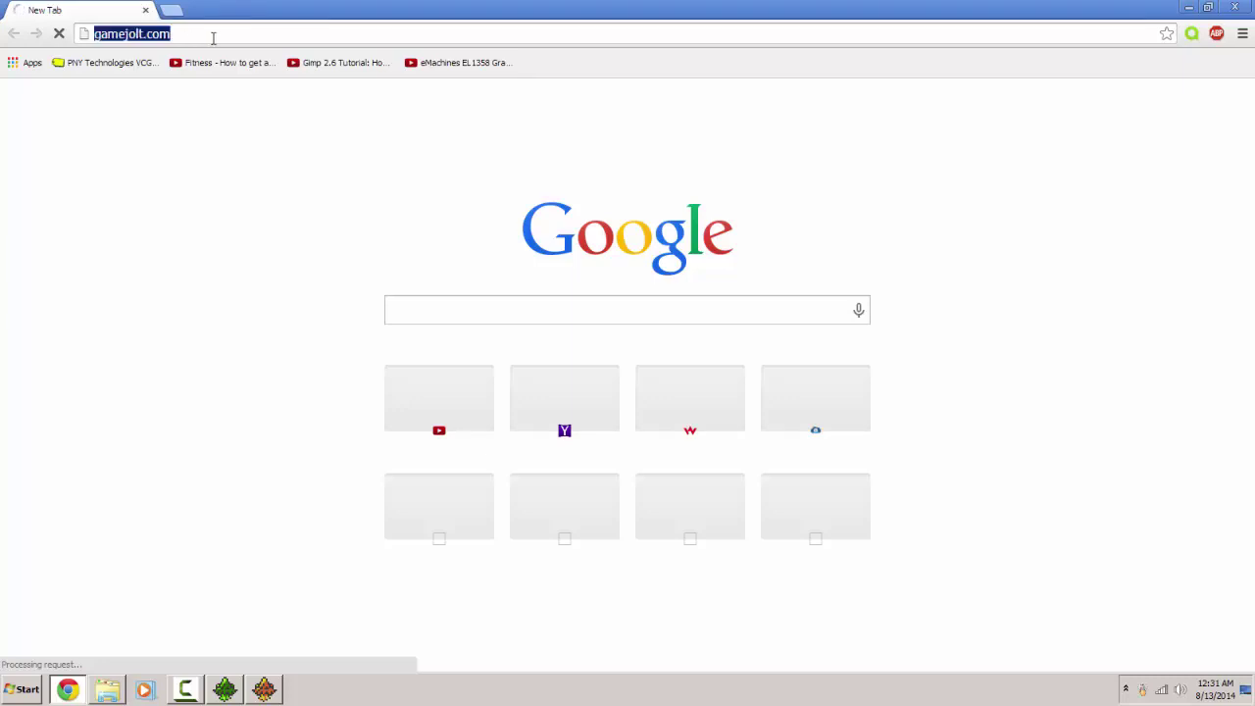
{"action": "type", "text": "www.game"}
{"action": "key", "text": "Down"}
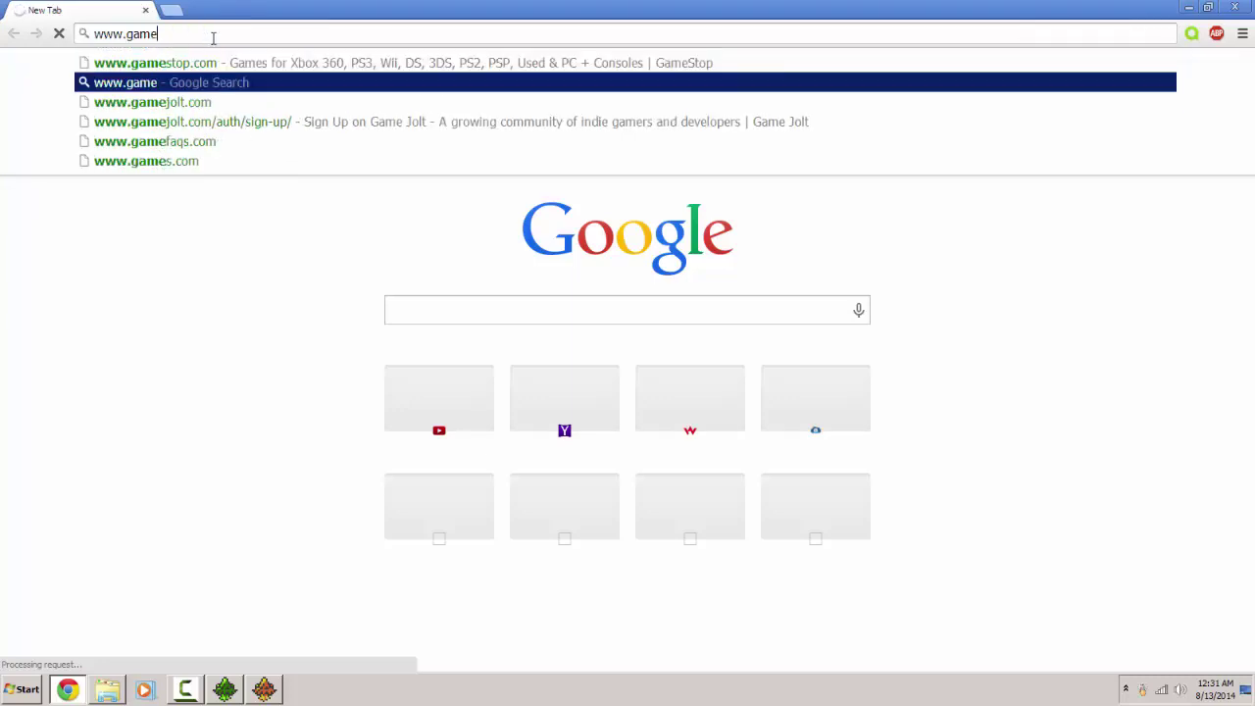
{"action": "key", "text": "Down"}
{"action": "key", "text": "Return"}
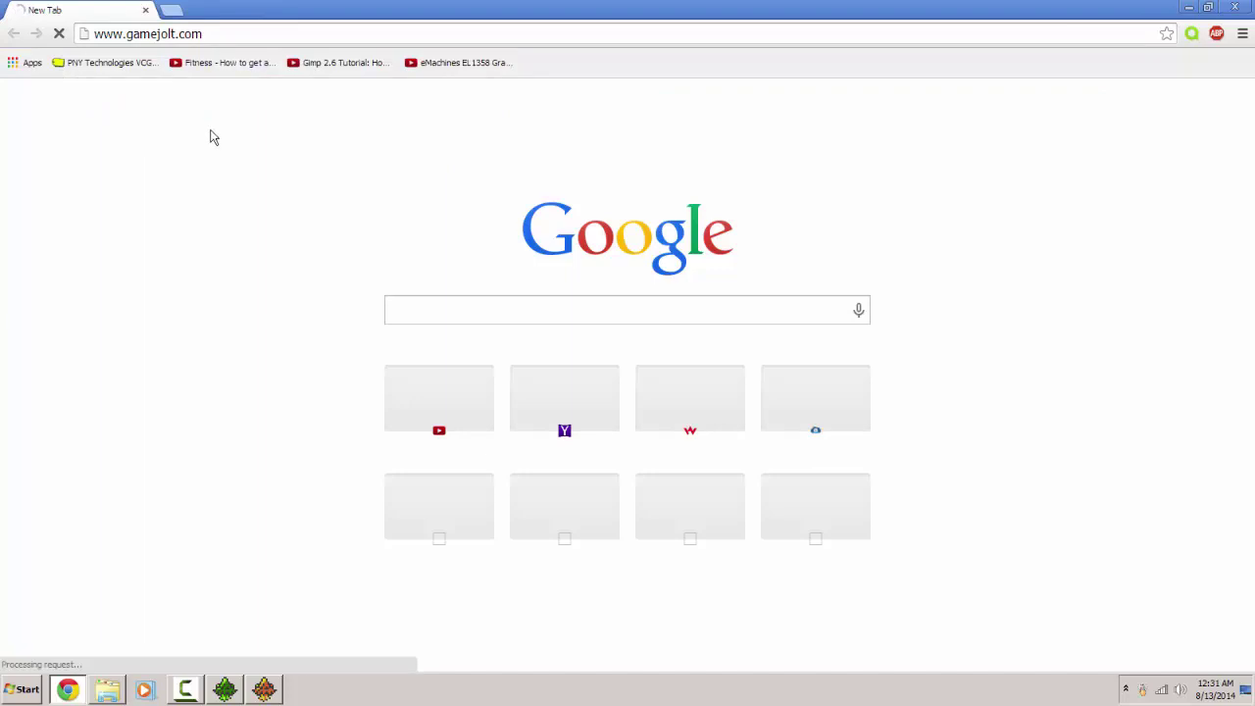
- Check the update progress, restart Chrome and search Google for 'gamejolt'
{"action": "left_click", "coordinate": [263, 690]}
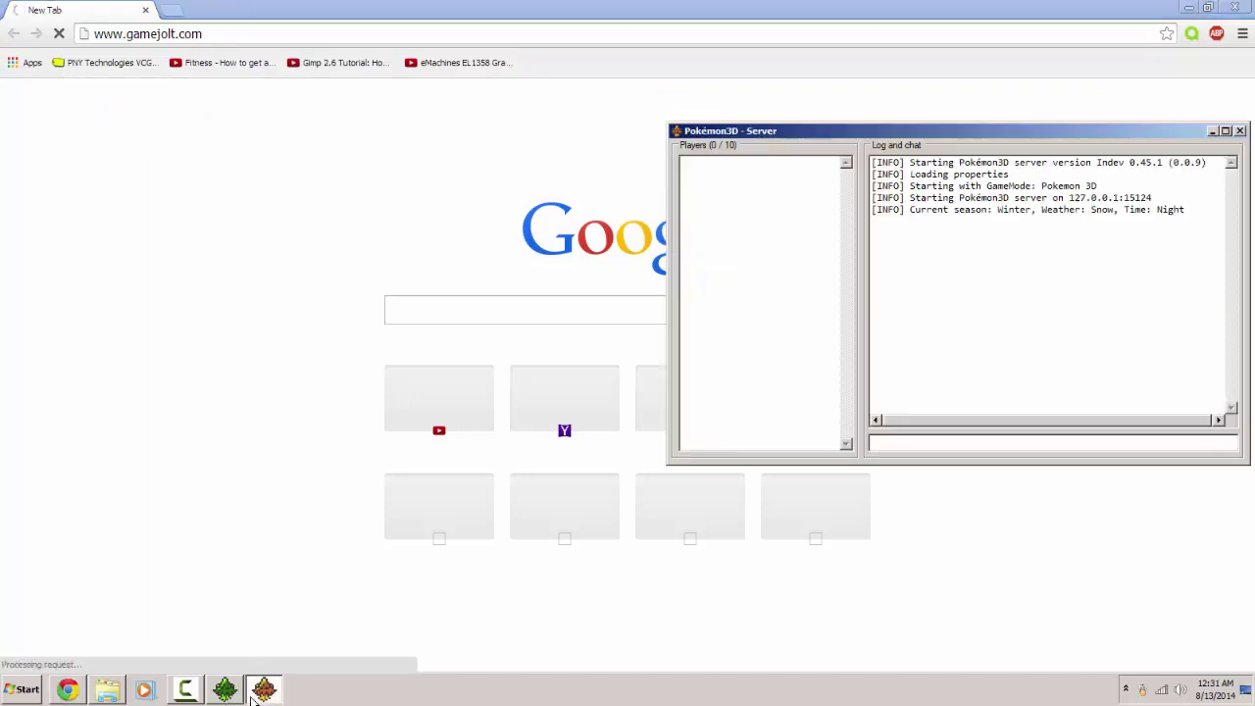
{"action": "left_click", "coordinate": [224, 690]}
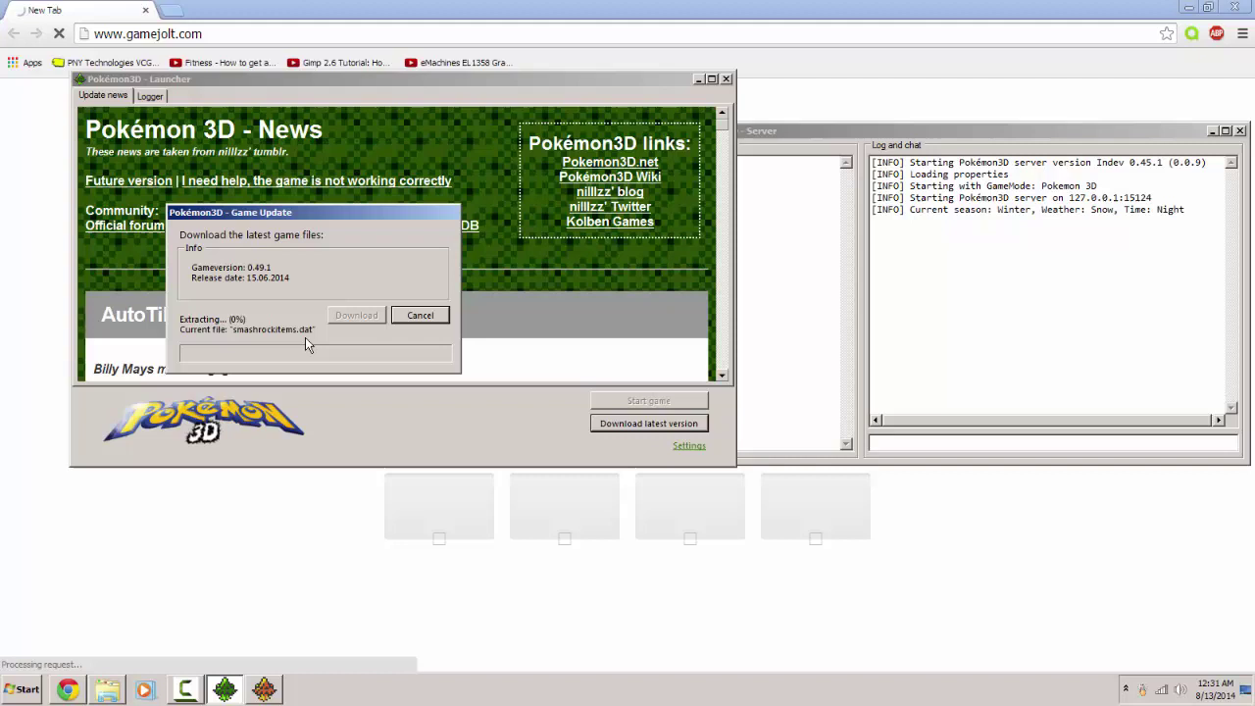
{"action": "left_click", "coordinate": [76, 10]}
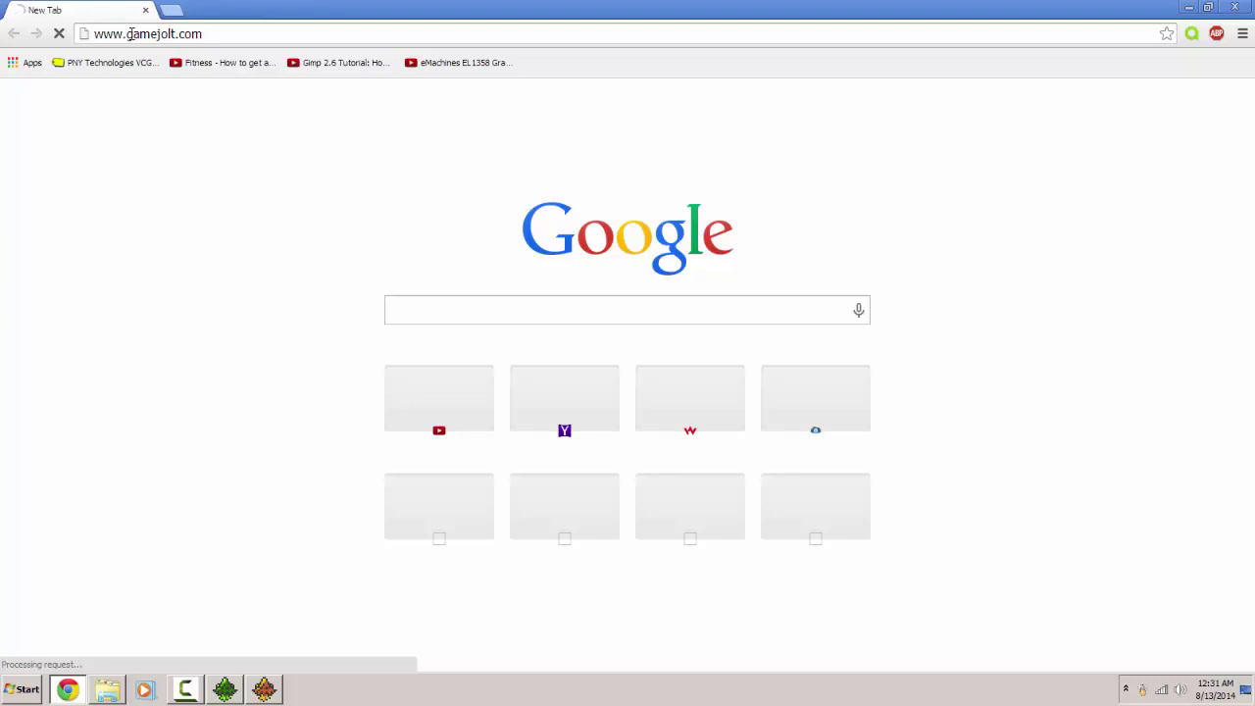
{"action": "left_click", "coordinate": [206, 33]}
{"action": "left_click", "coordinate": [1240, 7]}
{"action": "left_click_drag", "start_coordinate": [204, 539], "coordinate": [273, 579]}
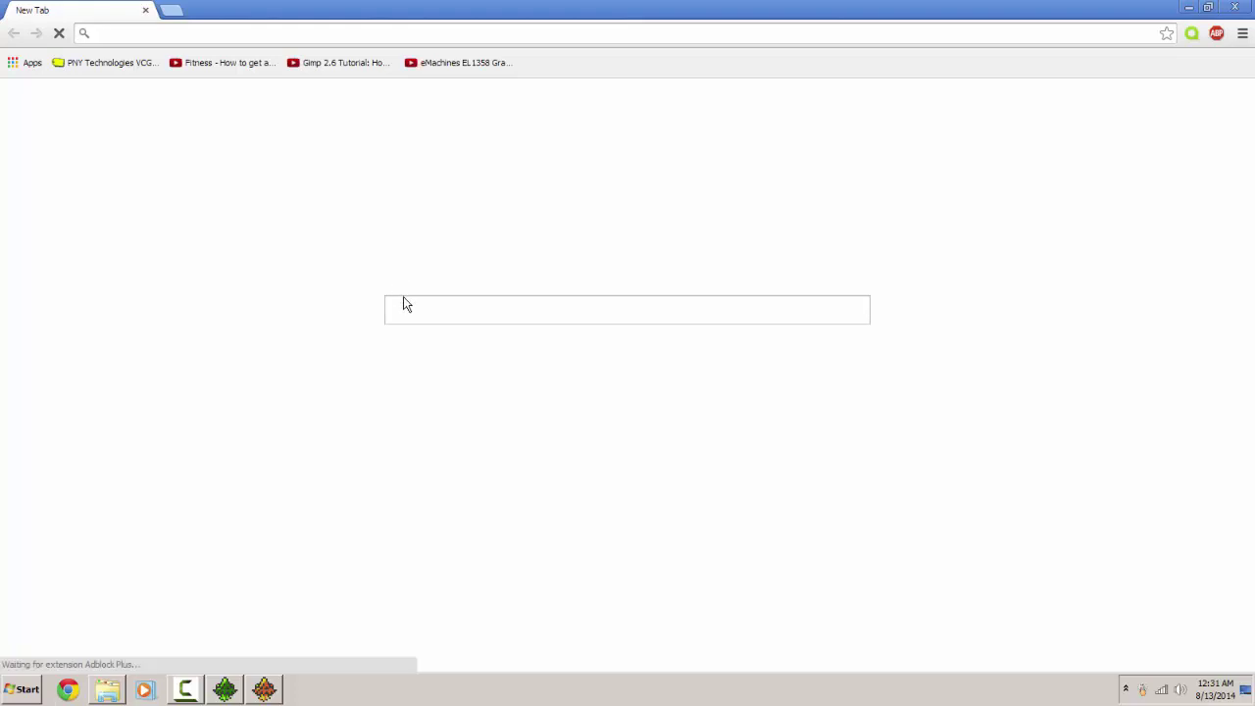
{"action": "left_click", "coordinate": [407, 307]}
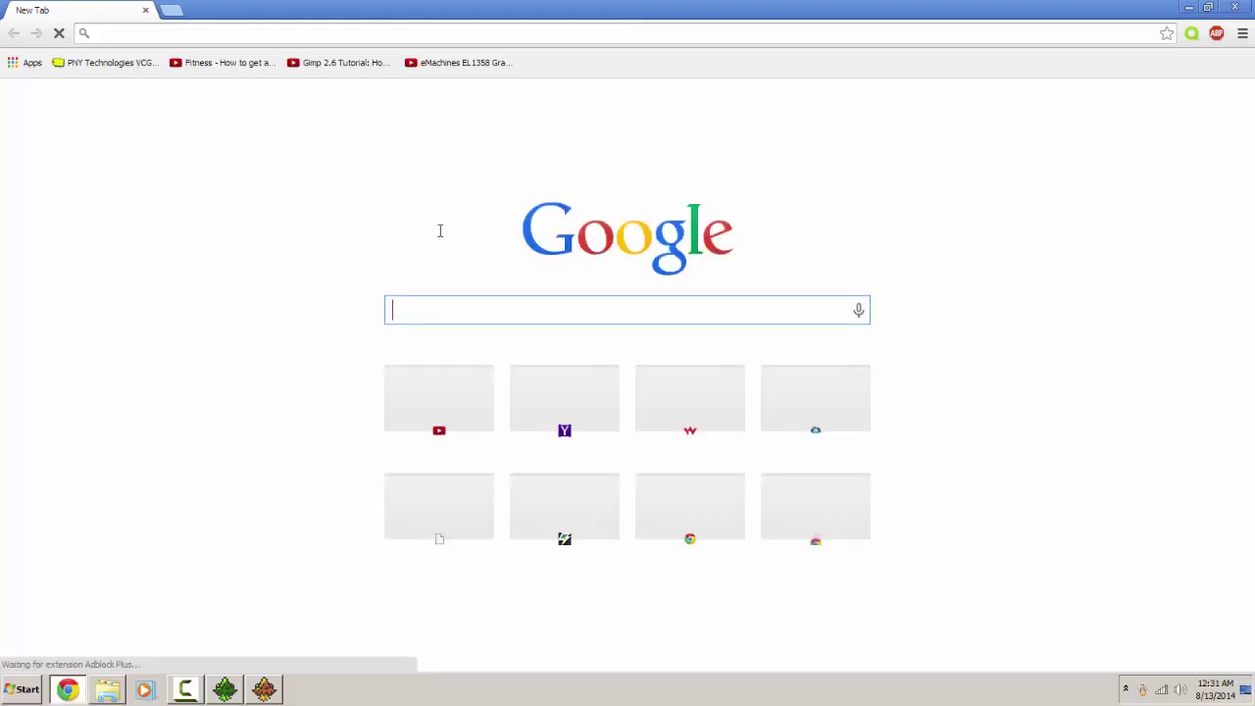
{"action": "type", "text": "gamejolt"}
{"action": "key", "text": "Return"}
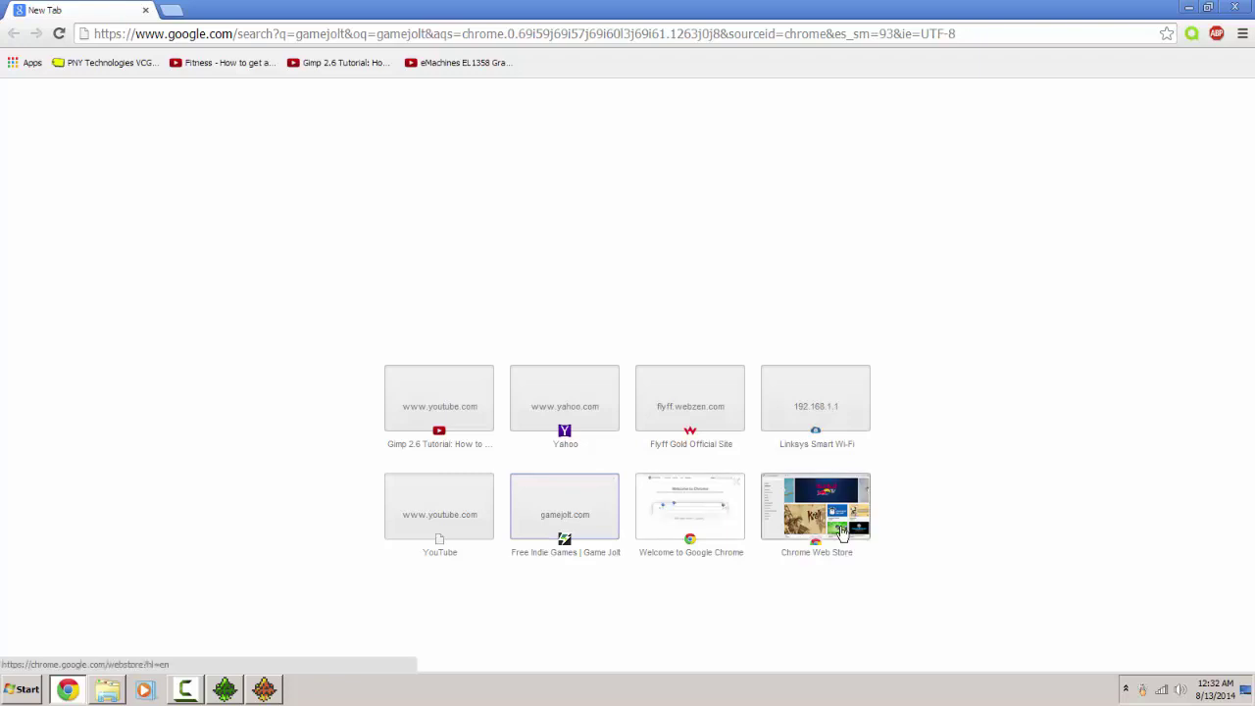
- Close Chrome, reposition the server and update progress windows during extraction, then reopen Chrome
{"action": "left_click", "coordinate": [1237, 8]}
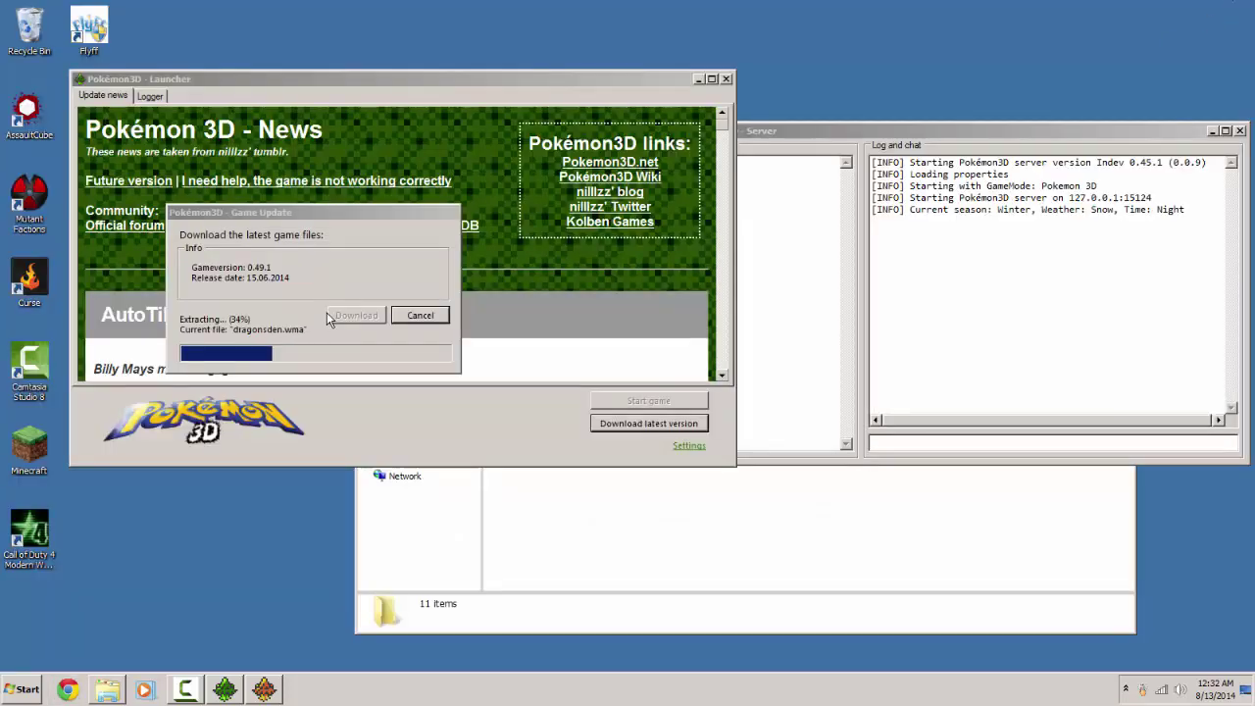
{"action": "left_click_drag", "start_coordinate": [298, 214], "coordinate": [319, 215]}
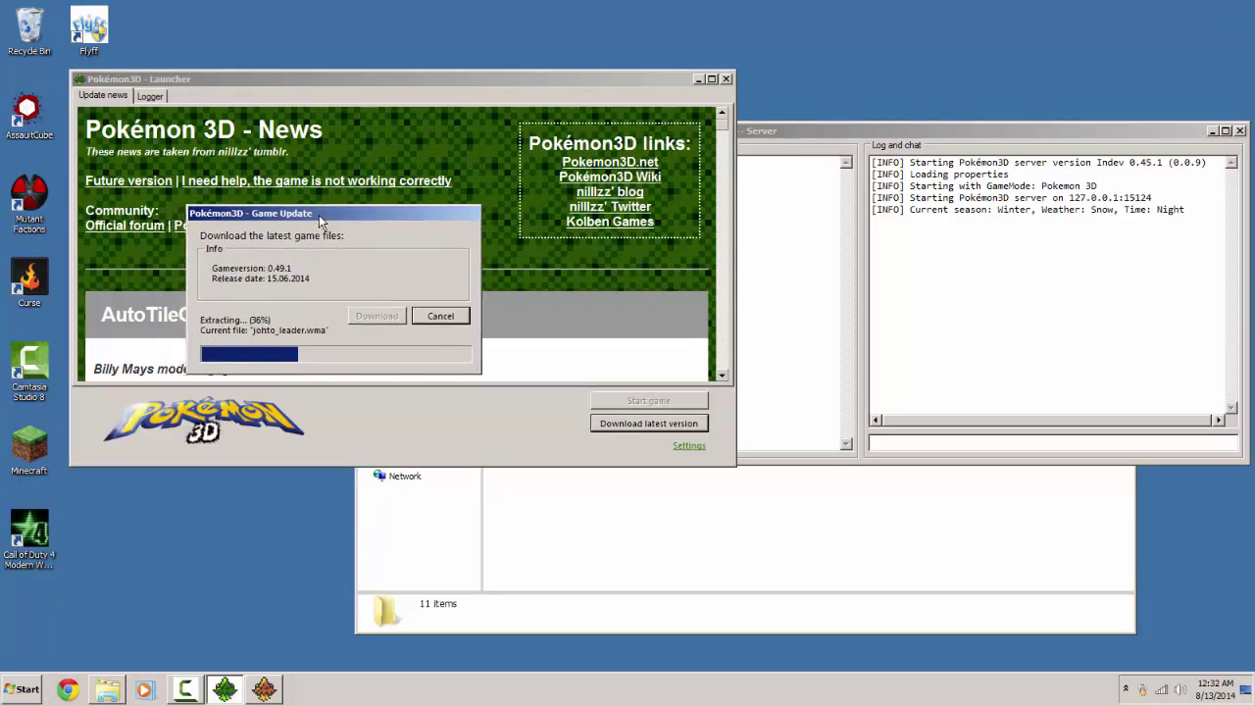
{"action": "left_click", "coordinate": [162, 556]}
{"action": "left_click", "coordinate": [995, 337]}
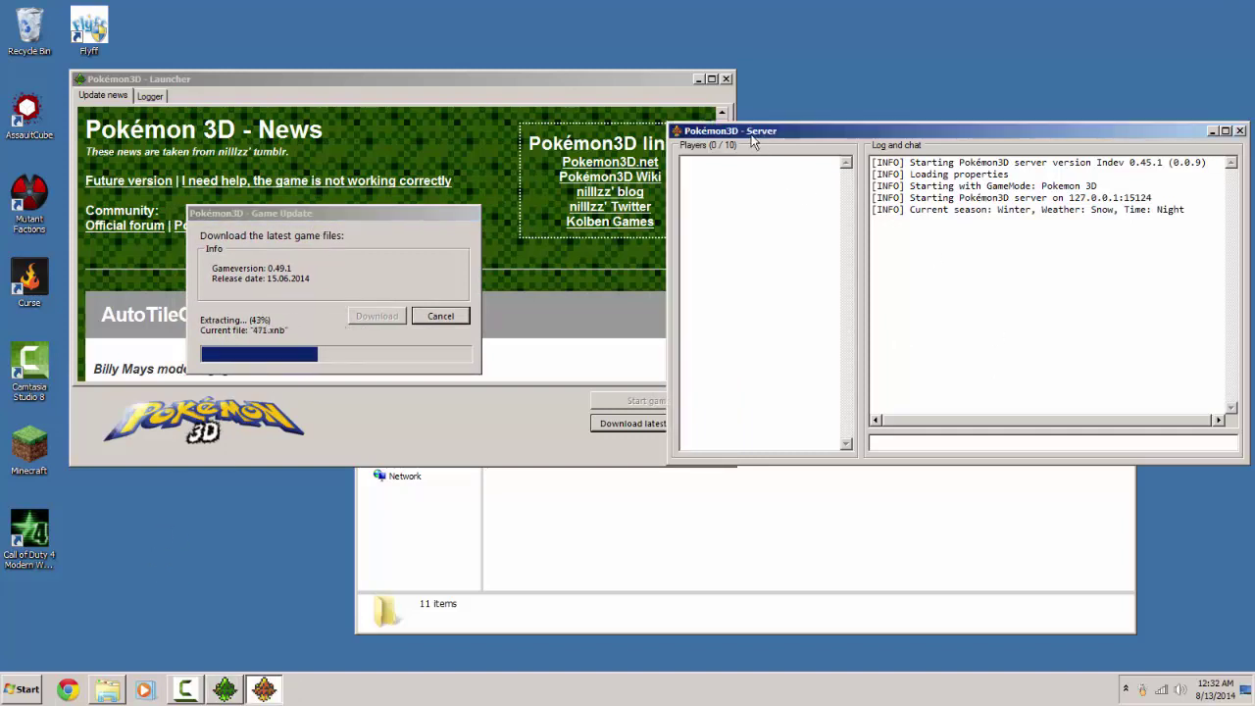
{"action": "left_click_drag", "start_coordinate": [753, 132], "coordinate": [708, 208]}
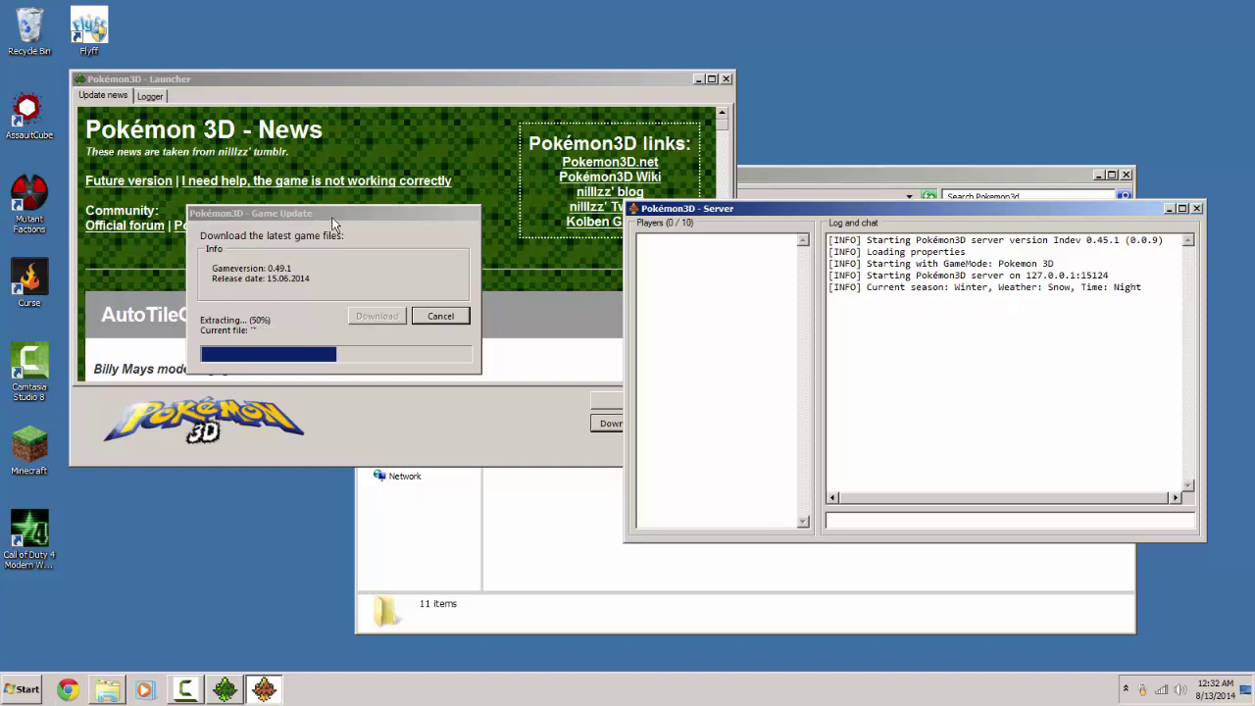
{"action": "left_click_drag", "start_coordinate": [344, 220], "coordinate": [462, 179]}
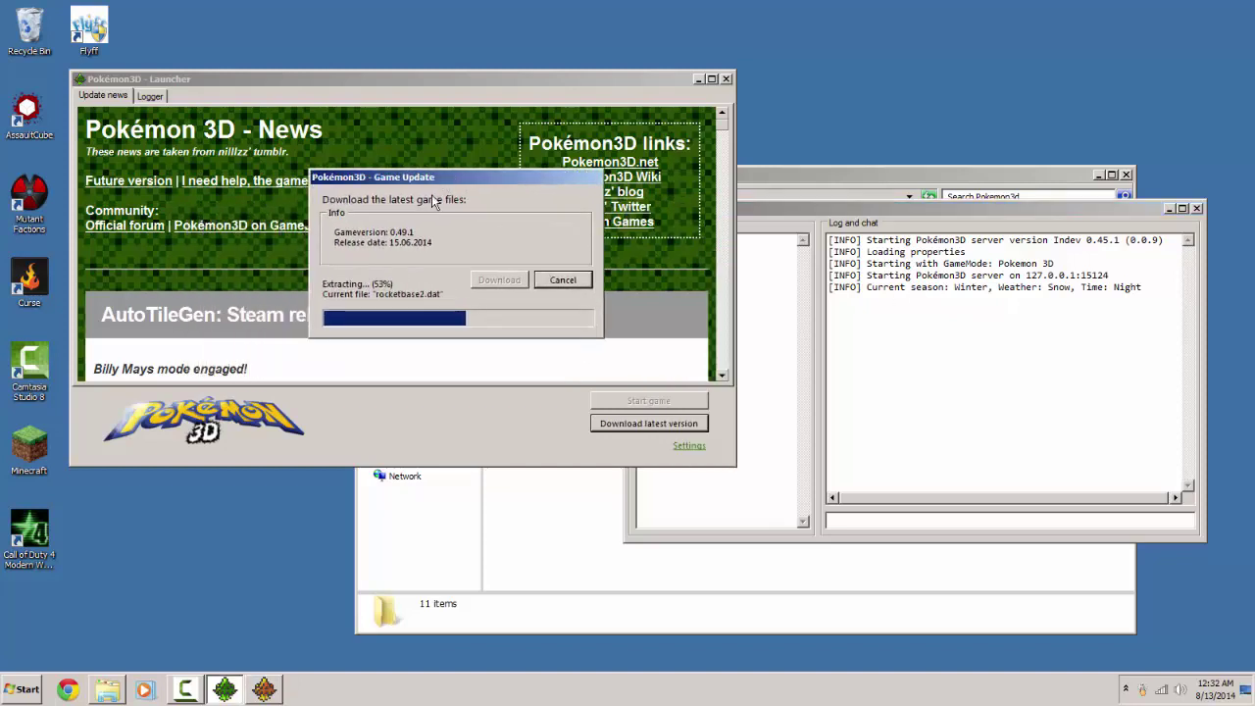
{"action": "left_click", "coordinate": [132, 618]}
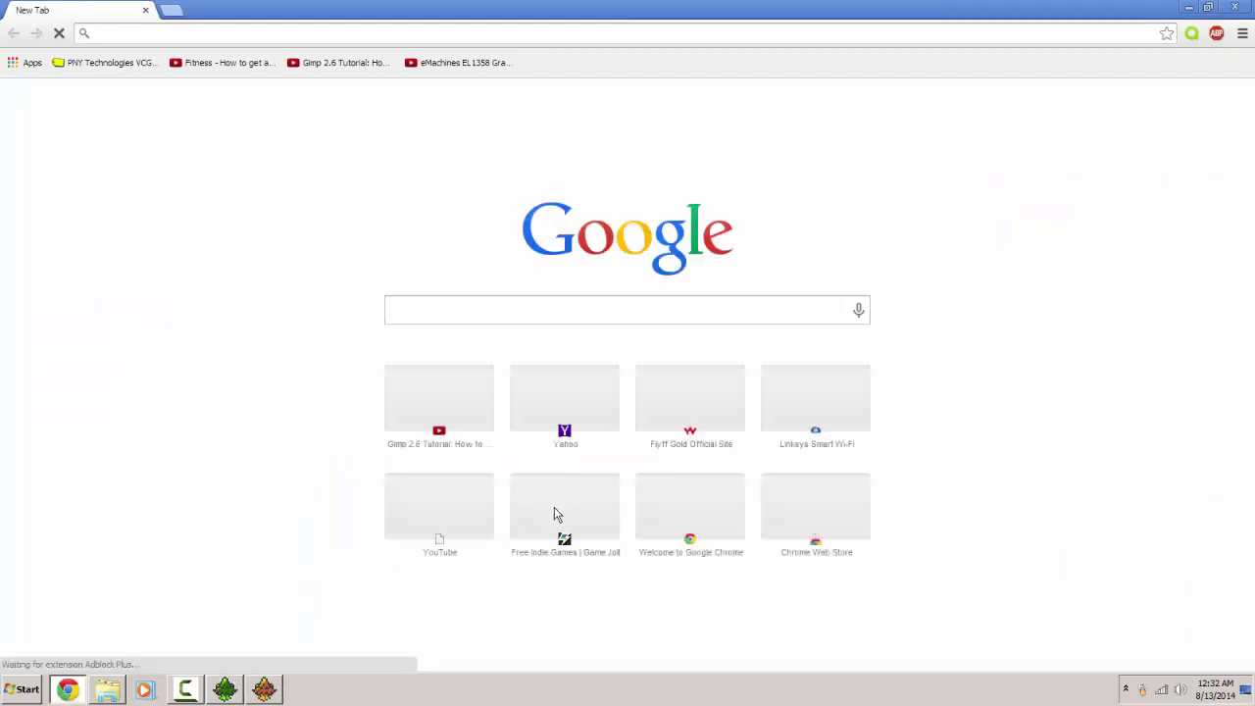
- Open the Game Jolt thumbnail and reload gamejolt.com from the address bar
{"action": "left_click", "coordinate": [553, 517]}
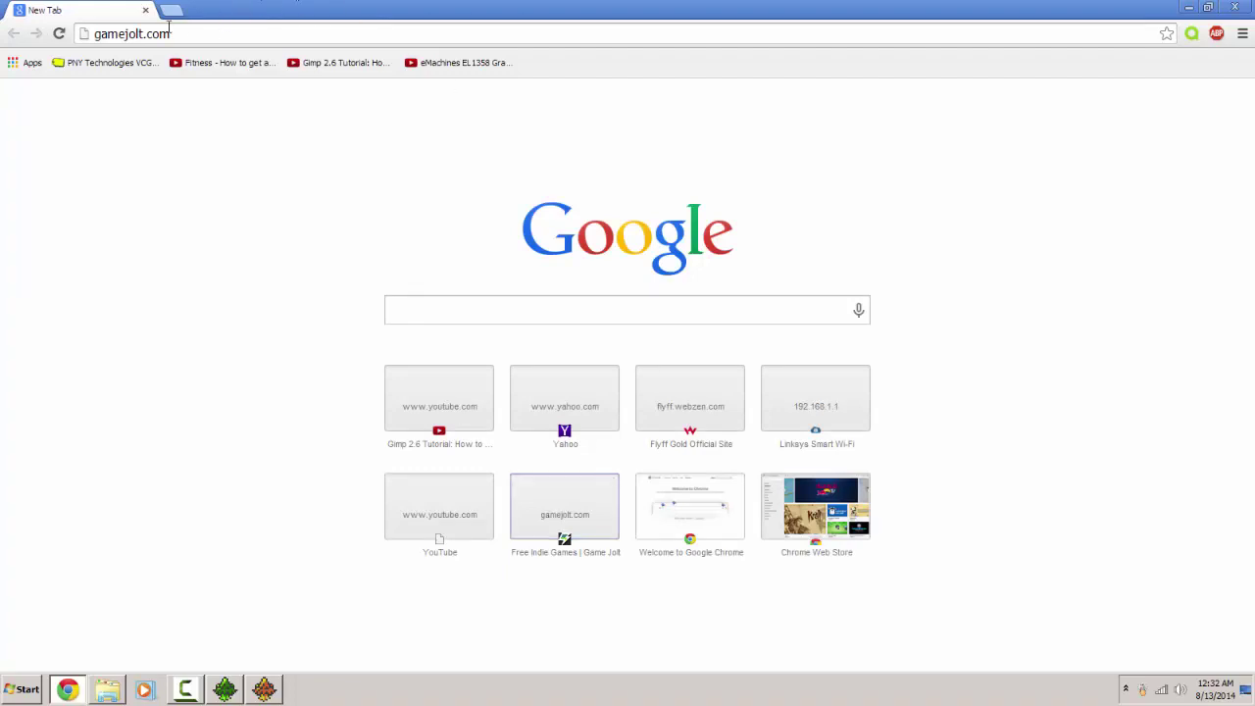
{"action": "left_click", "coordinate": [179, 30]}
{"action": "left_click", "coordinate": [179, 31]}
{"action": "key", "text": "Return"}
- Return to the launcher and dismiss the 0.49.1 update-successful notice
{"action": "left_click", "coordinate": [227, 692]}
{"action": "left_click", "coordinate": [265, 693]}
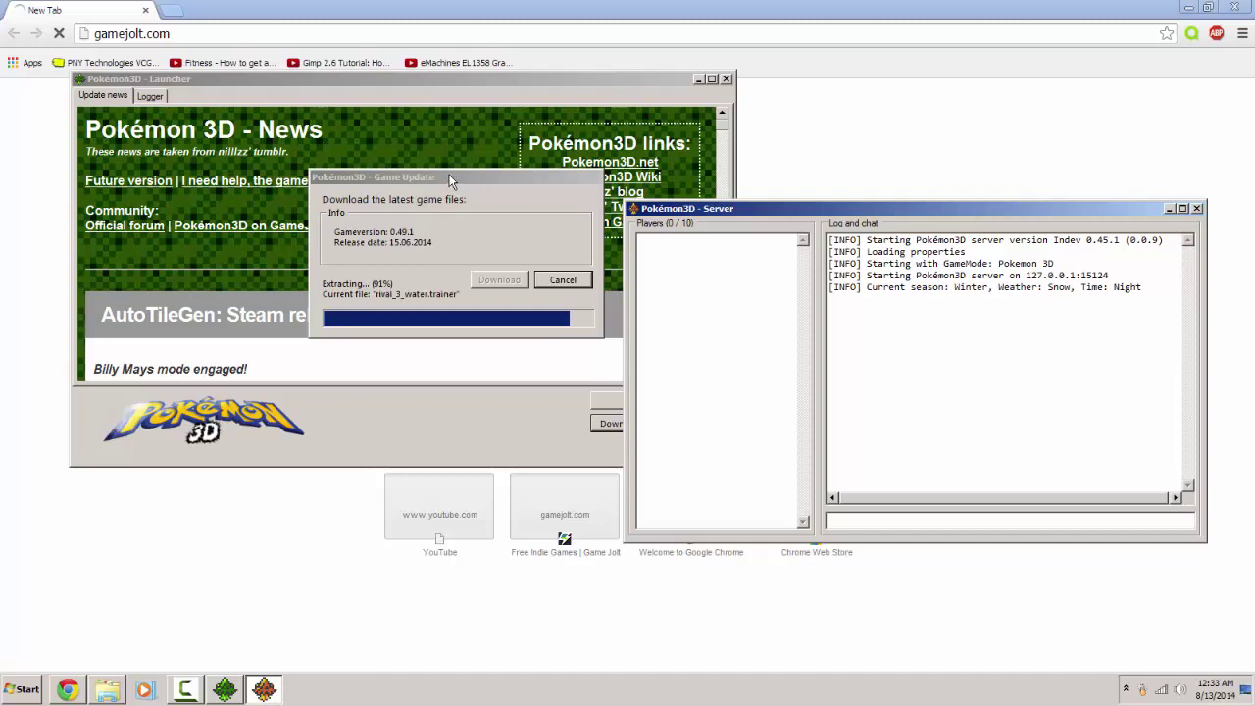
{"action": "left_click_drag", "start_coordinate": [450, 183], "coordinate": [412, 183]}
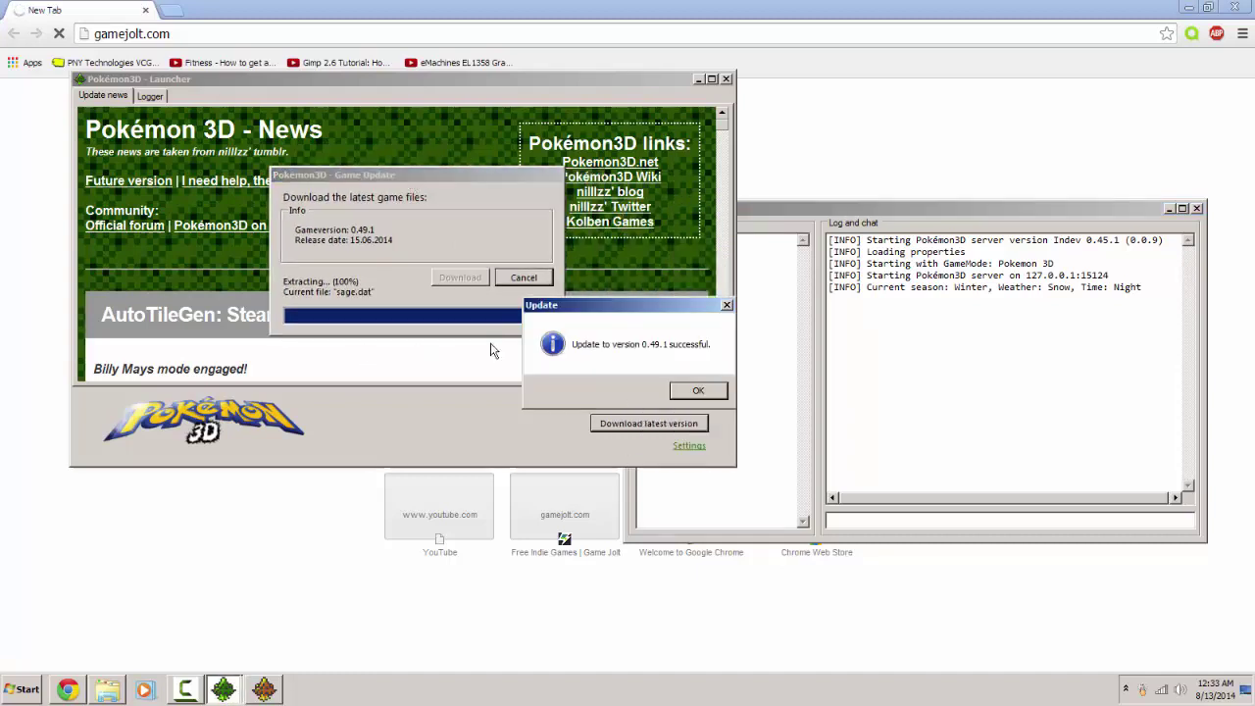
{"action": "left_click", "coordinate": [698, 389]}
- Start the updated Pokémon 3D game from the launcher and return to the Game Jolt page
{"action": "left_click", "coordinate": [621, 402]}
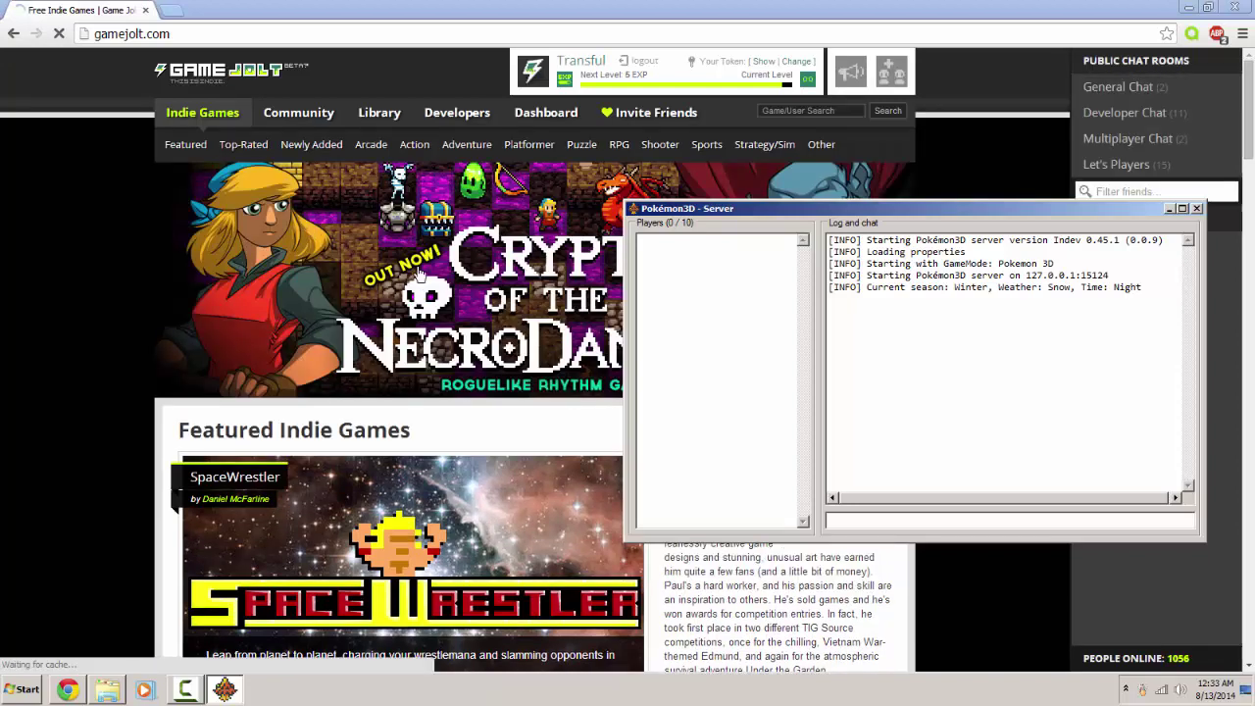
{"action": "left_click", "coordinate": [574, 108]}
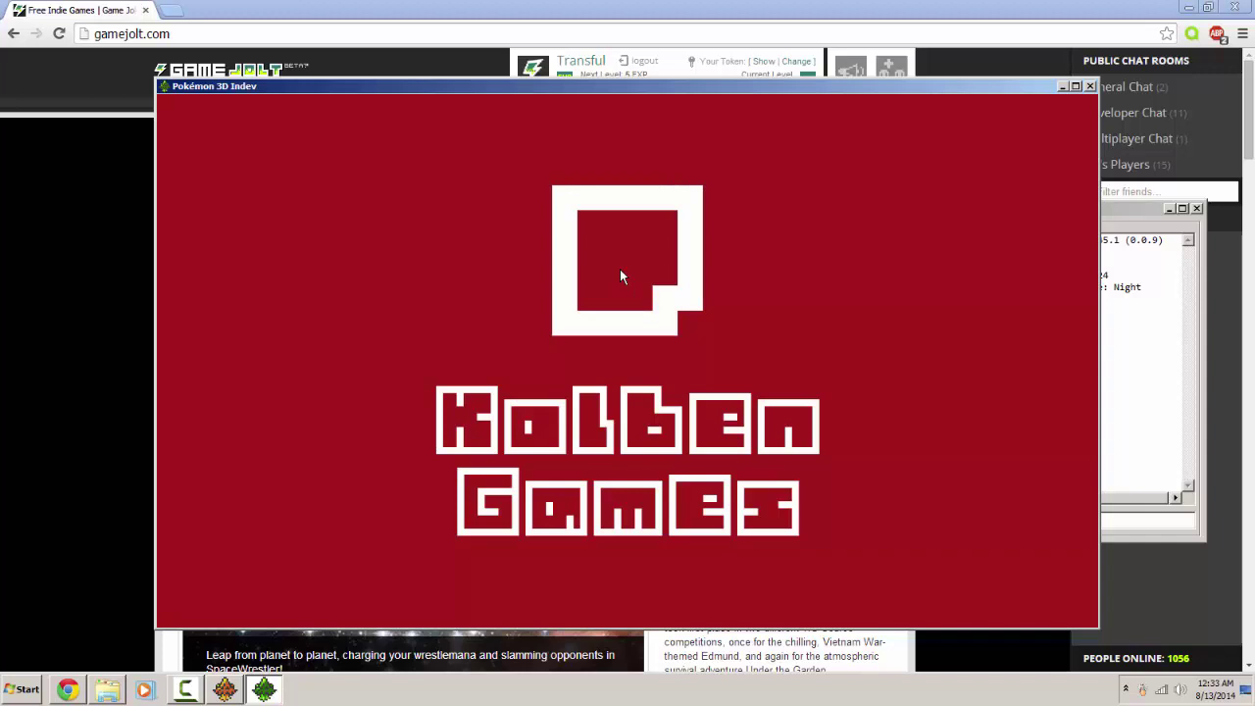
- Reveal the Game Jolt account token, then bring the game window back to front
{"action": "left_click", "coordinate": [764, 62]}
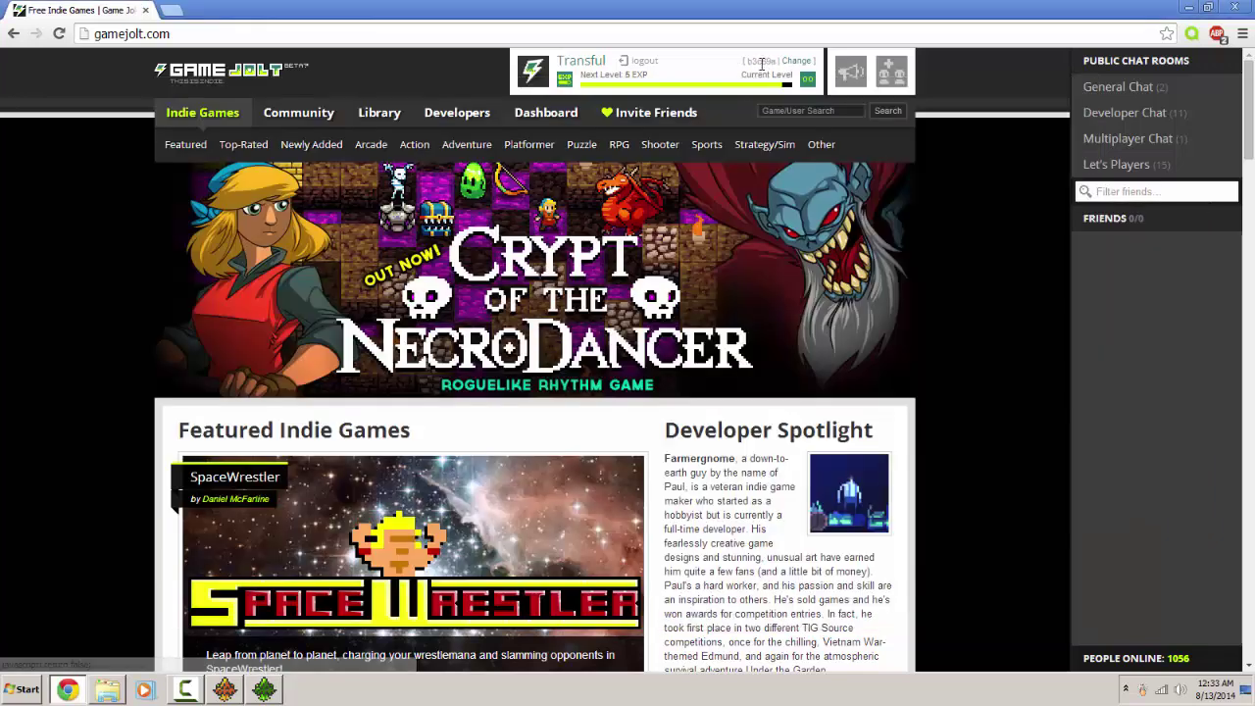
{"action": "left_click", "coordinate": [254, 694]}
{"action": "left_click", "coordinate": [225, 689]}
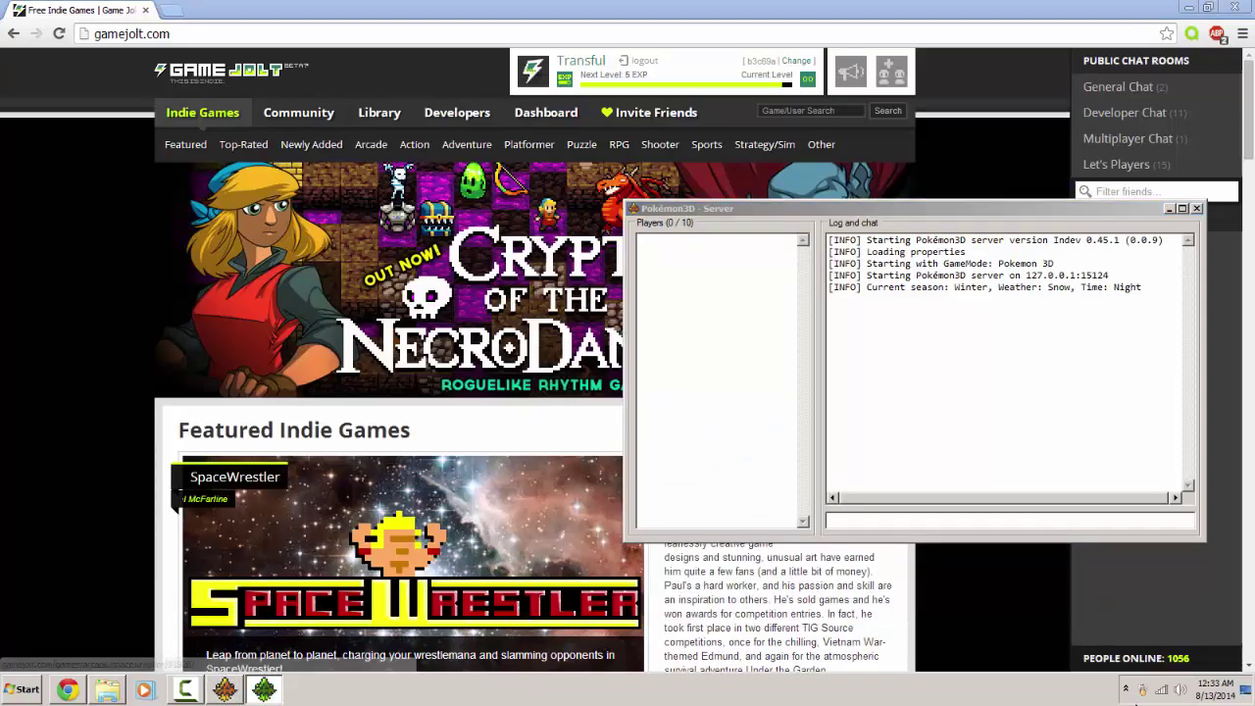
{"action": "left_click", "coordinate": [225, 690]}
- Turn down Pokémon 3D Indev's audio in the Volume Mixer
{"action": "left_click", "coordinate": [1178, 691]}
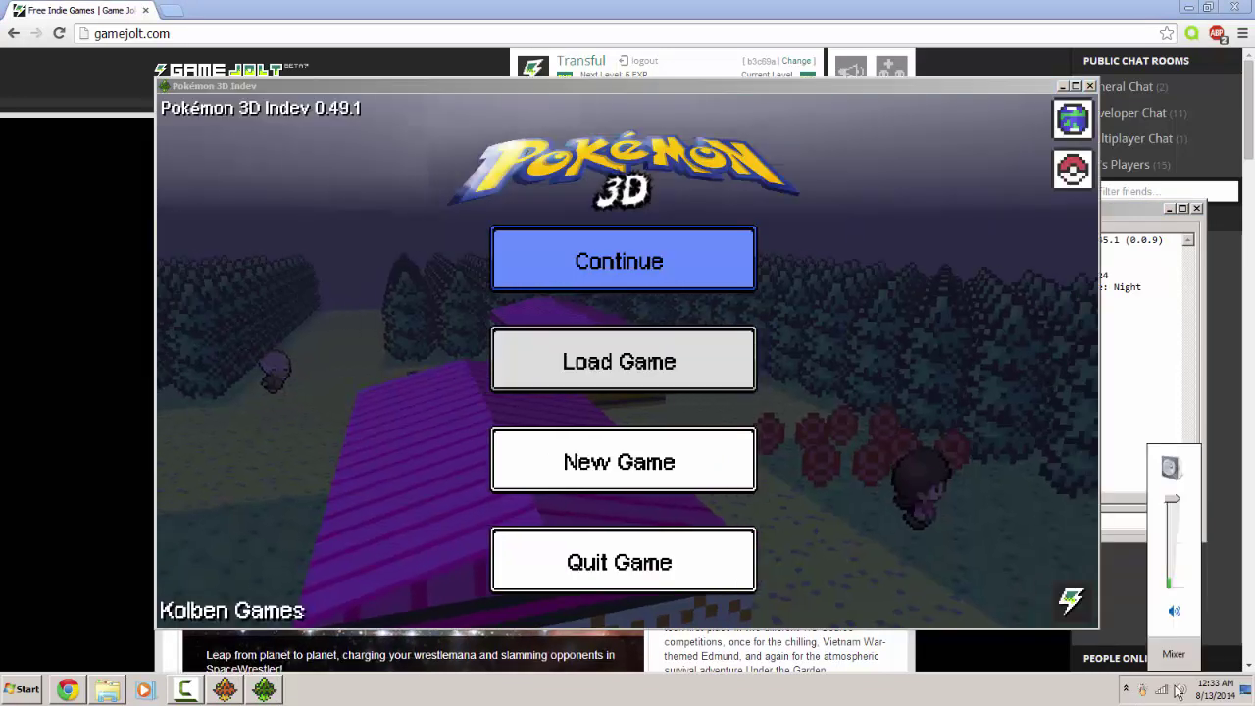
{"action": "left_click", "coordinate": [1178, 692]}
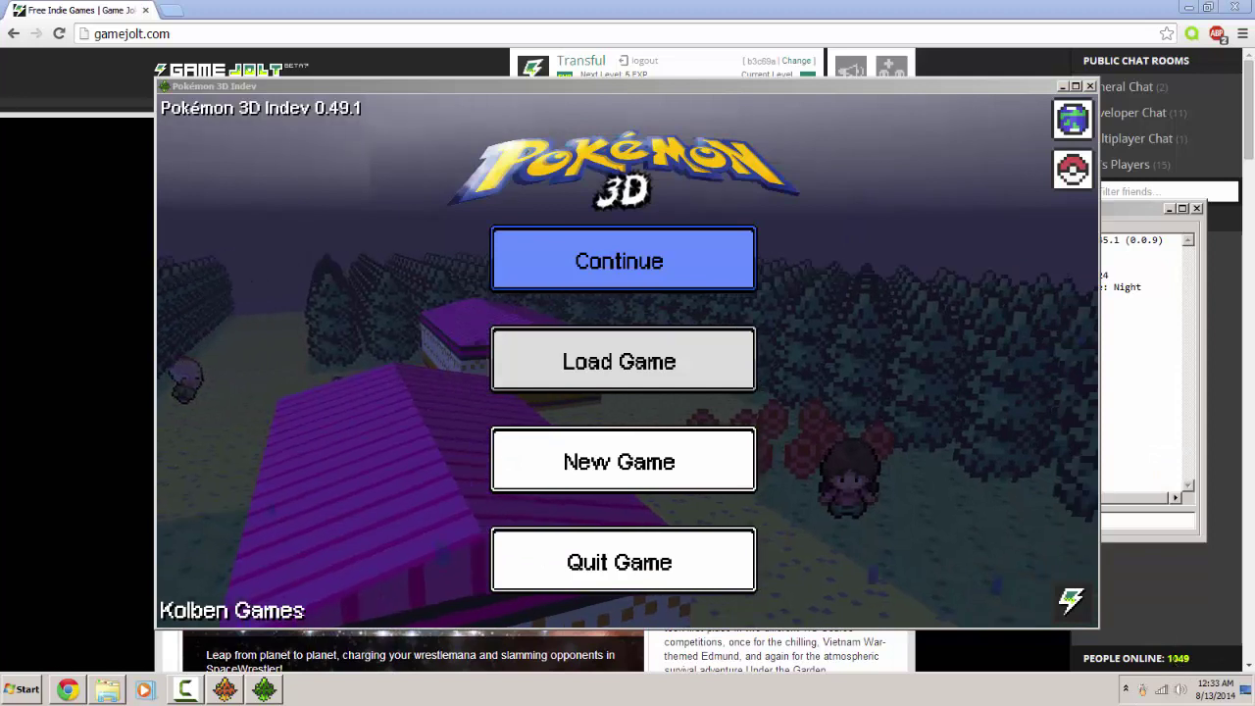
{"action": "right_click", "coordinate": [1178, 691]}
{"action": "left_click", "coordinate": [1167, 624]}
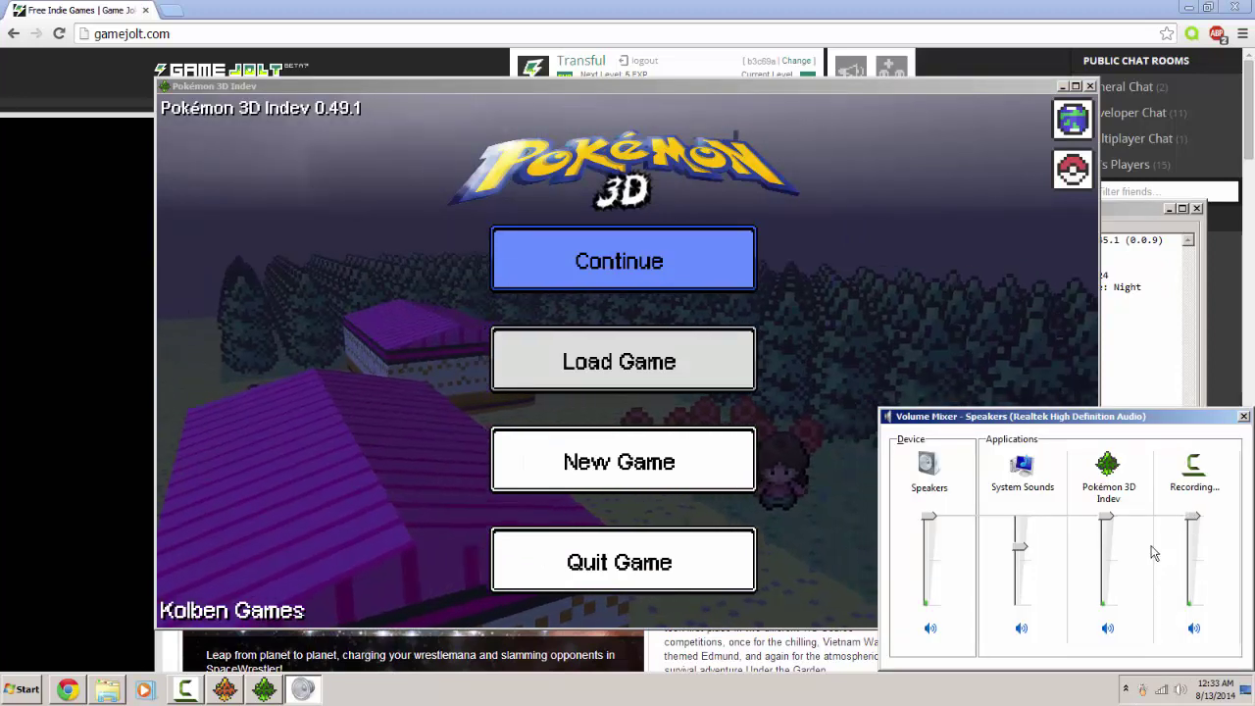
{"action": "left_click_drag", "start_coordinate": [1105, 520], "coordinate": [1105, 607]}
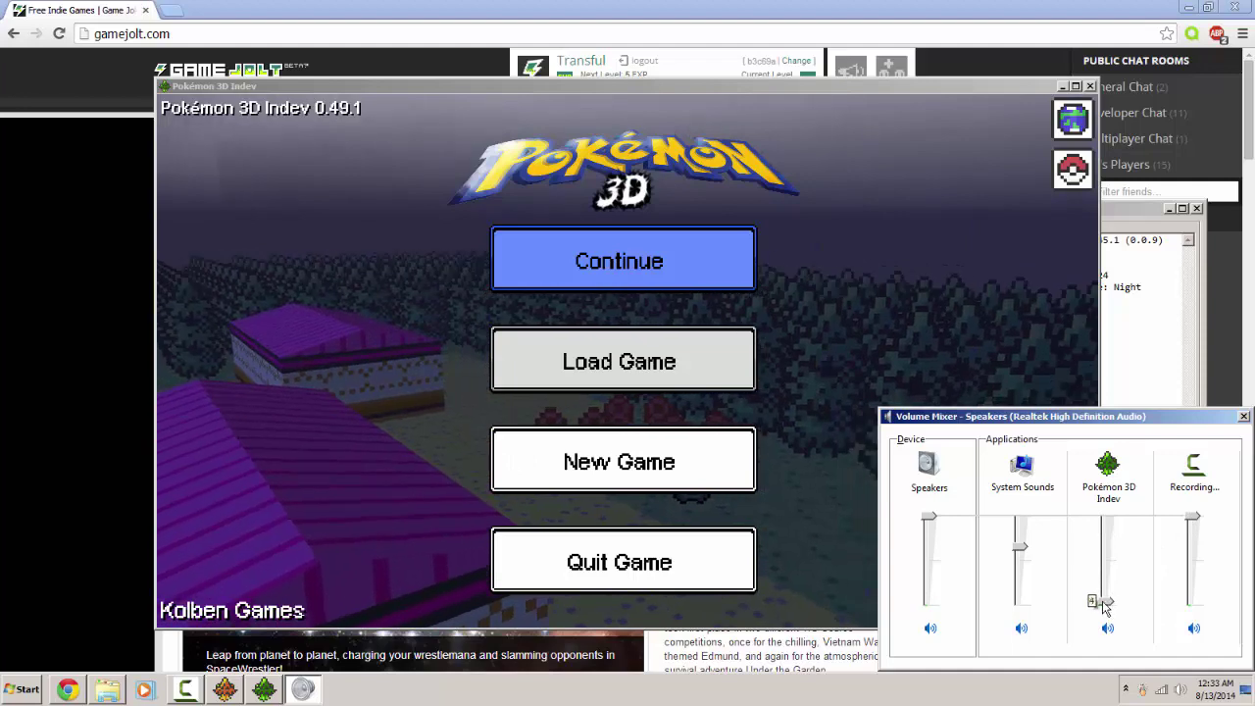
{"action": "left_click", "coordinate": [1243, 418]}
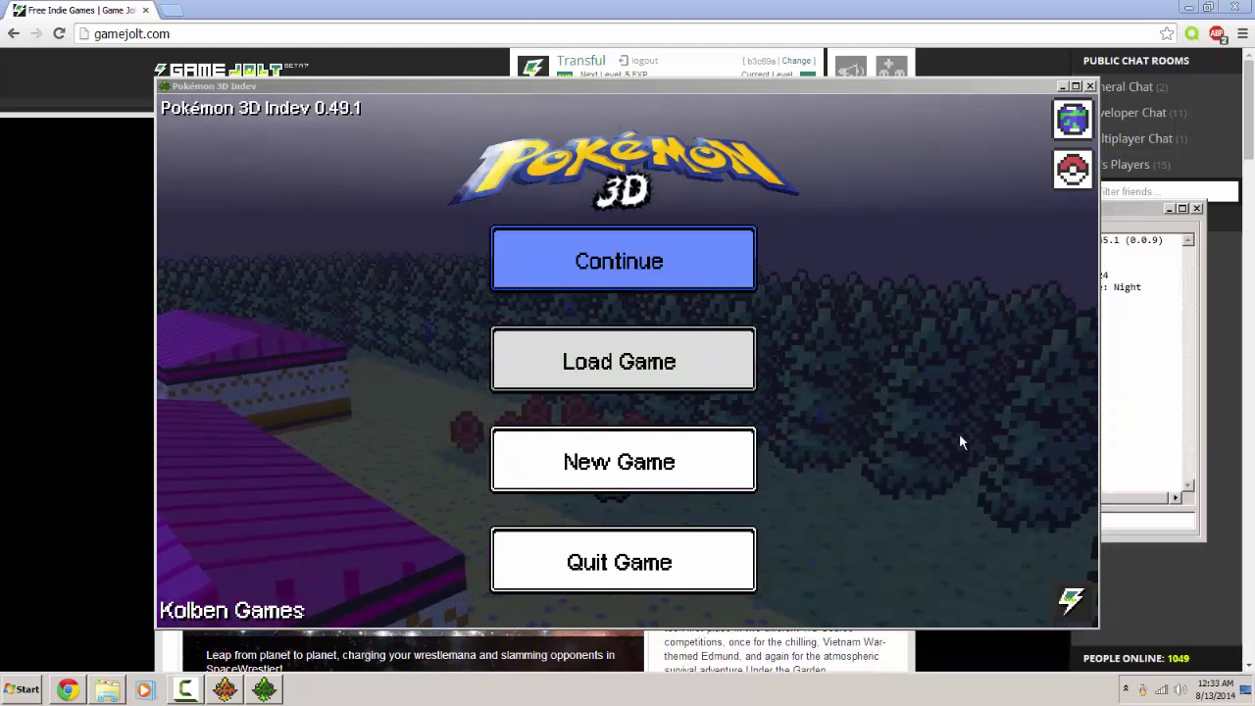
- Open the game's Game Jolt sign-in form and enter the account username and token
{"action": "left_click", "coordinate": [1069, 591]}
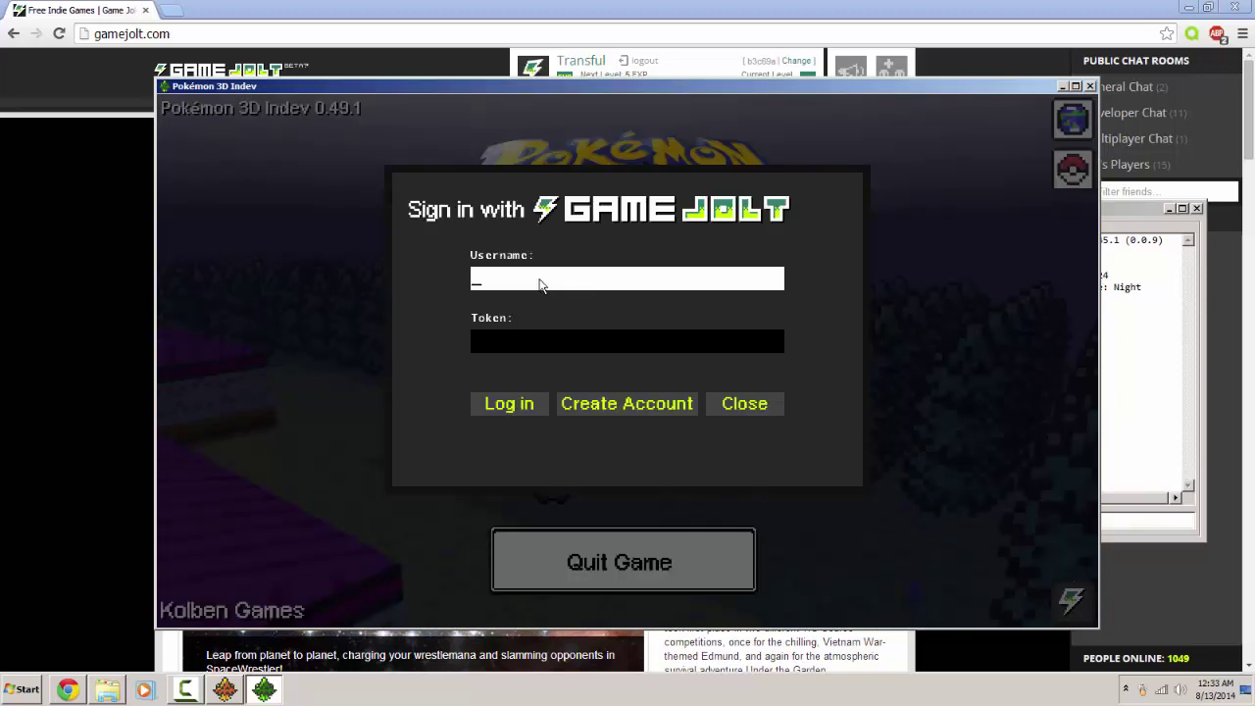
{"action": "type", "text": "t"}
{"action": "key", "text": "BackSpace"}
{"action": "type", "text": "Transful"}
{"action": "key", "text": "Tab"}
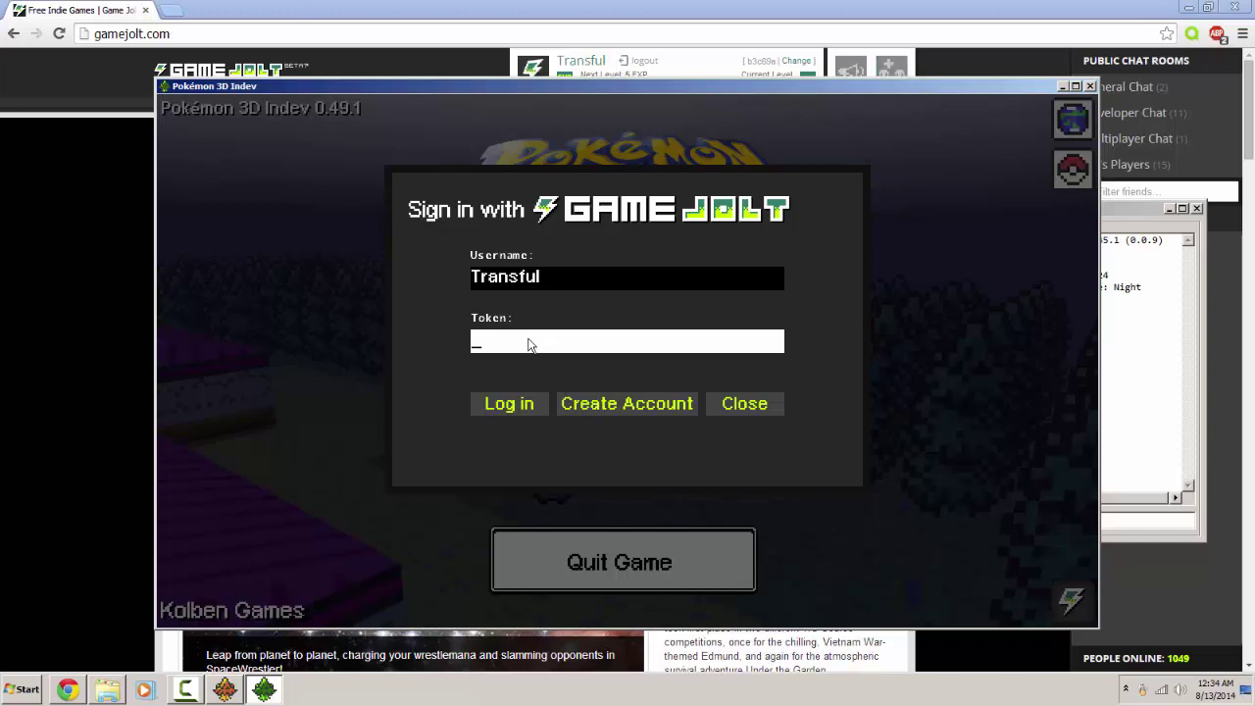
{"action": "type", "text": "xxxxxx"}
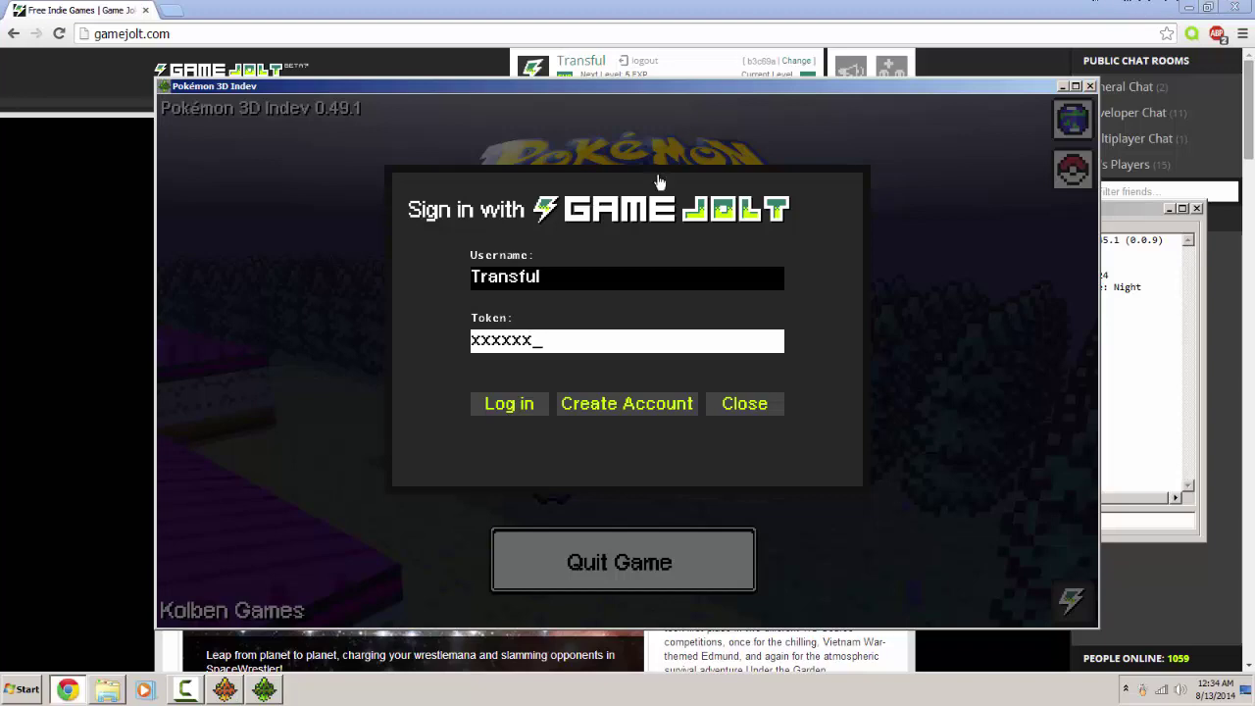
- Close Chrome, return to the game and submit the Game Jolt login
{"action": "left_click", "coordinate": [265, 691]}
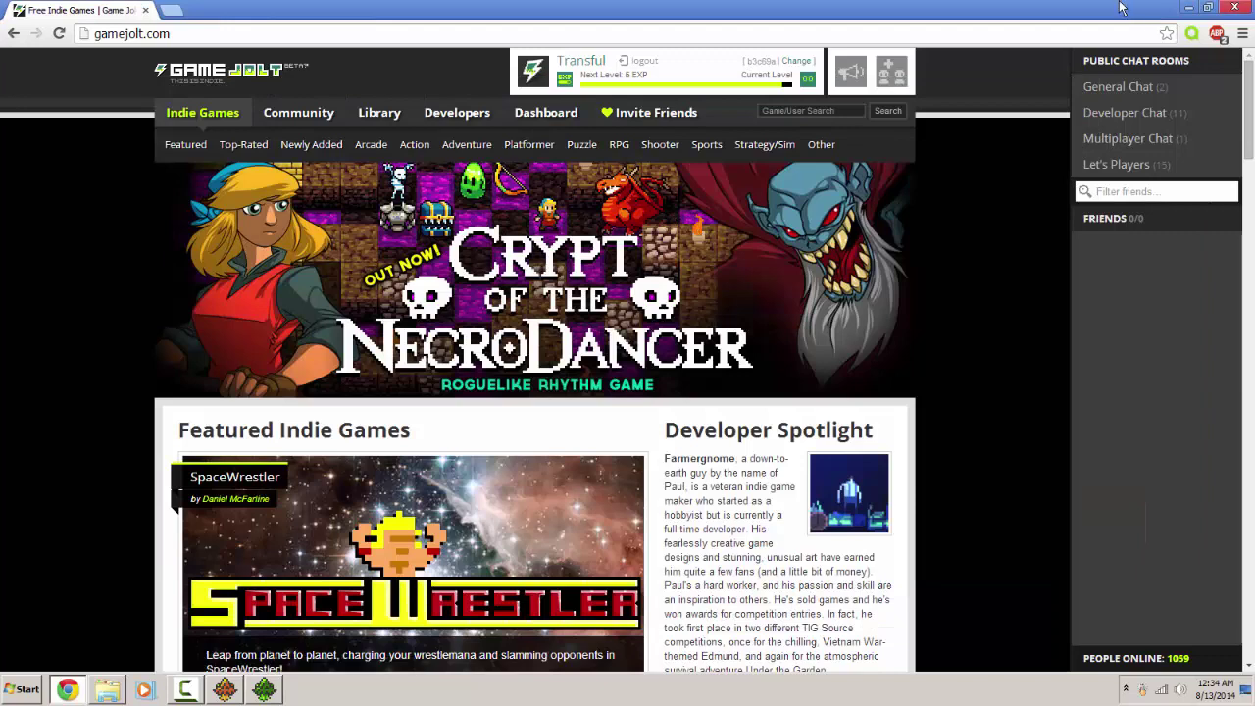
{"action": "left_click", "coordinate": [1224, 9]}
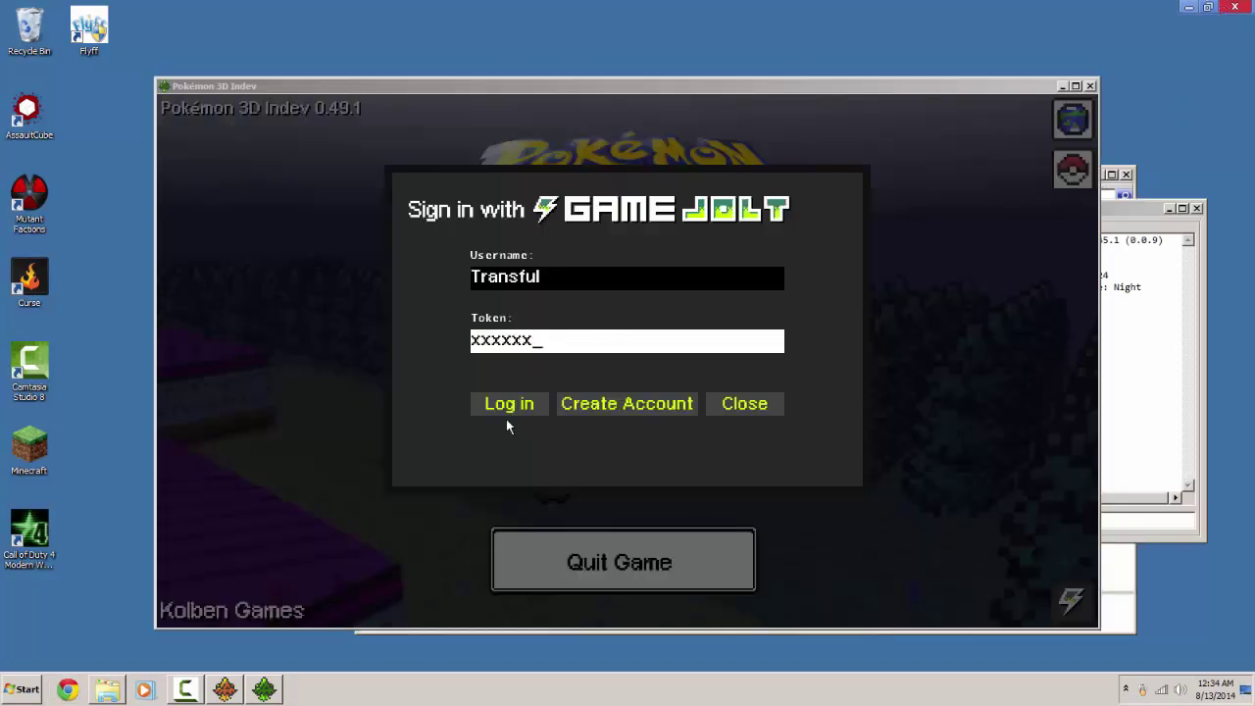
{"action": "left_click", "coordinate": [495, 412]}
{"action": "left_click", "coordinate": [485, 405]}
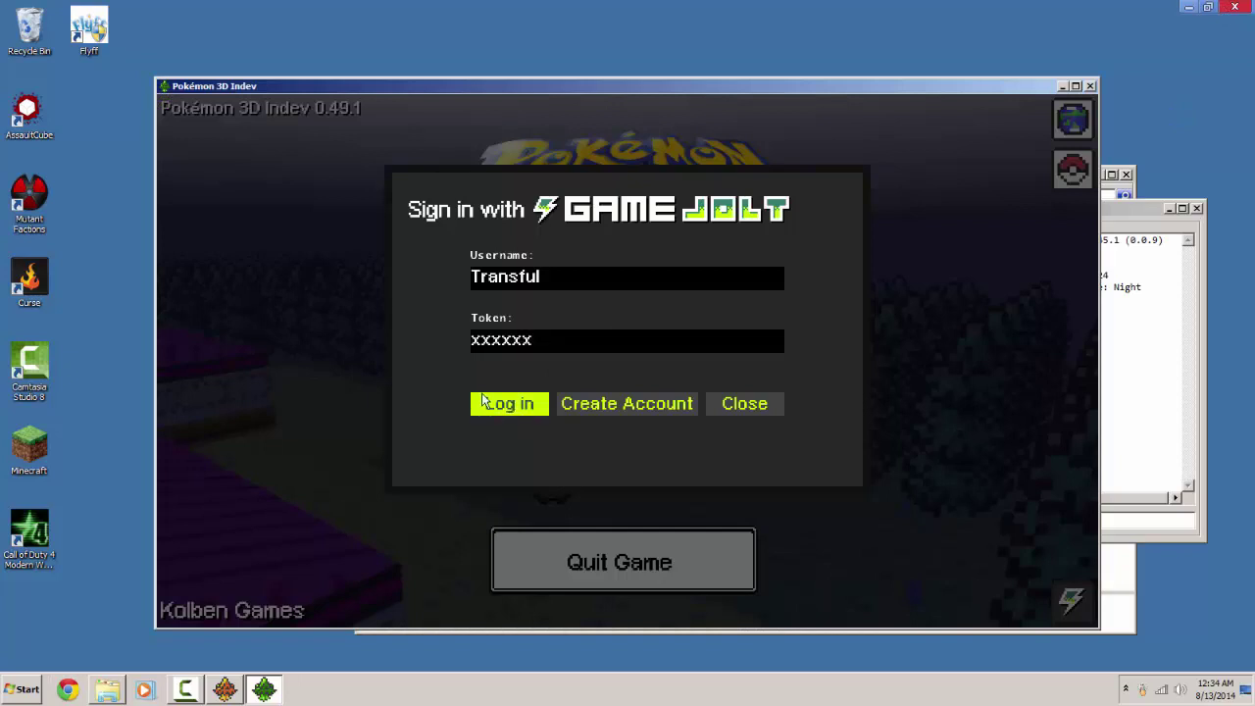
- Confirm the Game Jolt sign-in and choose Play online to open the server list
{"action": "left_click", "coordinate": [511, 415]}
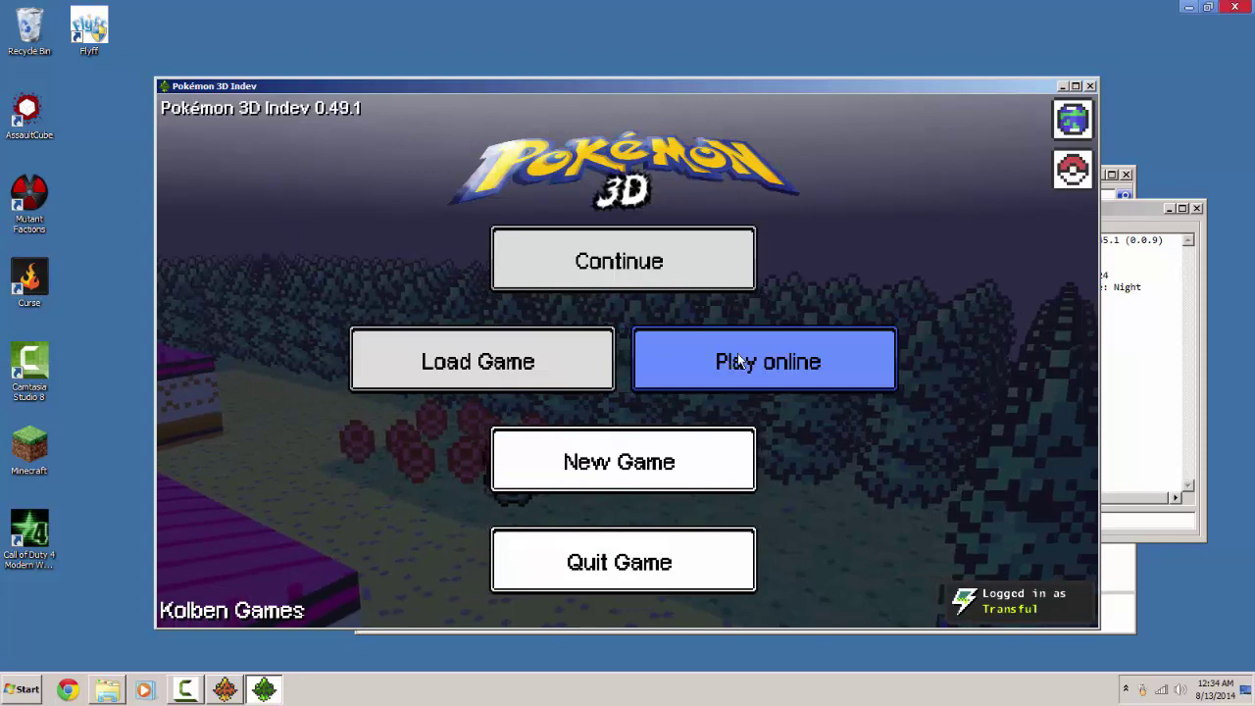
{"action": "left_click", "coordinate": [691, 364]}
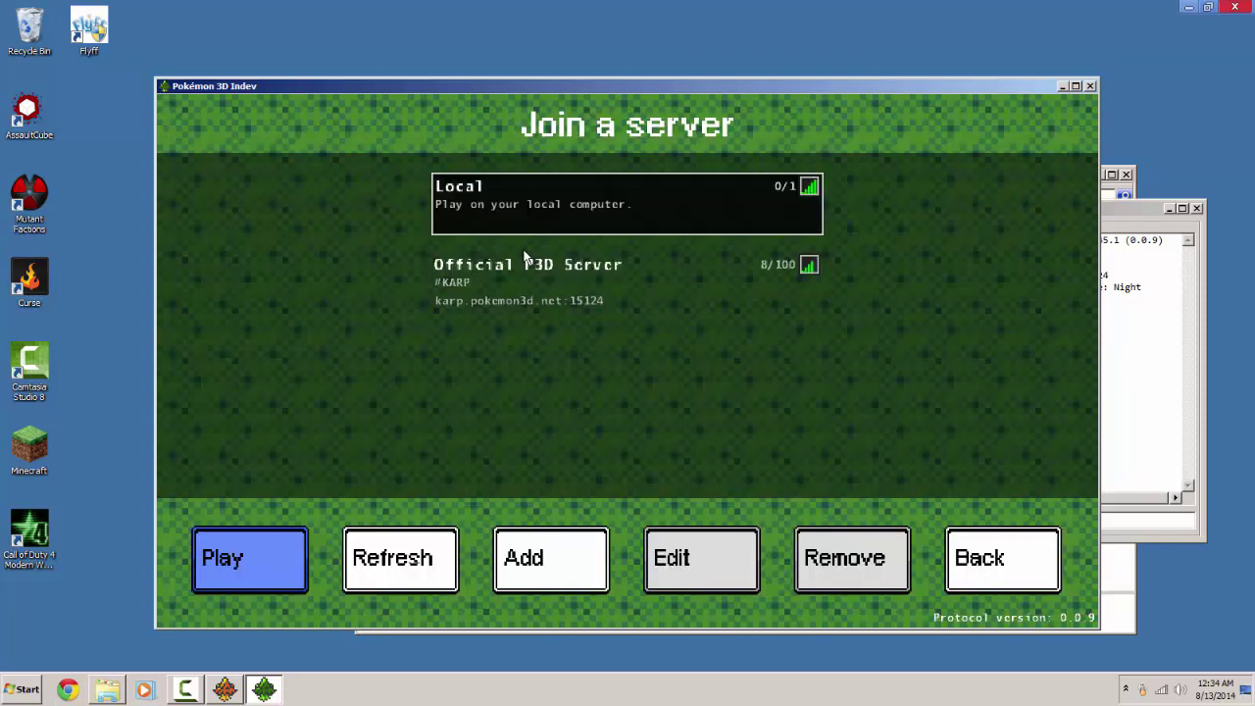
- Add a server at 24.178.140.15 named 'fgd', then select the new P3D Server entry
{"action": "left_click", "coordinate": [567, 586]}
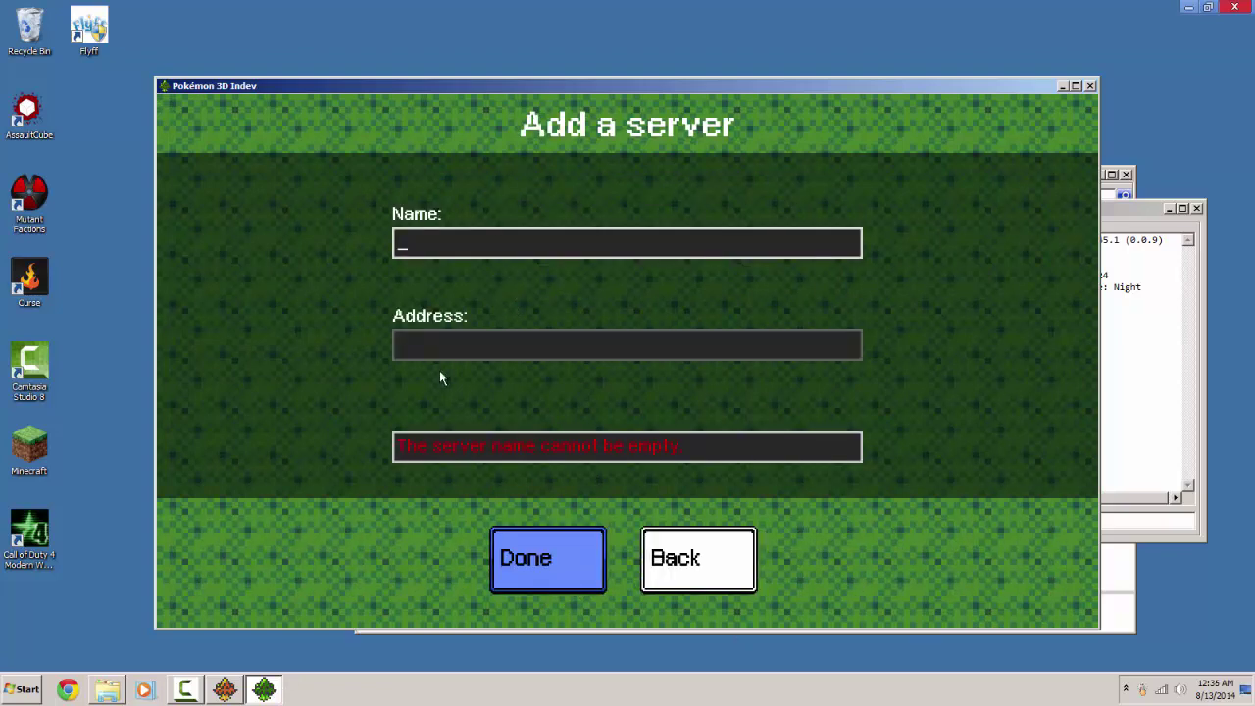
{"action": "left_click", "coordinate": [422, 350]}
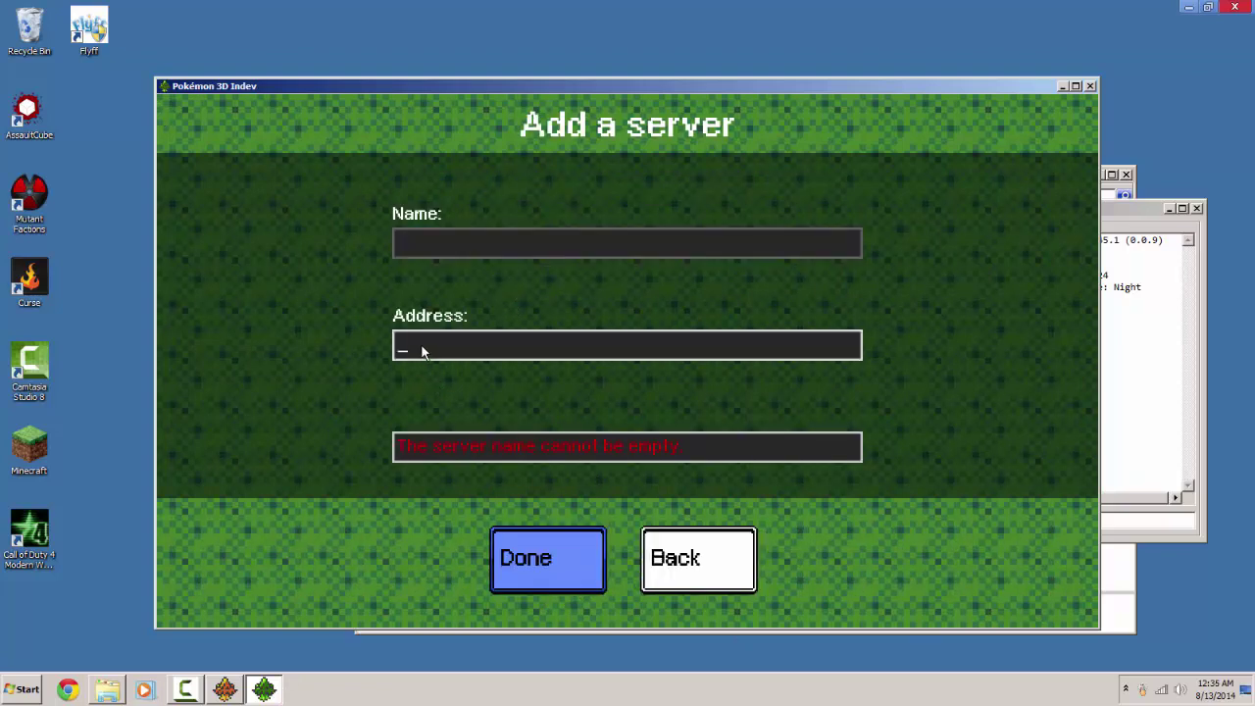
{"action": "type", "text": "24.178.140.15"}
{"action": "key", "text": "Right"}
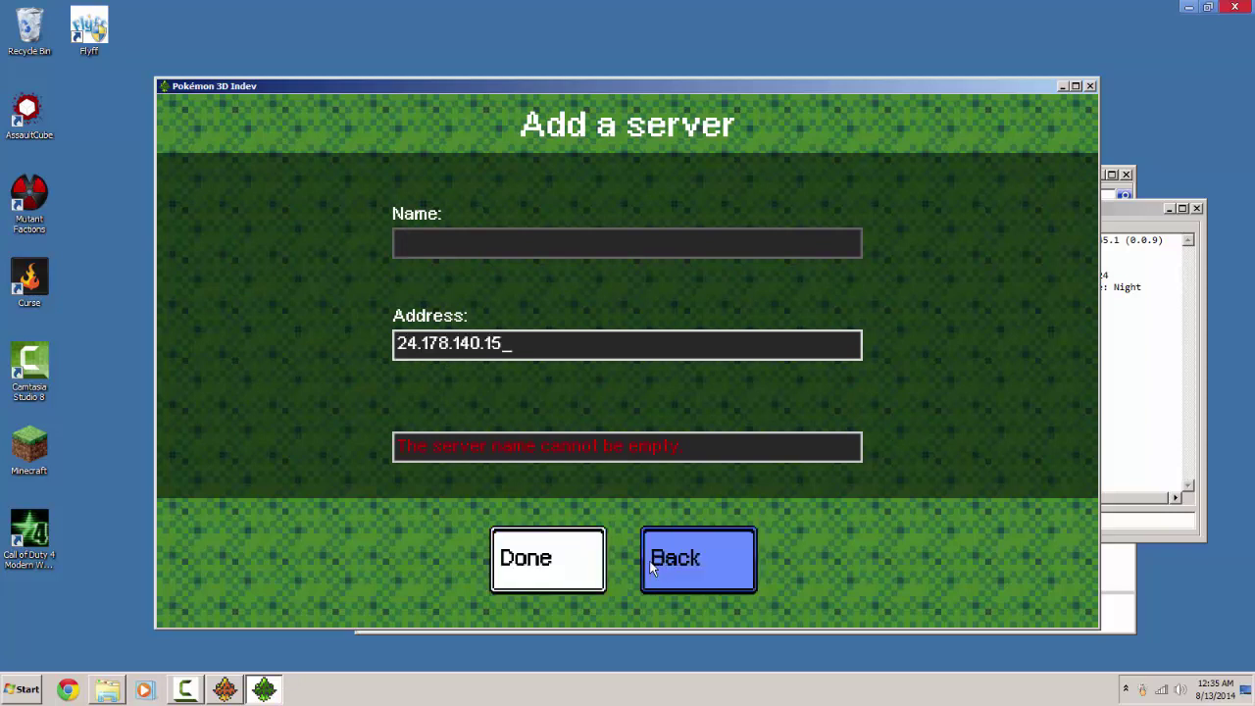
{"action": "left_click", "coordinate": [470, 255]}
{"action": "type", "text": "fgd"}
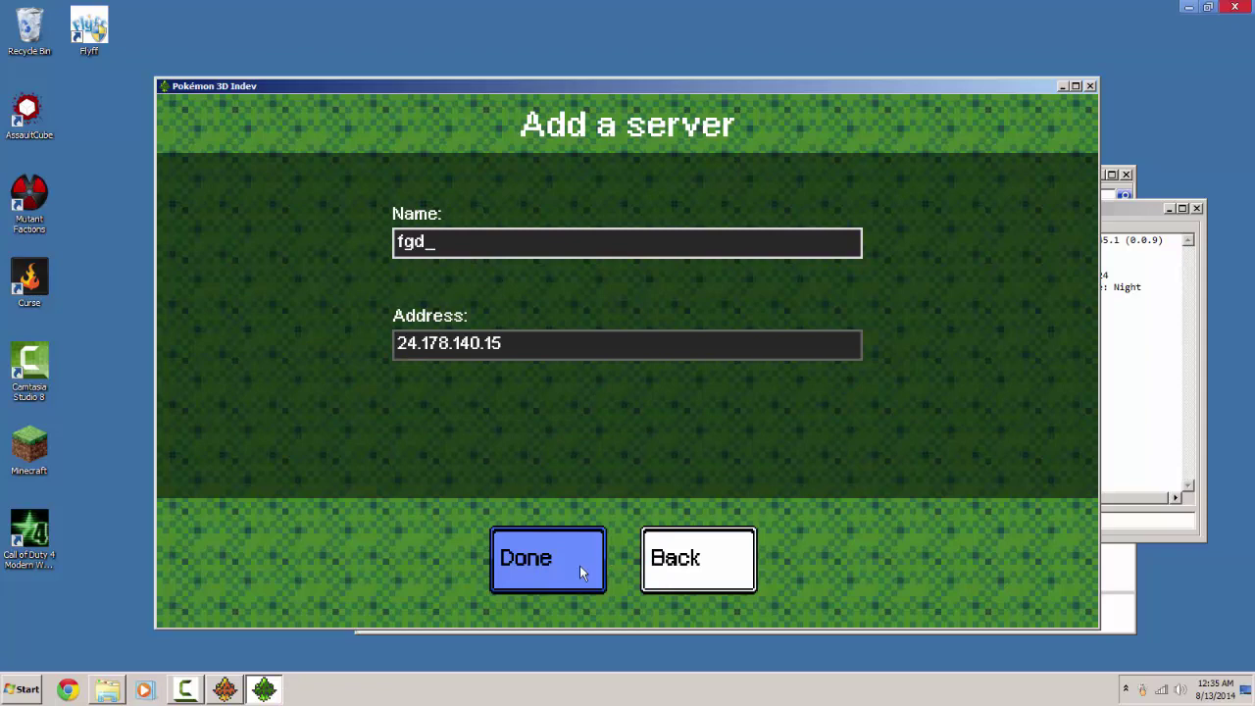
{"action": "left_click", "coordinate": [580, 565]}
{"action": "left_click", "coordinate": [550, 351]}
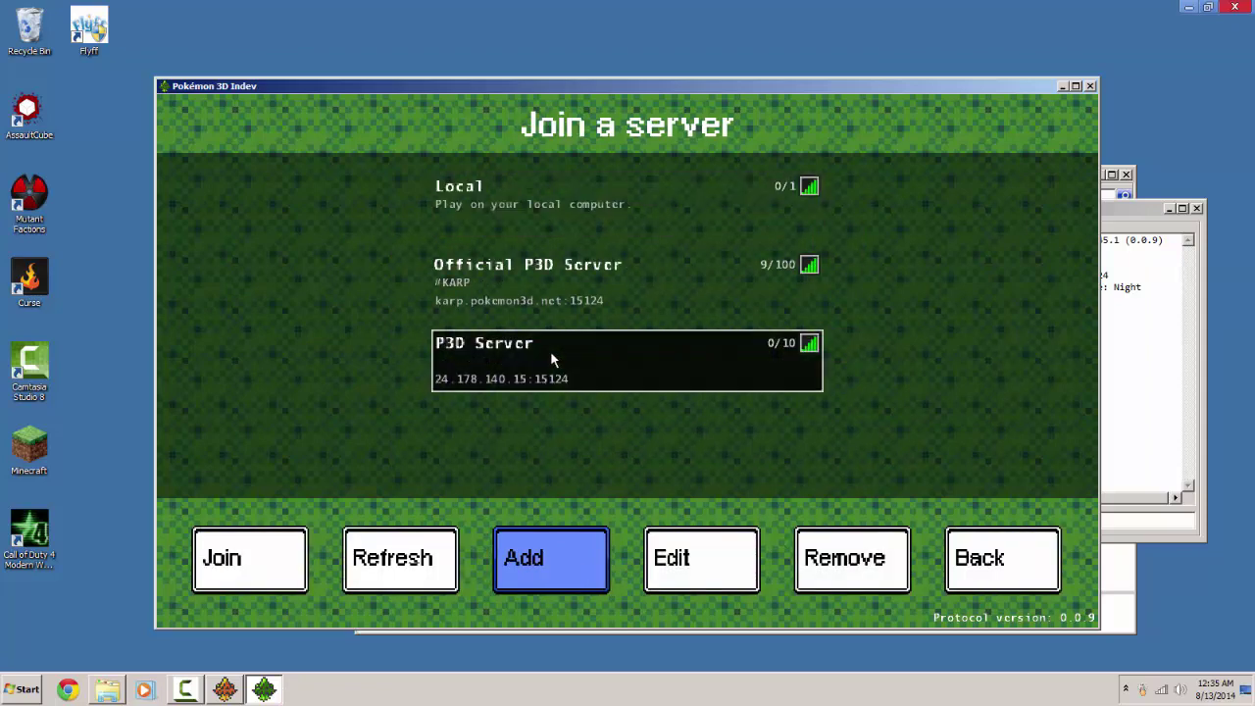